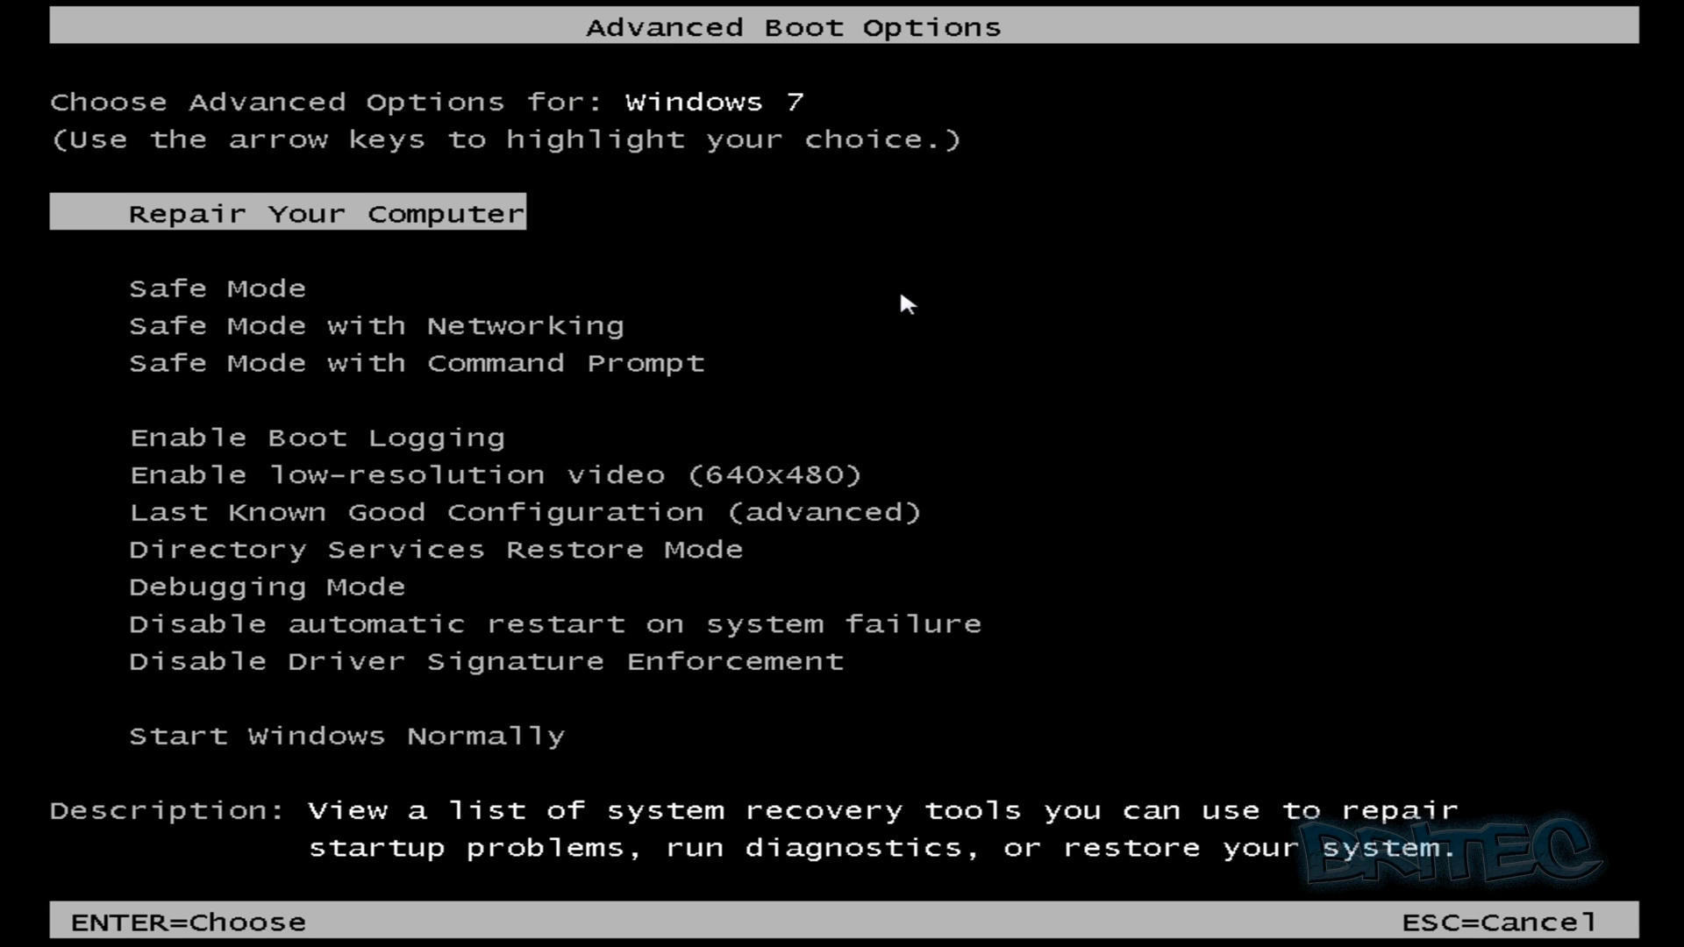
Step: Choose Safe Mode with Command Prompt from the Advanced Boot Options menu and boot
key("Down")
key("Down")
key("Down")
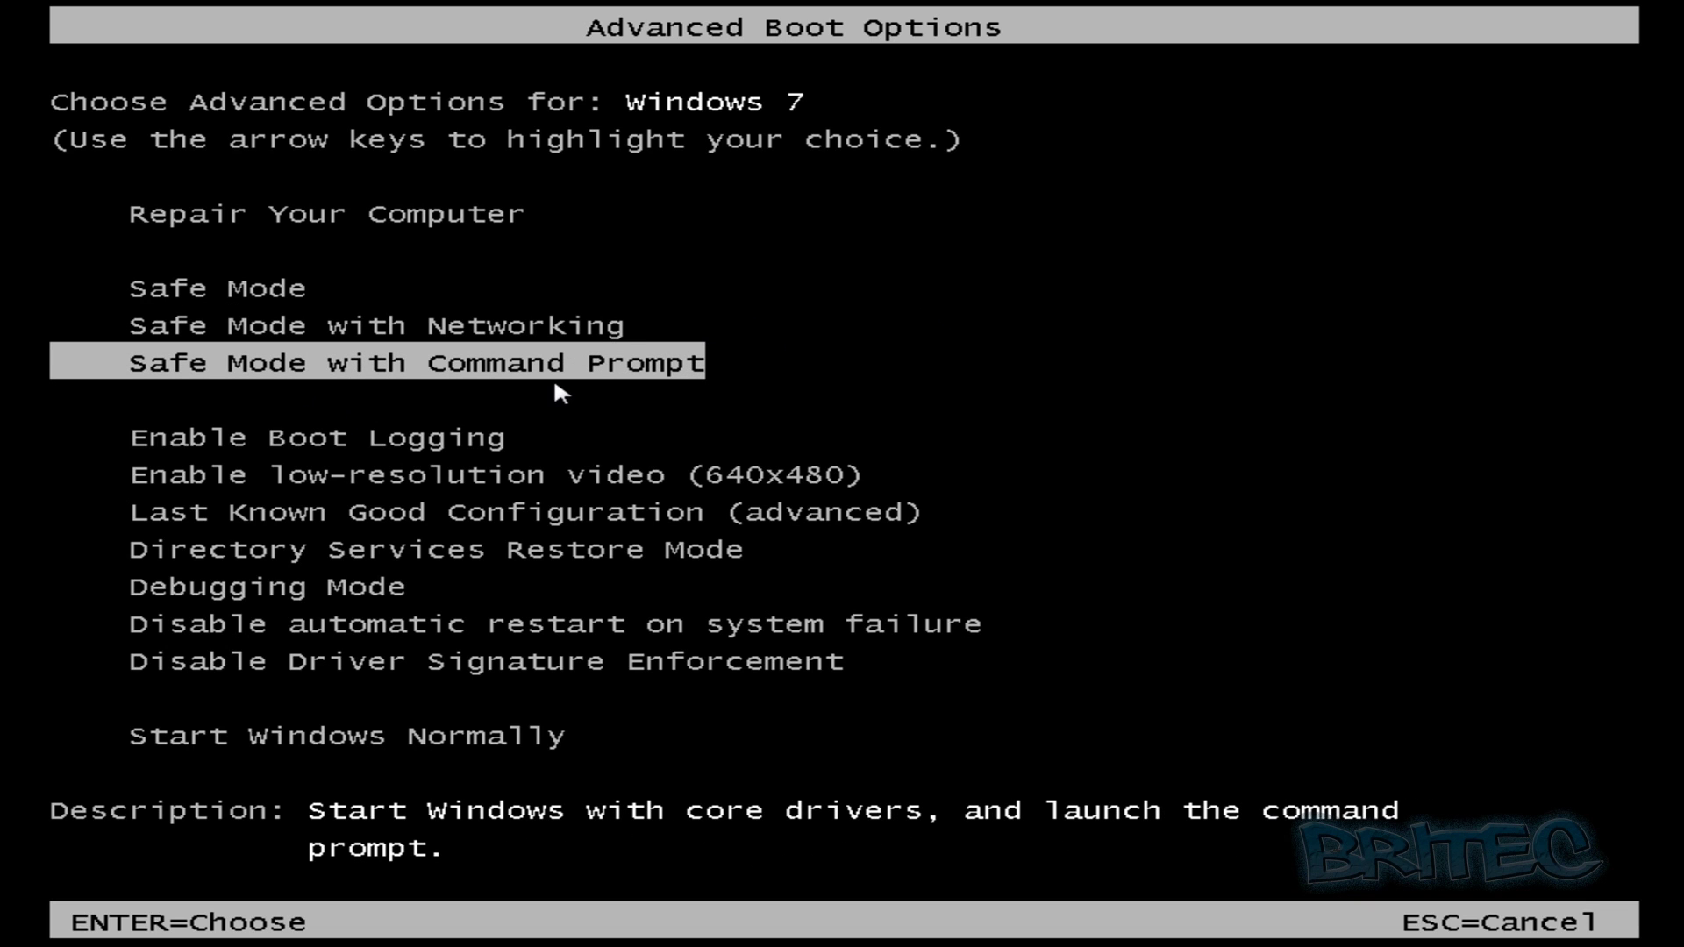
key("Return")
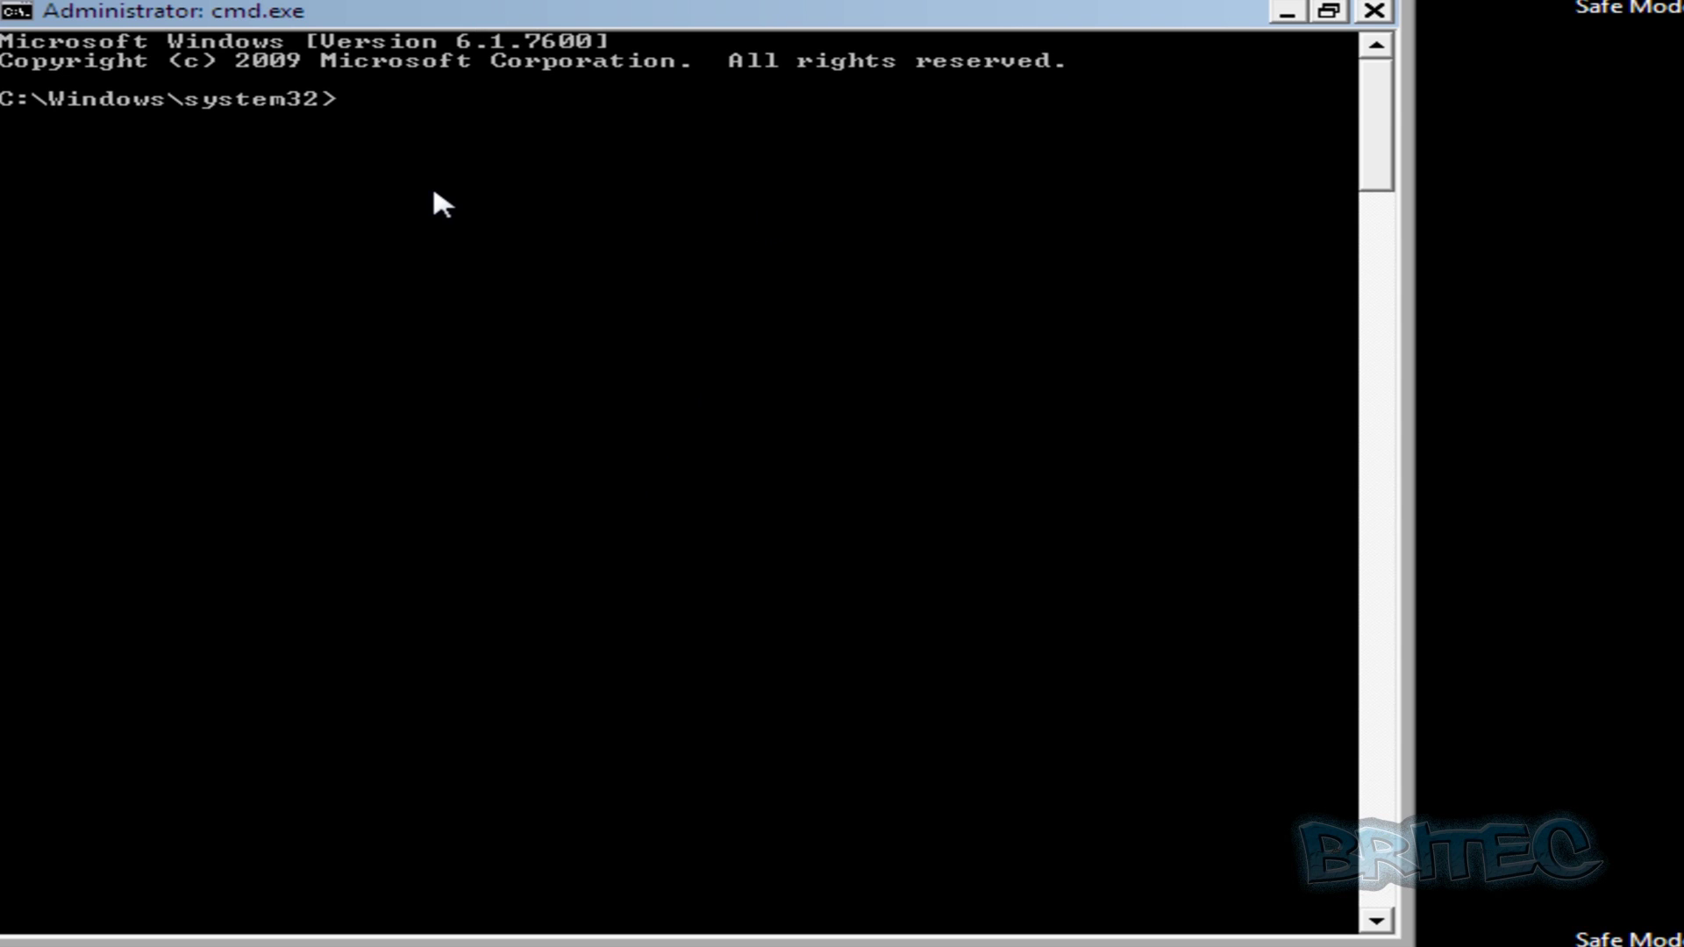
Step: Run regedit from the Safe Mode command prompt to open Registry Editor
type("regedit")
key("Return")
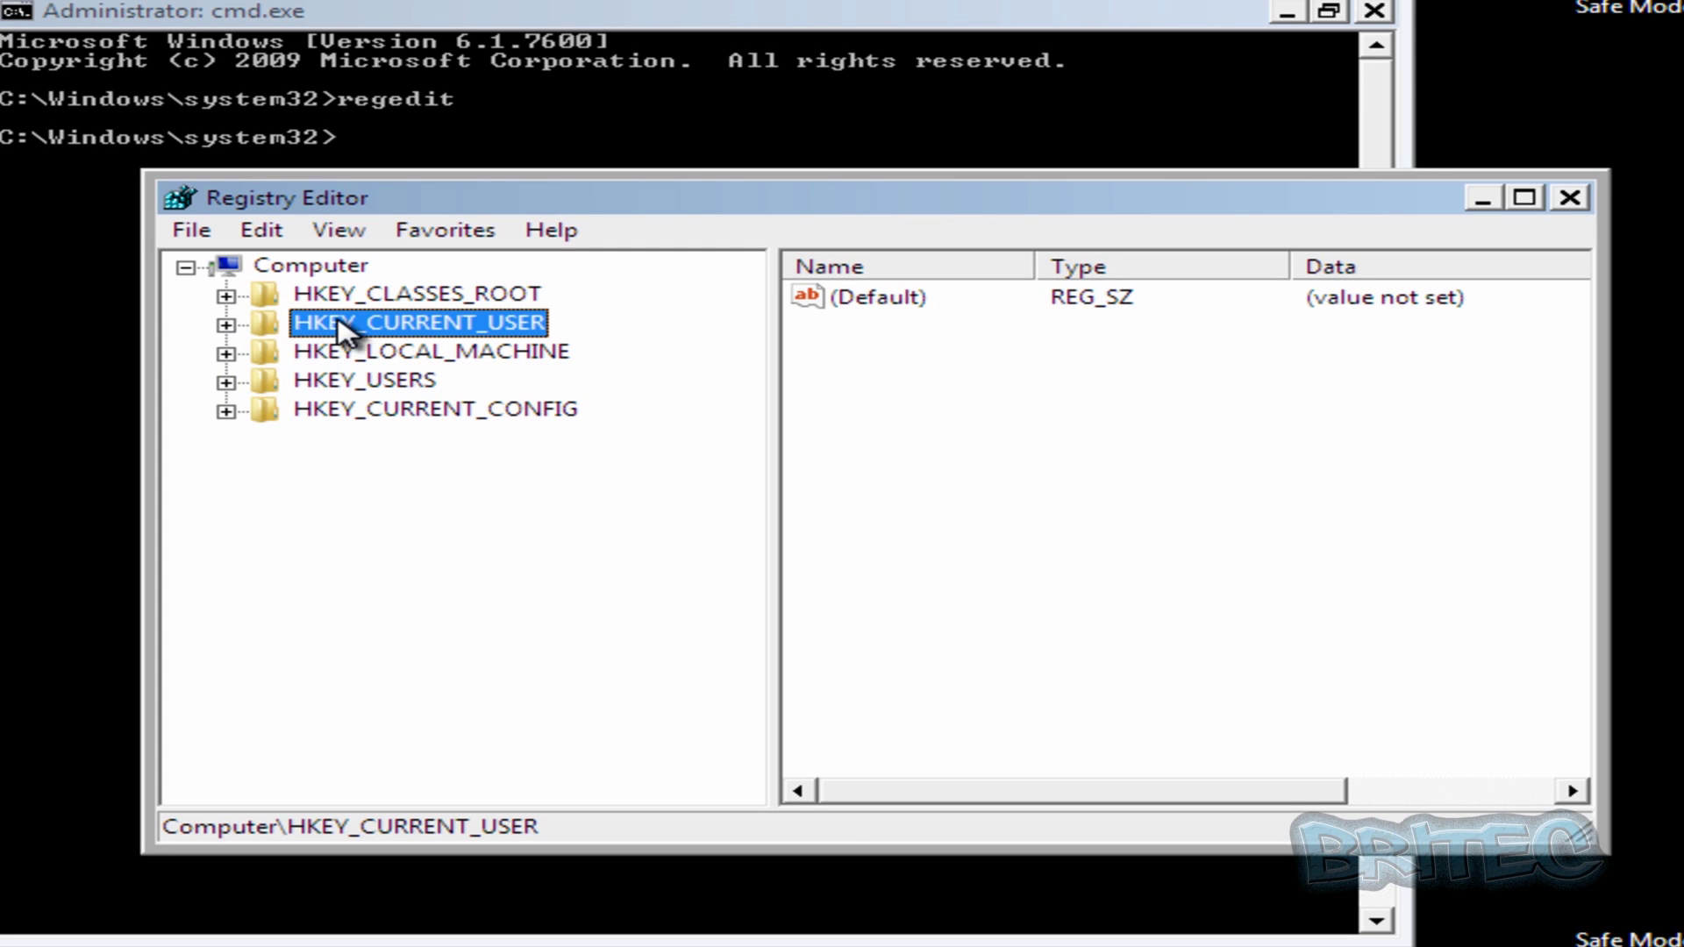
Step: Expand HKEY_CURRENT_USER > Software > Microsoft in the registry tree
left_click(225, 324)
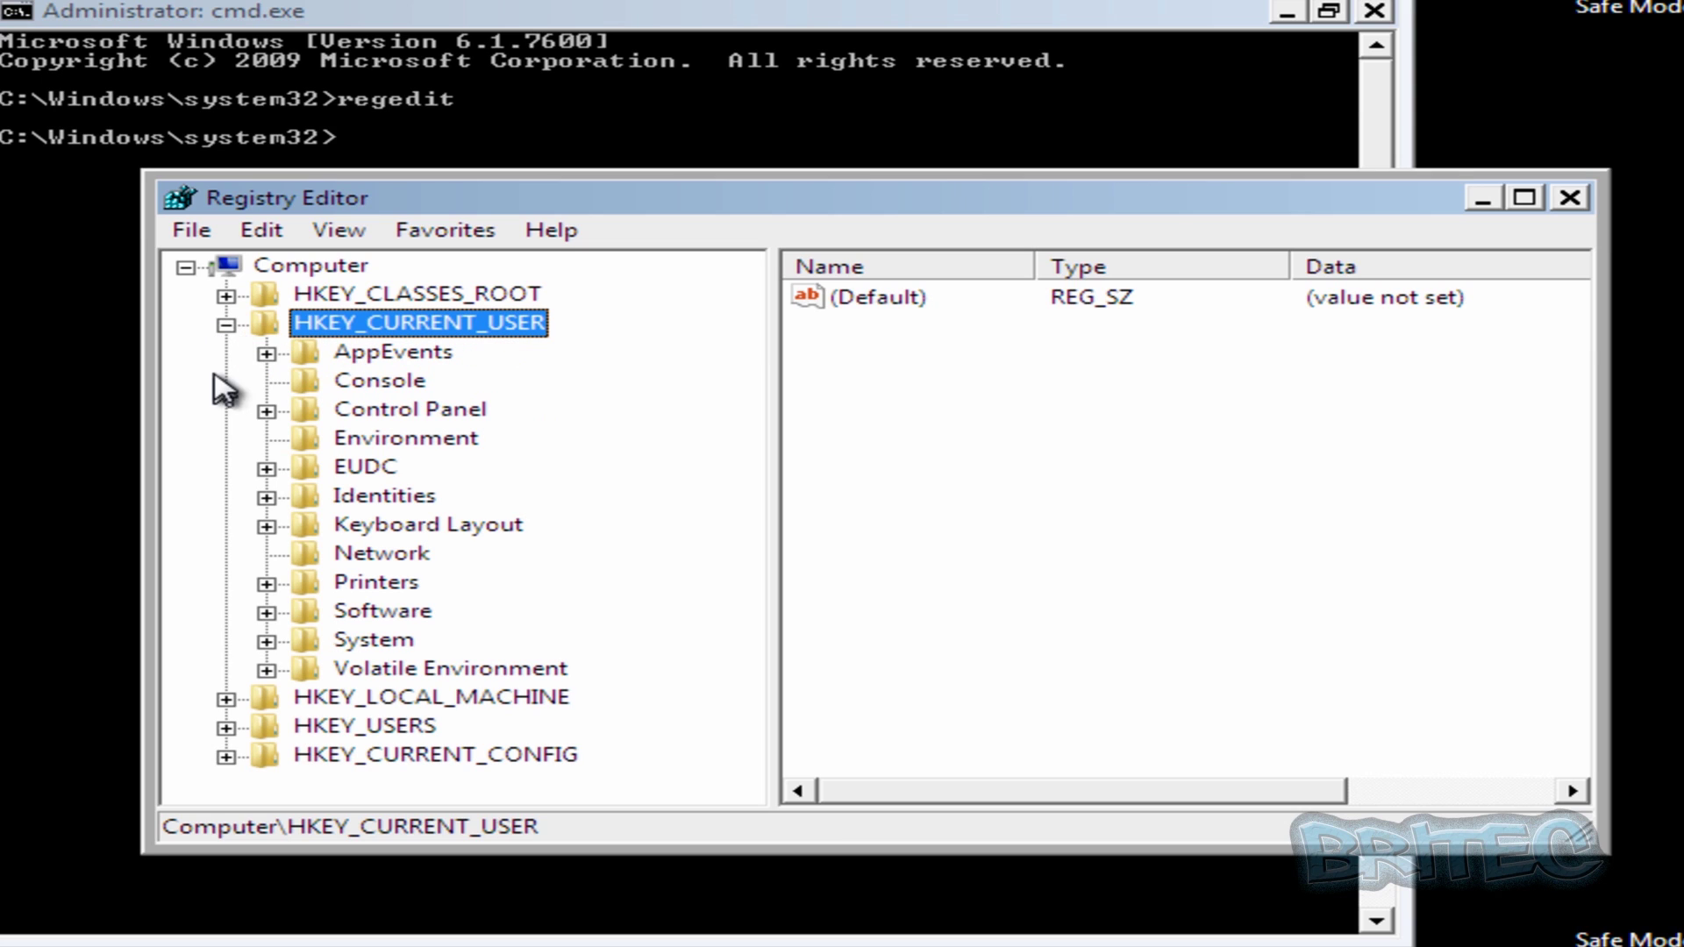
left_click(266, 613)
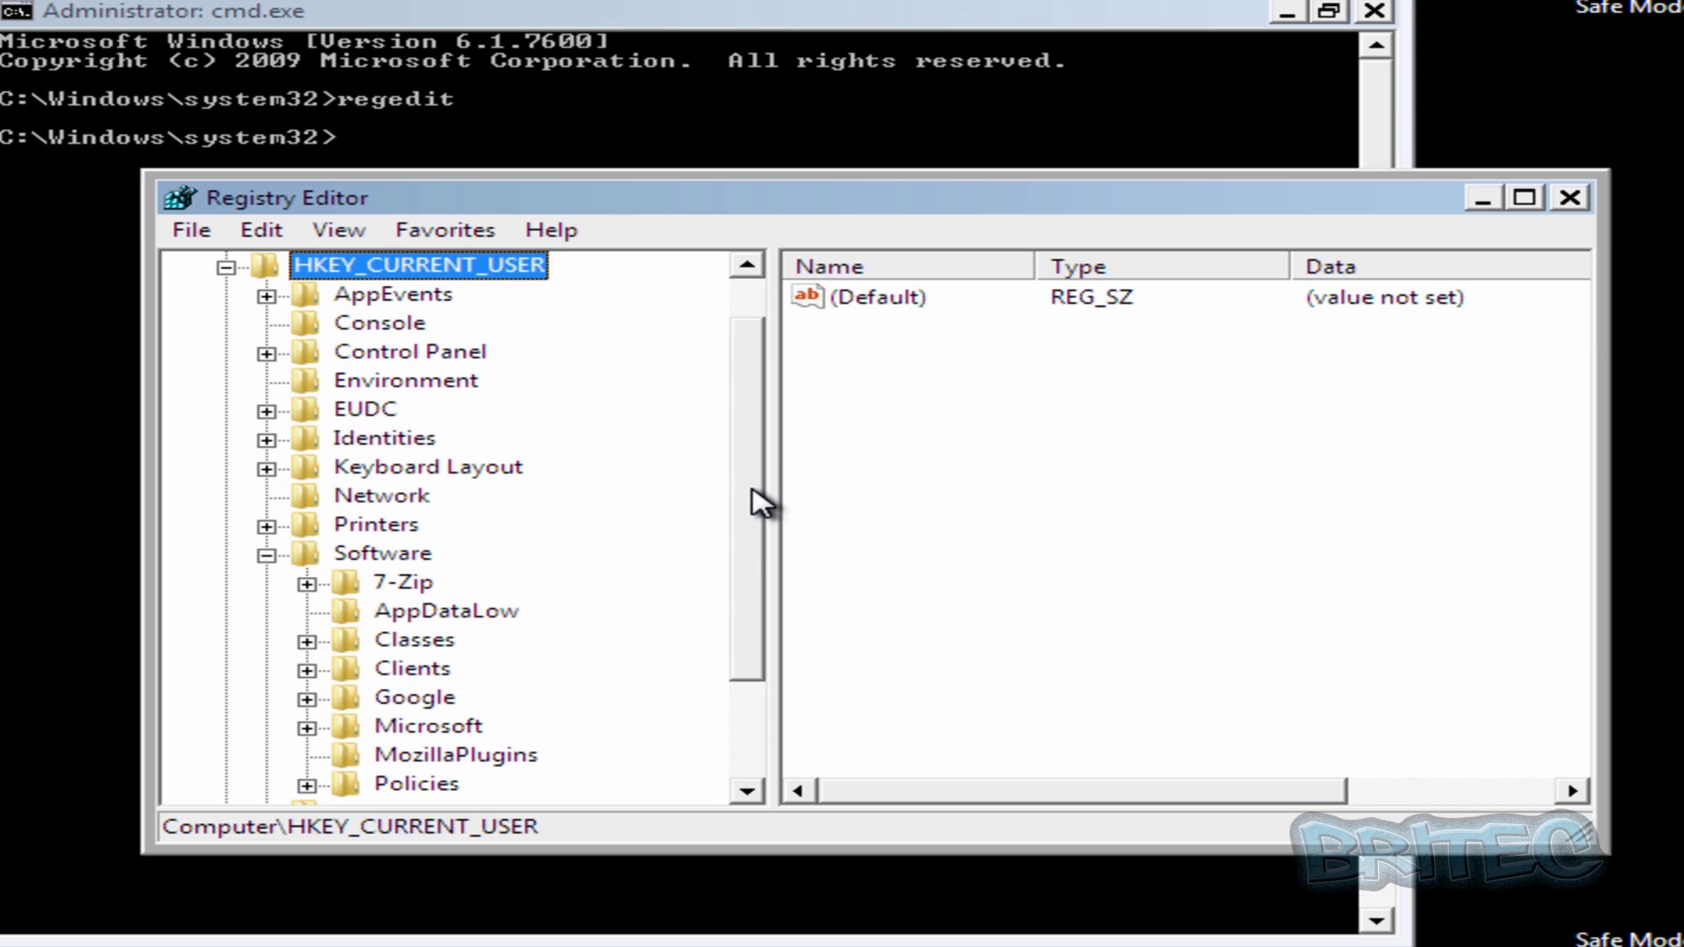
left_click_drag(754, 502, 699, 628)
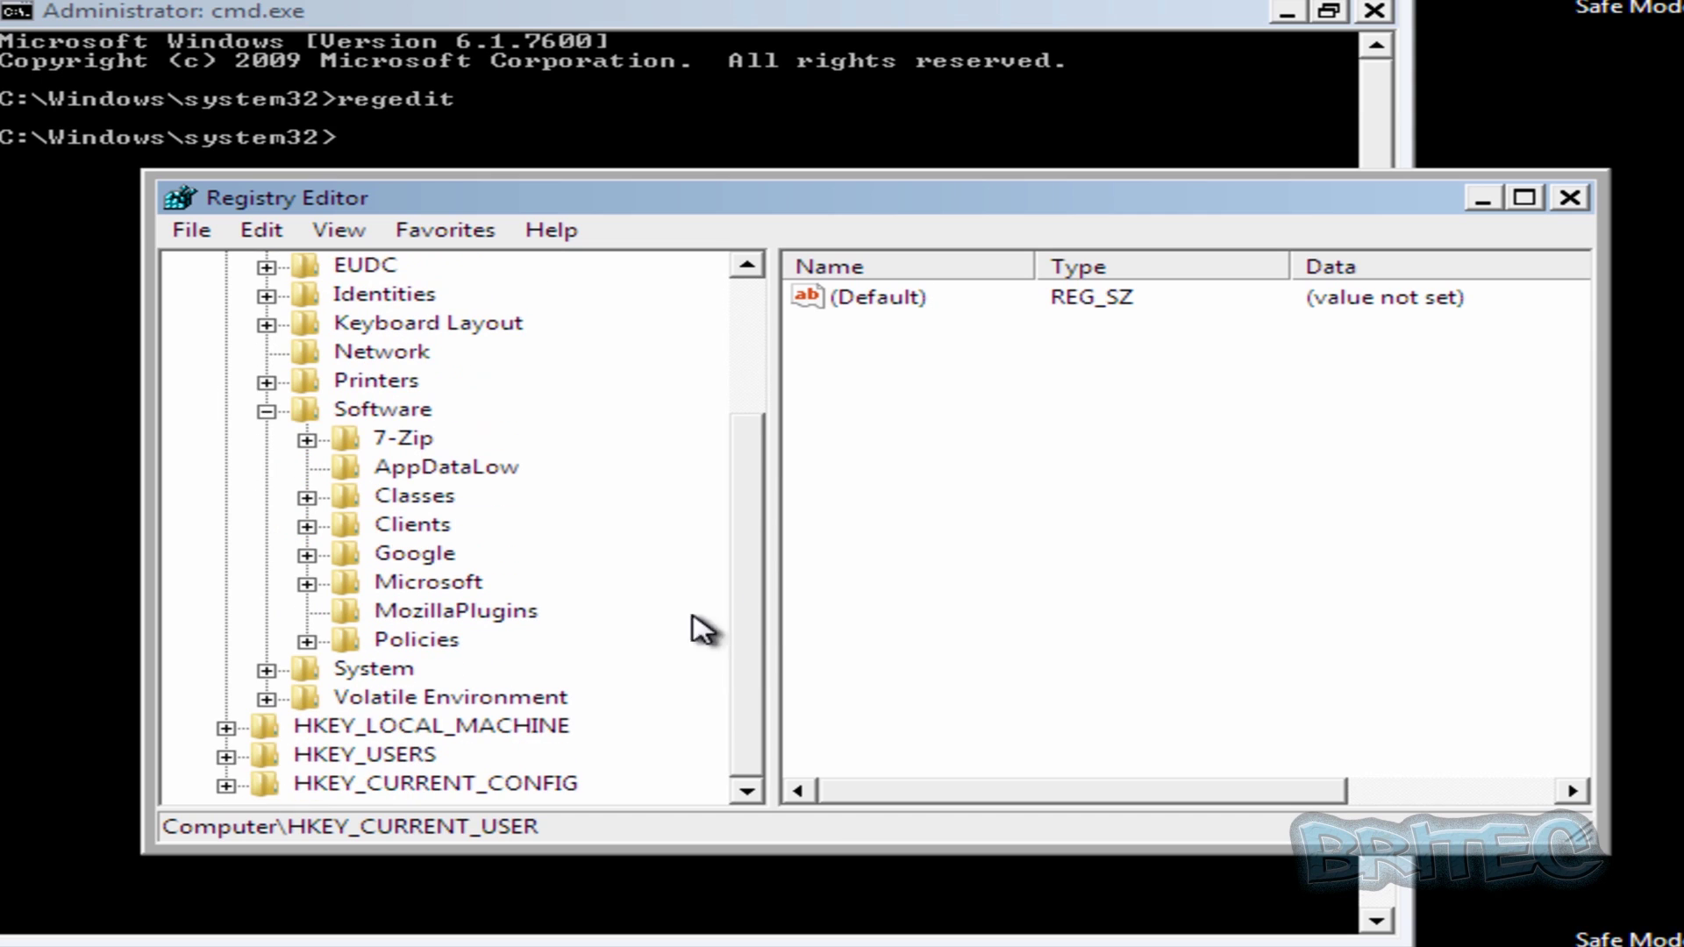
left_click(306, 583)
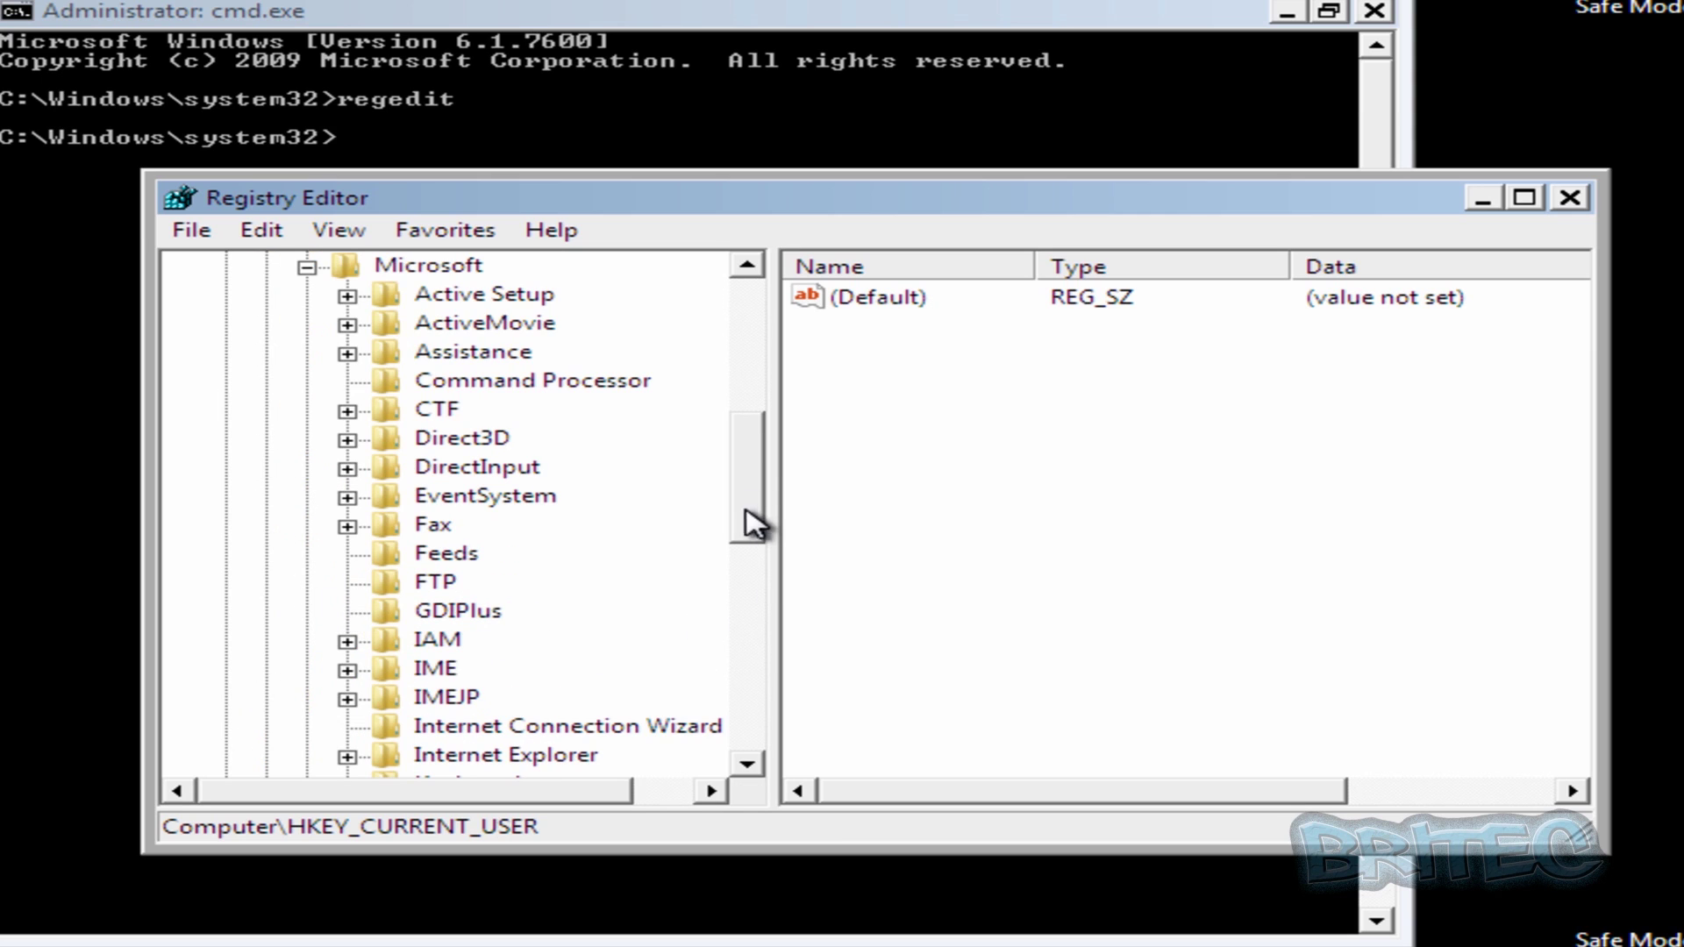
left_click_drag(762, 493, 740, 680)
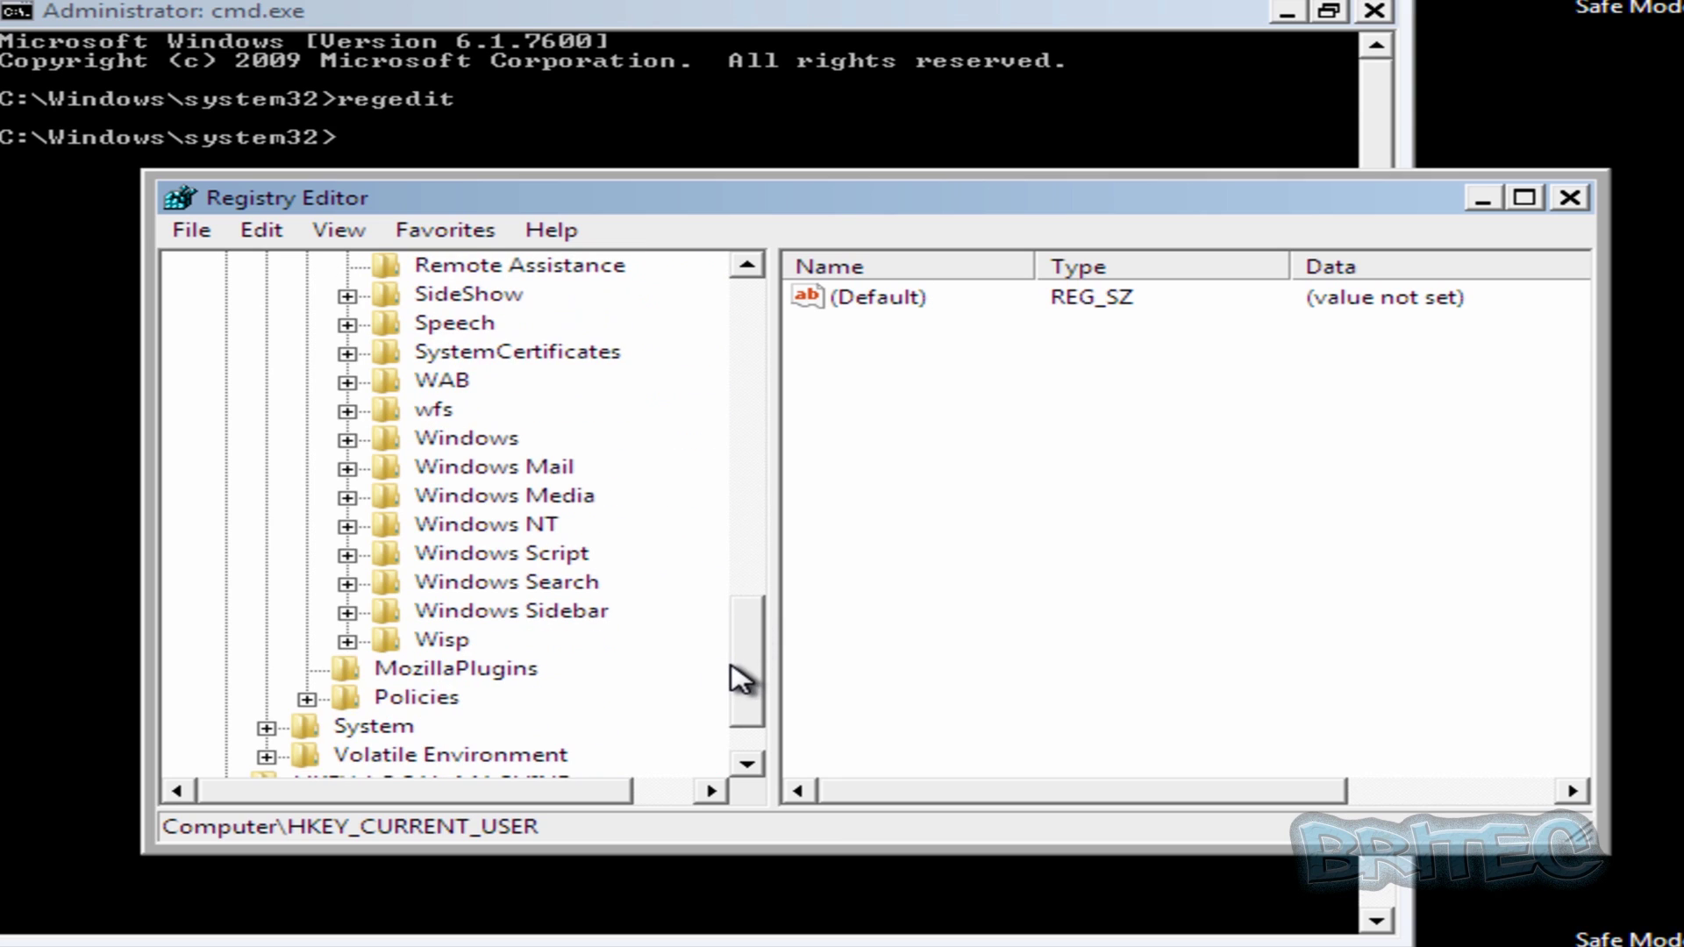
Step: Open Windows NT > CurrentVersion > Winlogon and open its shell value
left_click(422, 528)
left_click(347, 526)
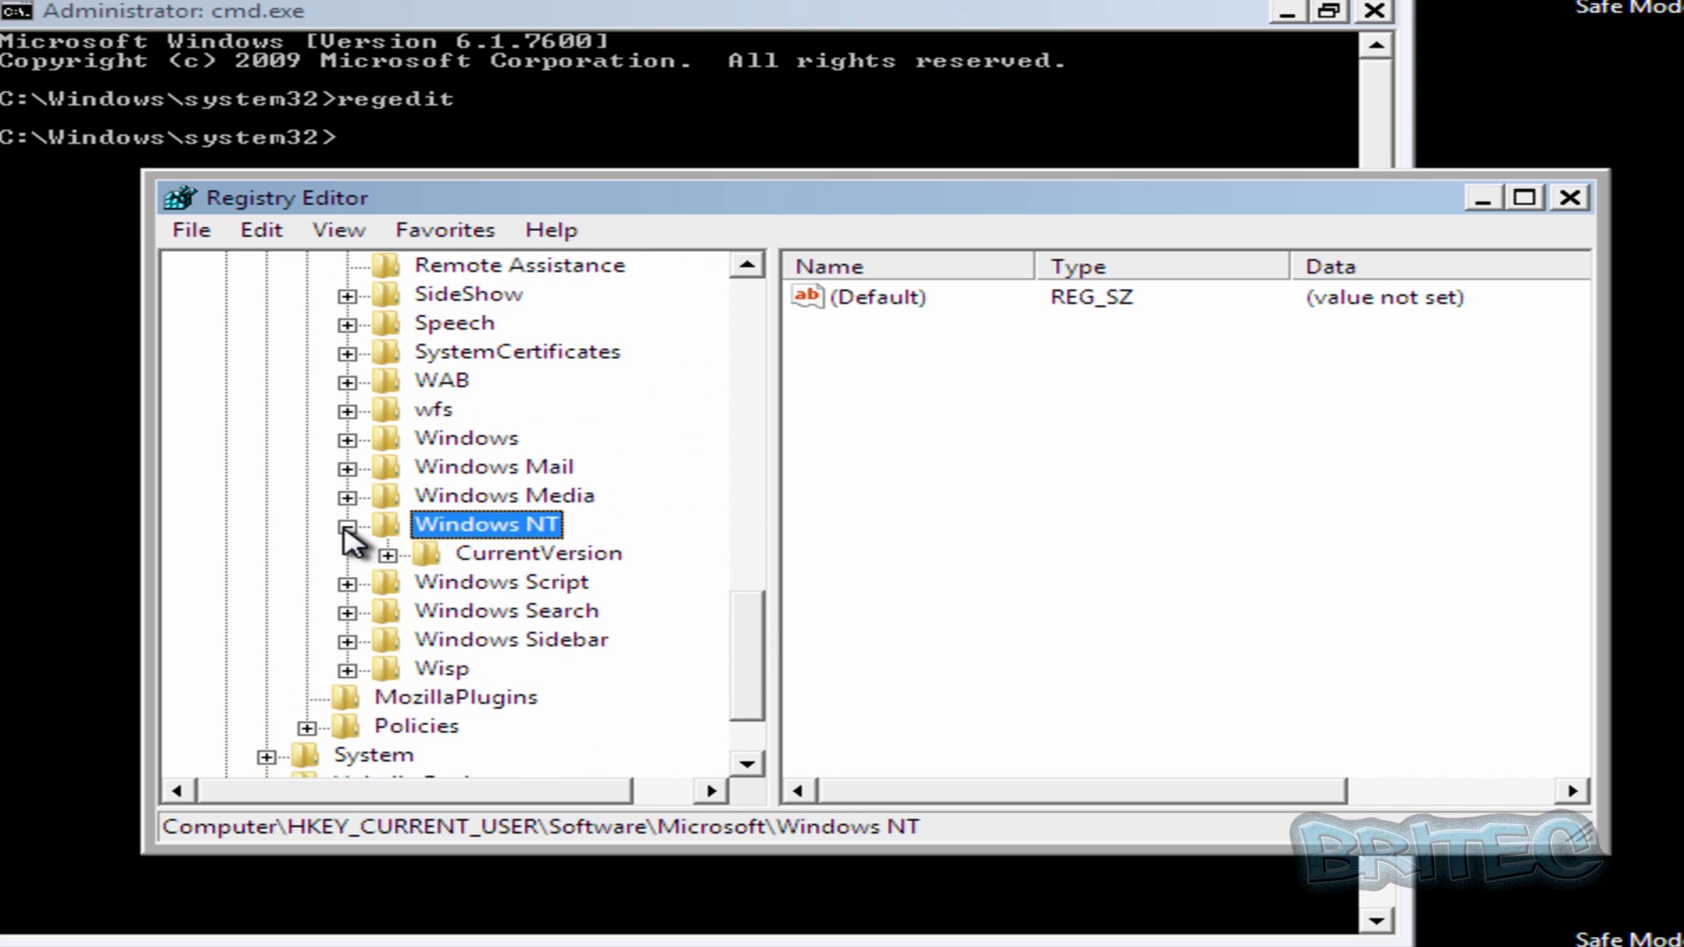
left_click(387, 555)
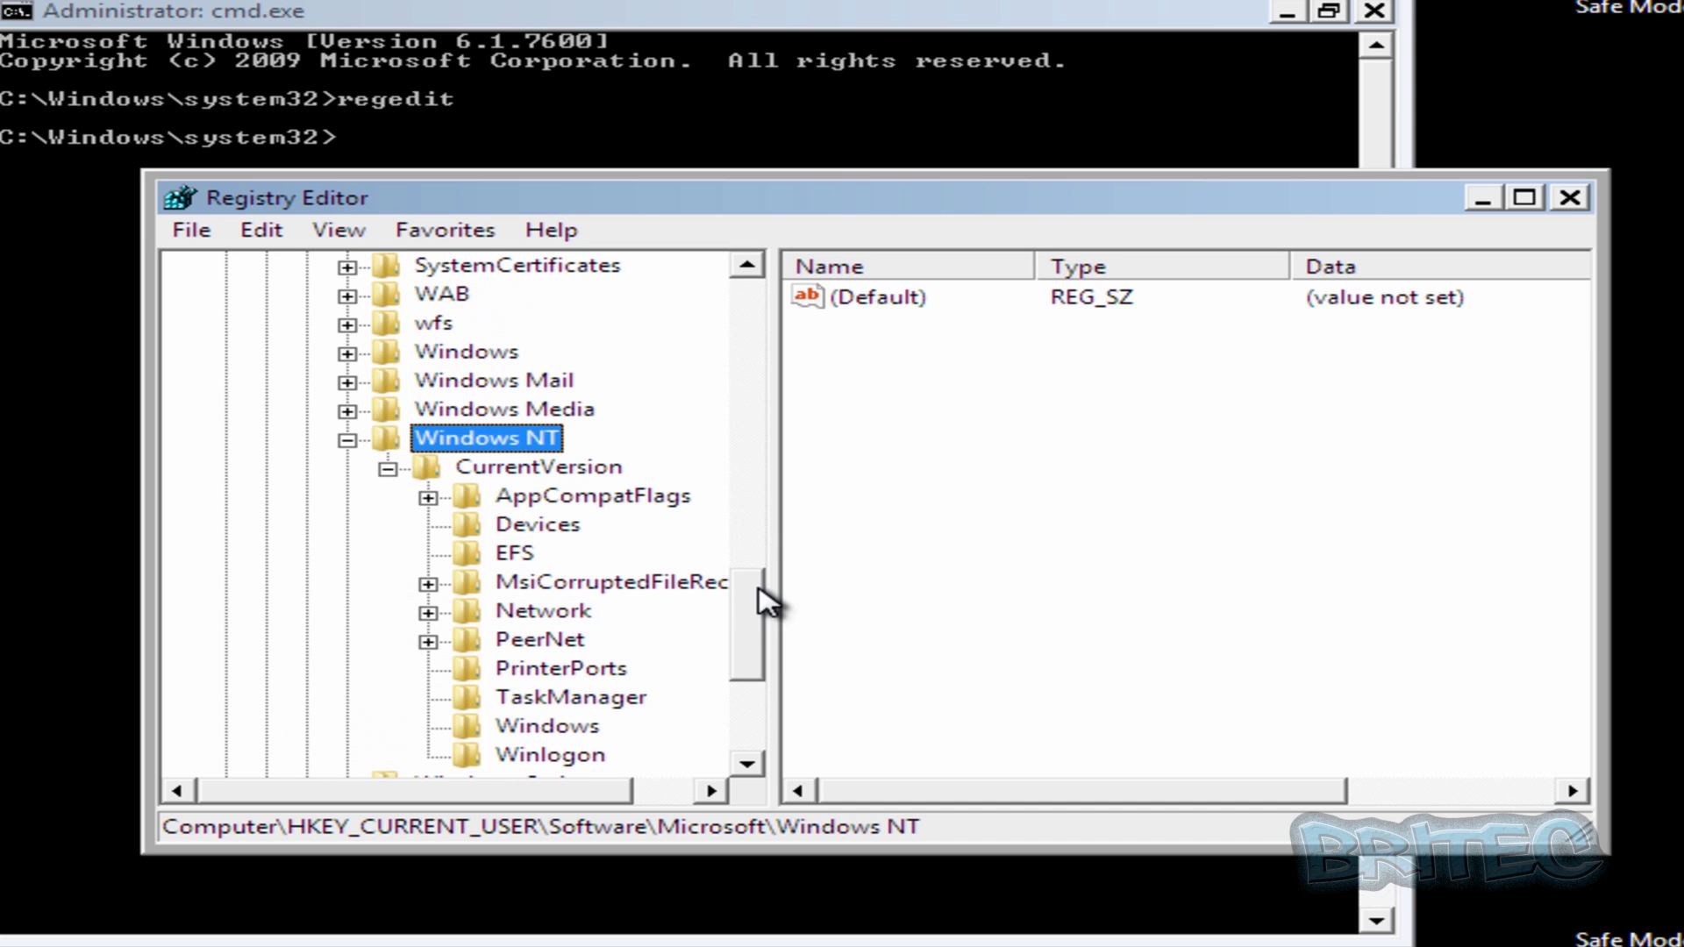
left_click_drag(762, 584, 743, 618)
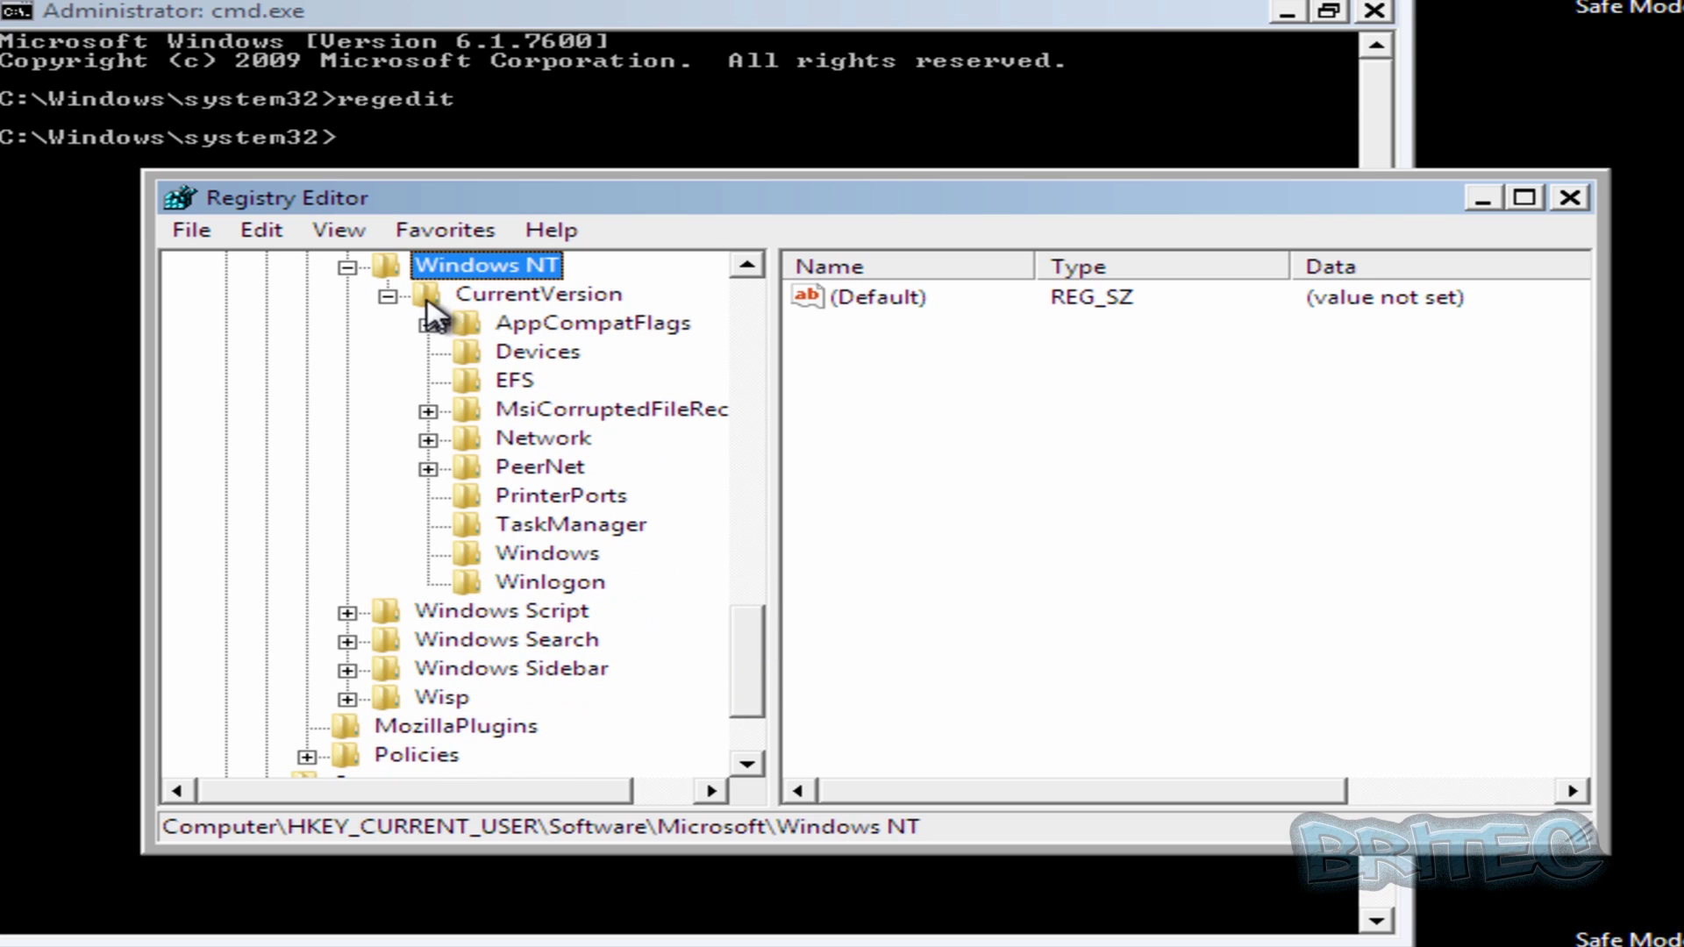
left_click(526, 582)
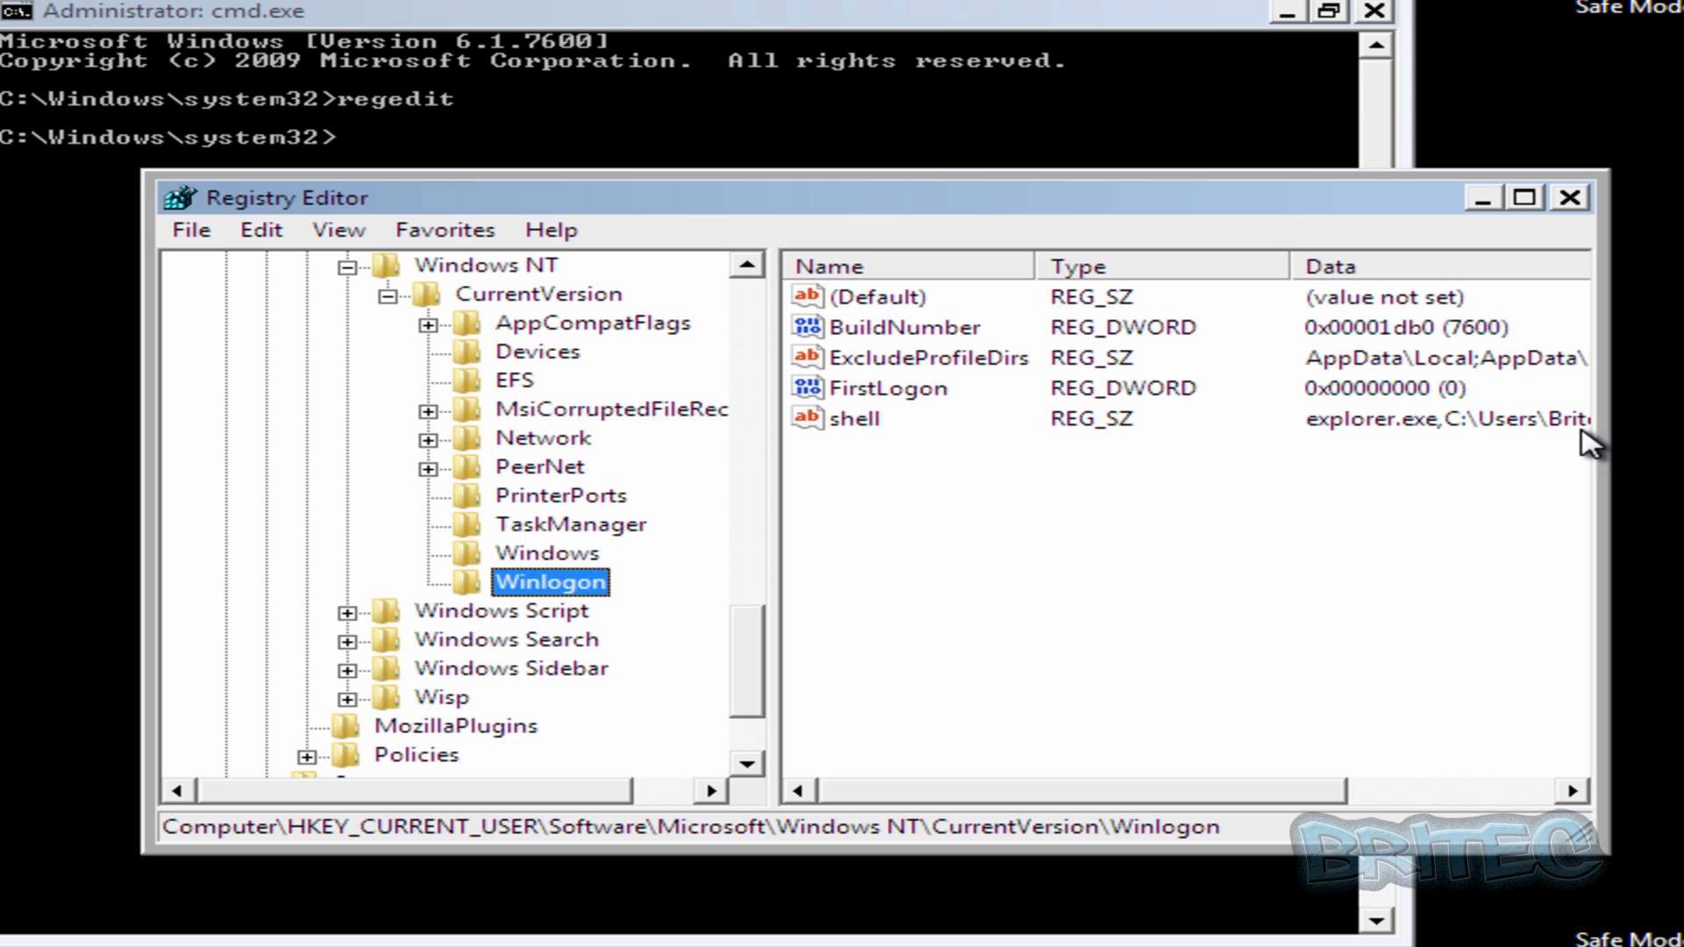
double_click(877, 421)
Step: Check the shell value's data, cancel, then delete the shell value from Winlogon
left_click(914, 498)
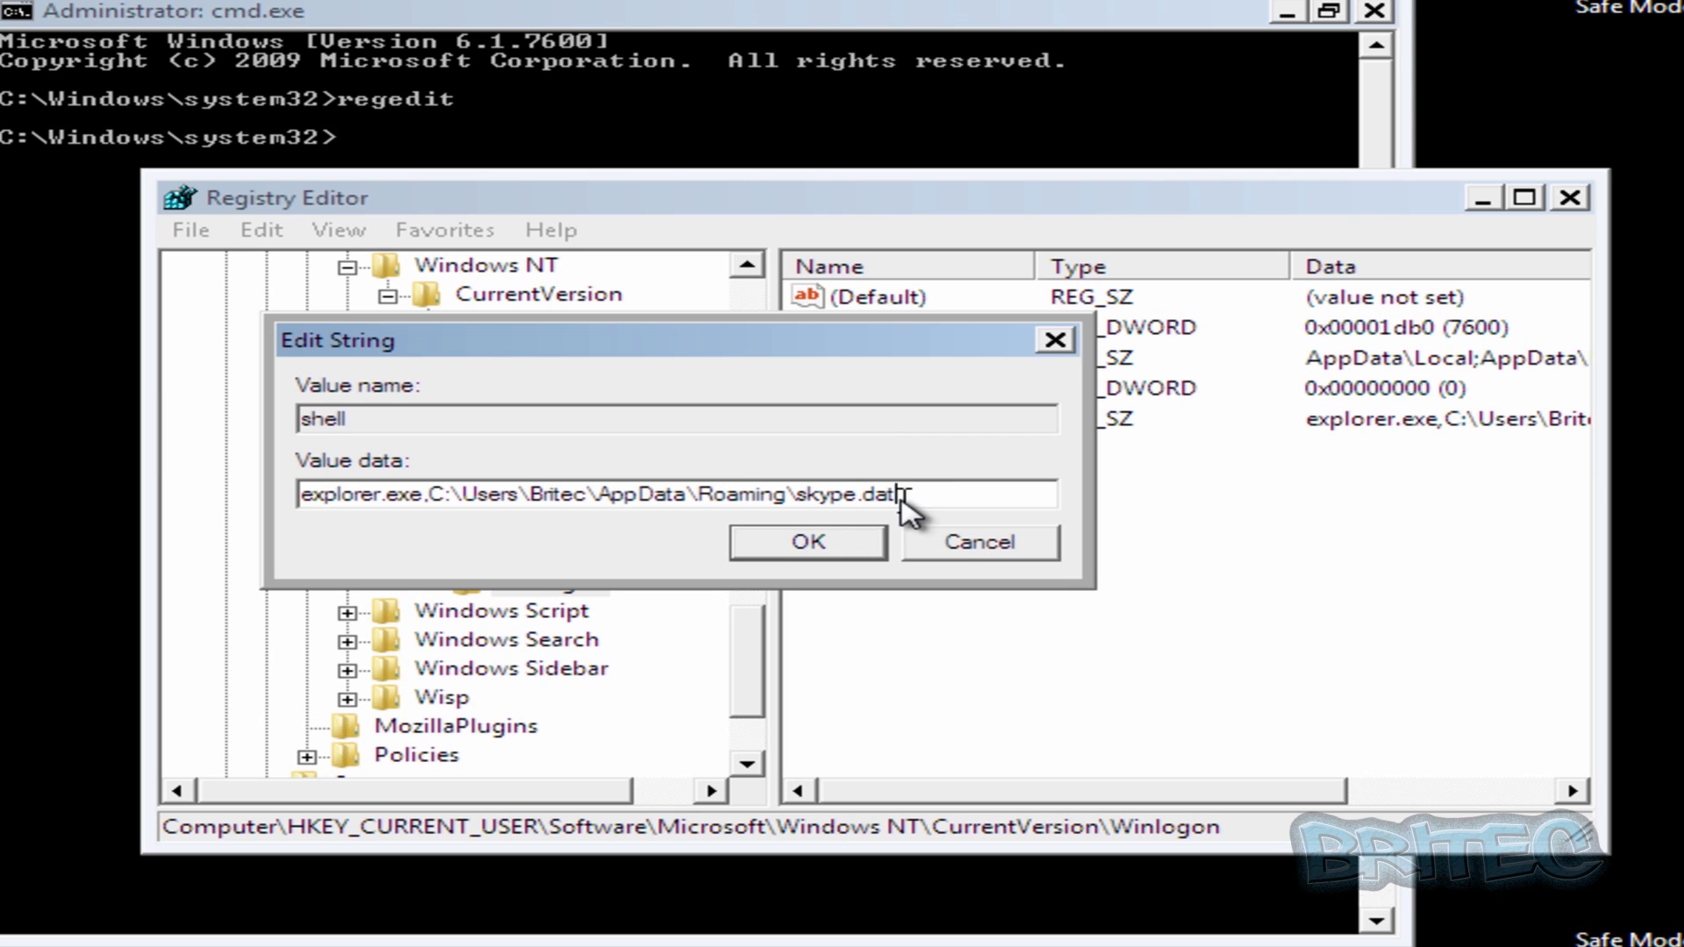
left_click(991, 549)
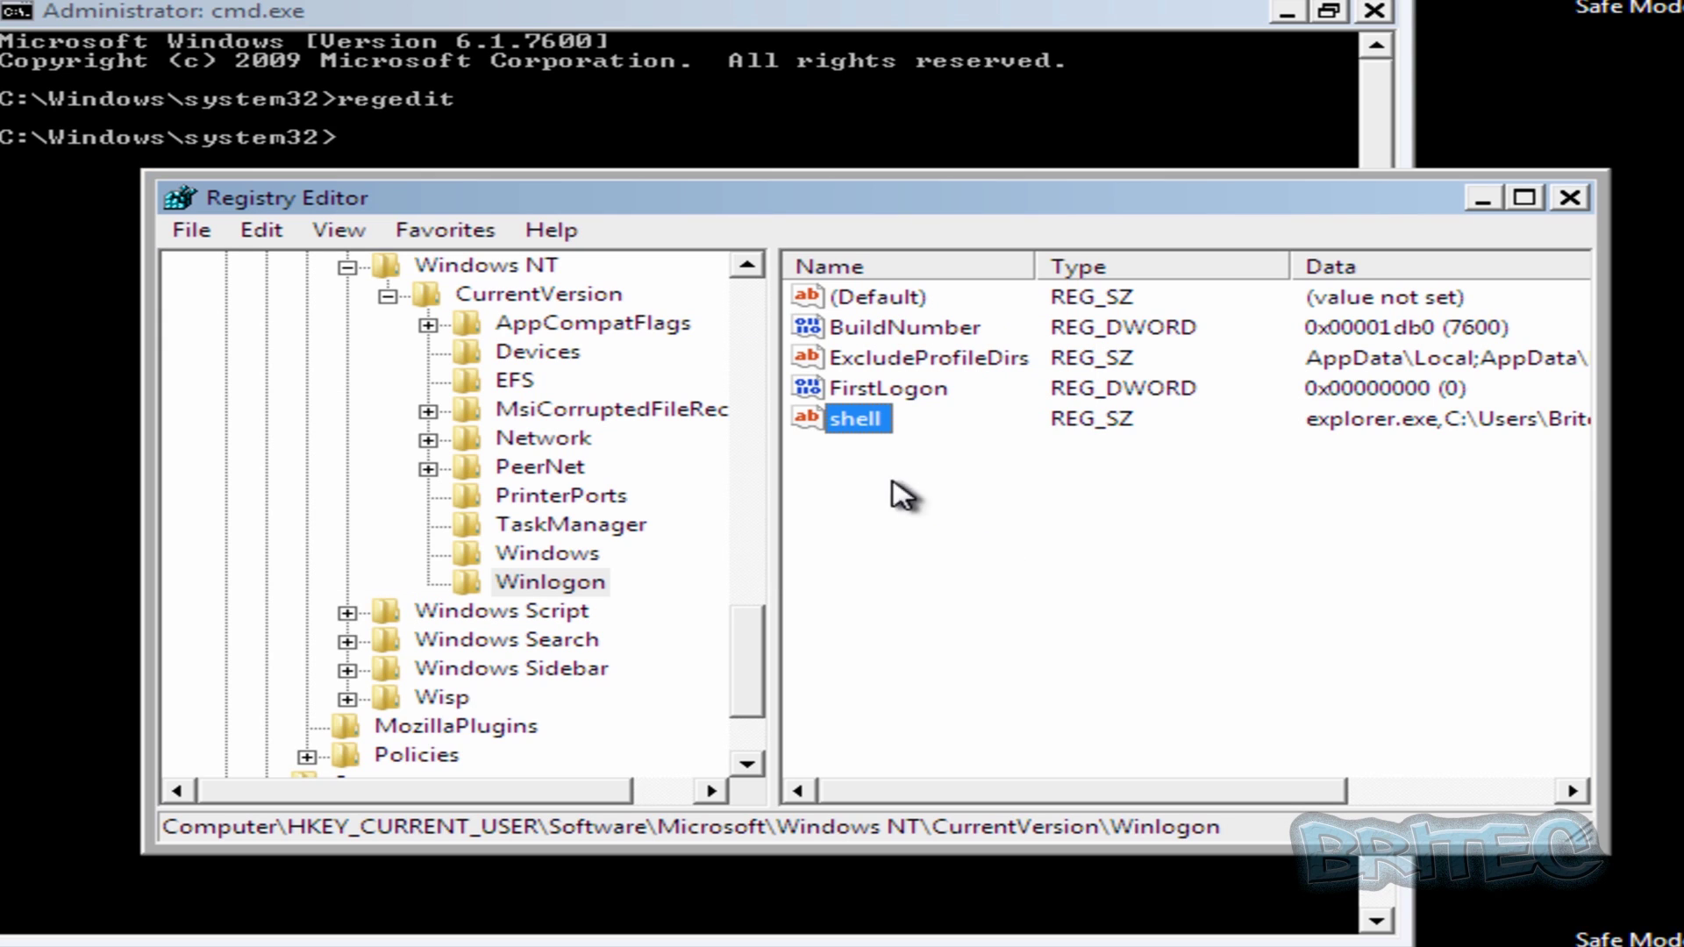
right_click(866, 428)
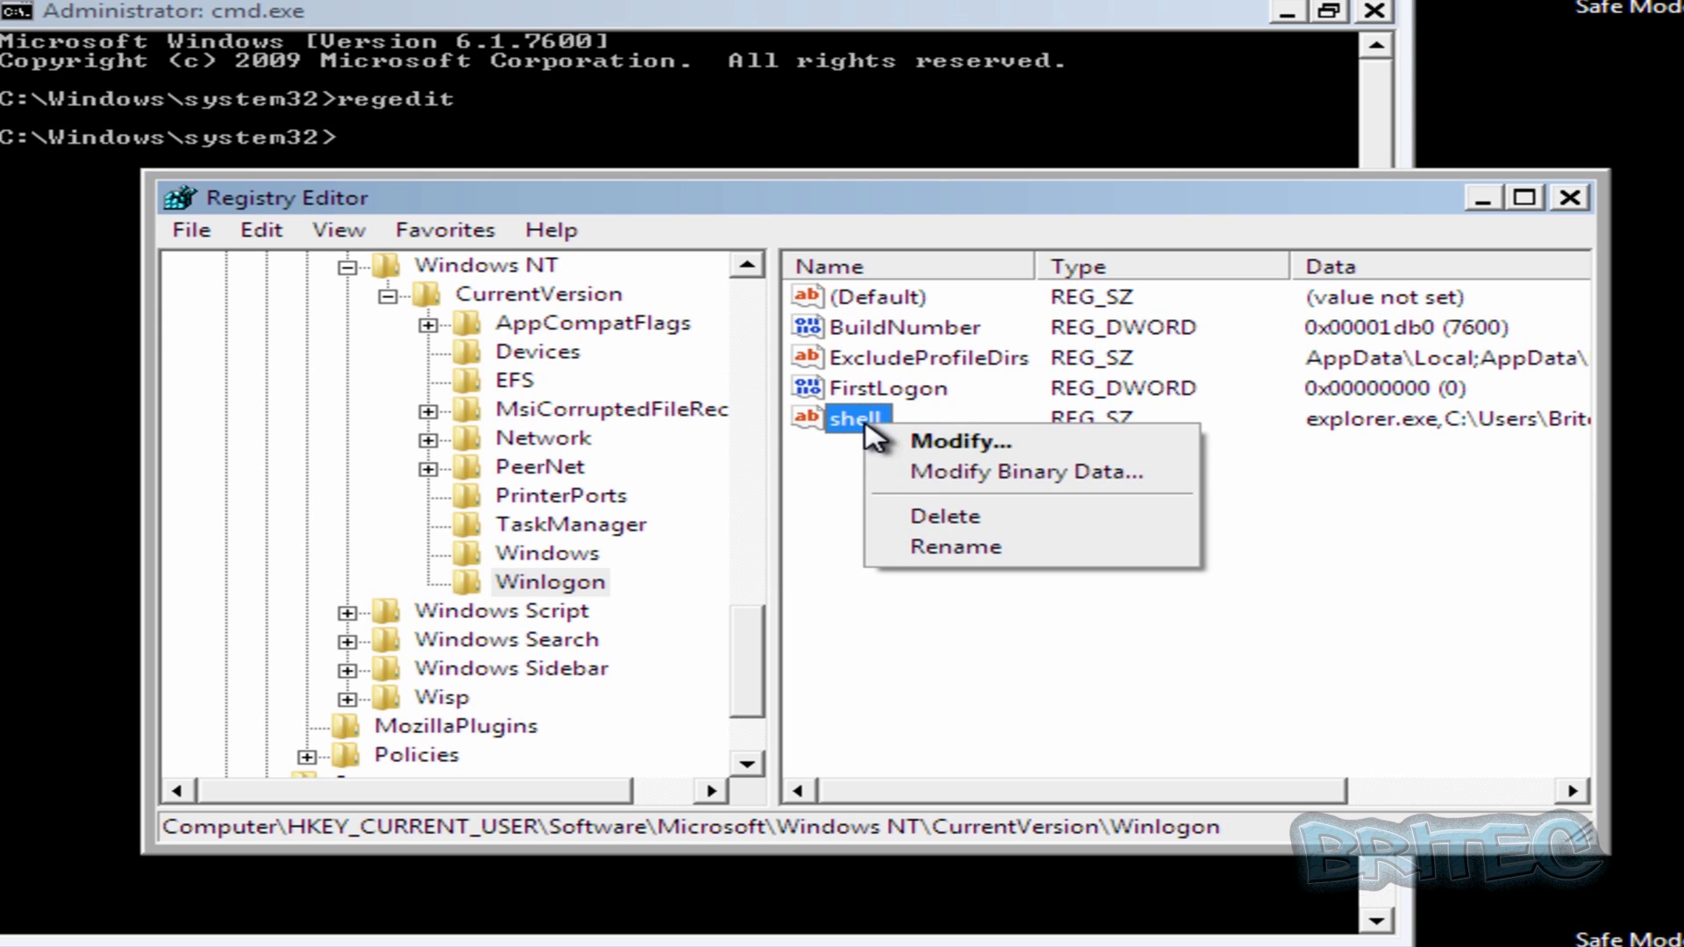
left_click(919, 519)
left_click(1155, 493)
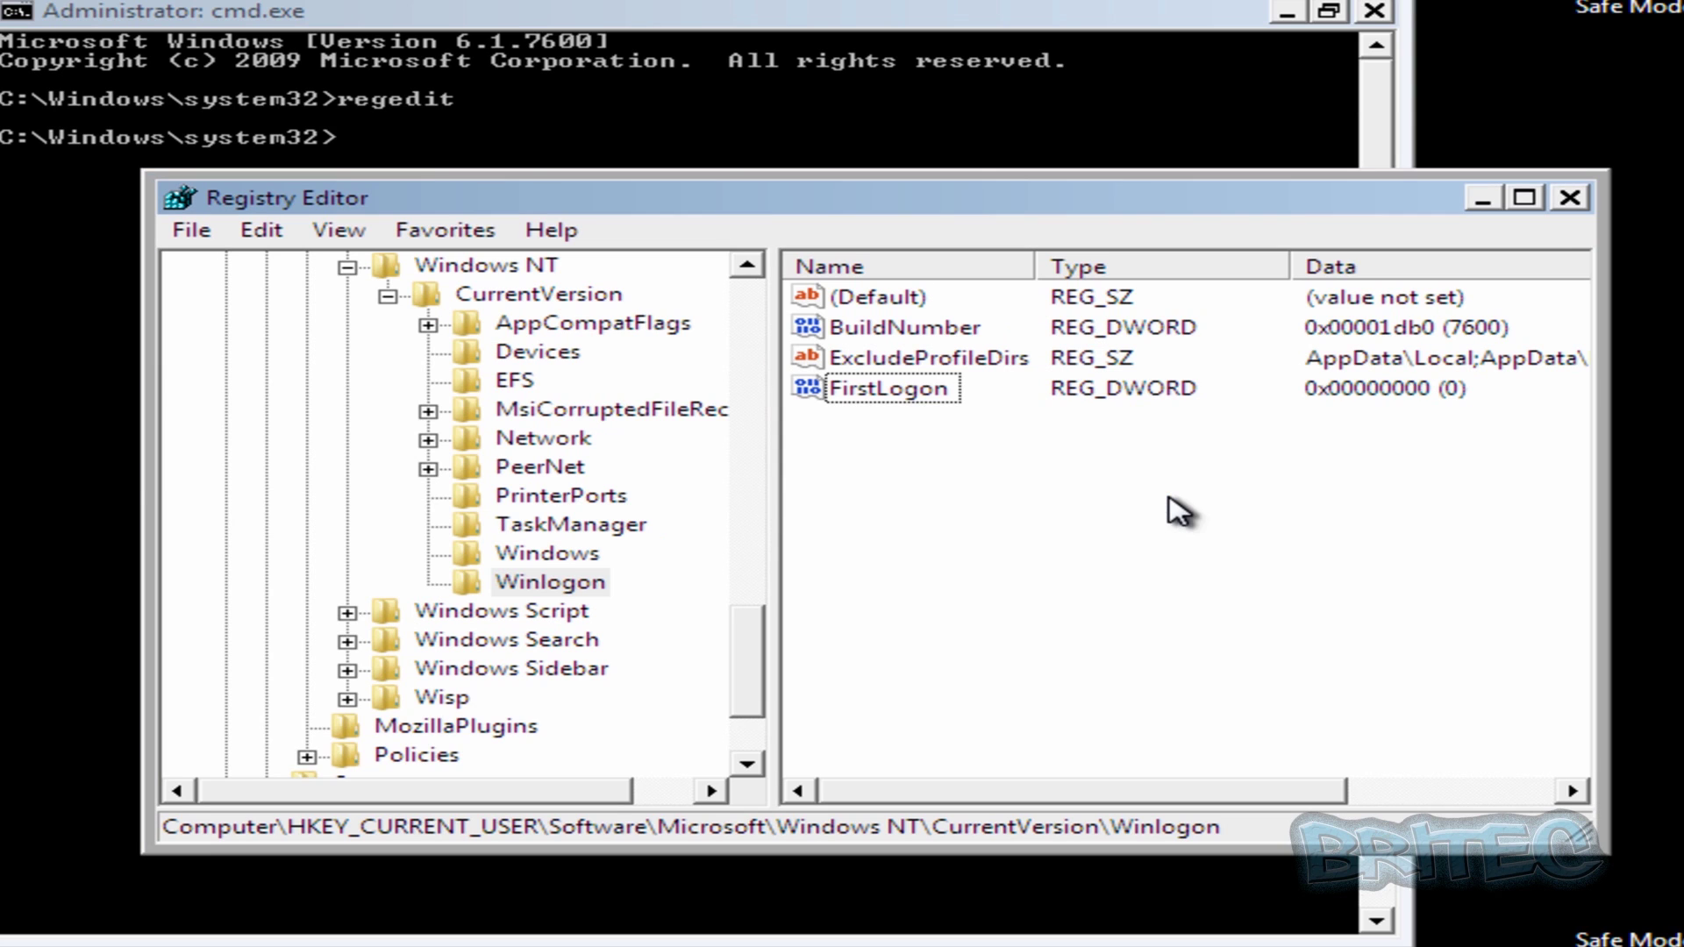
Step: Check the Windows\CurrentVersion Run and RunOnce keys for startup entries, then close Registry Editor
left_click(538, 556)
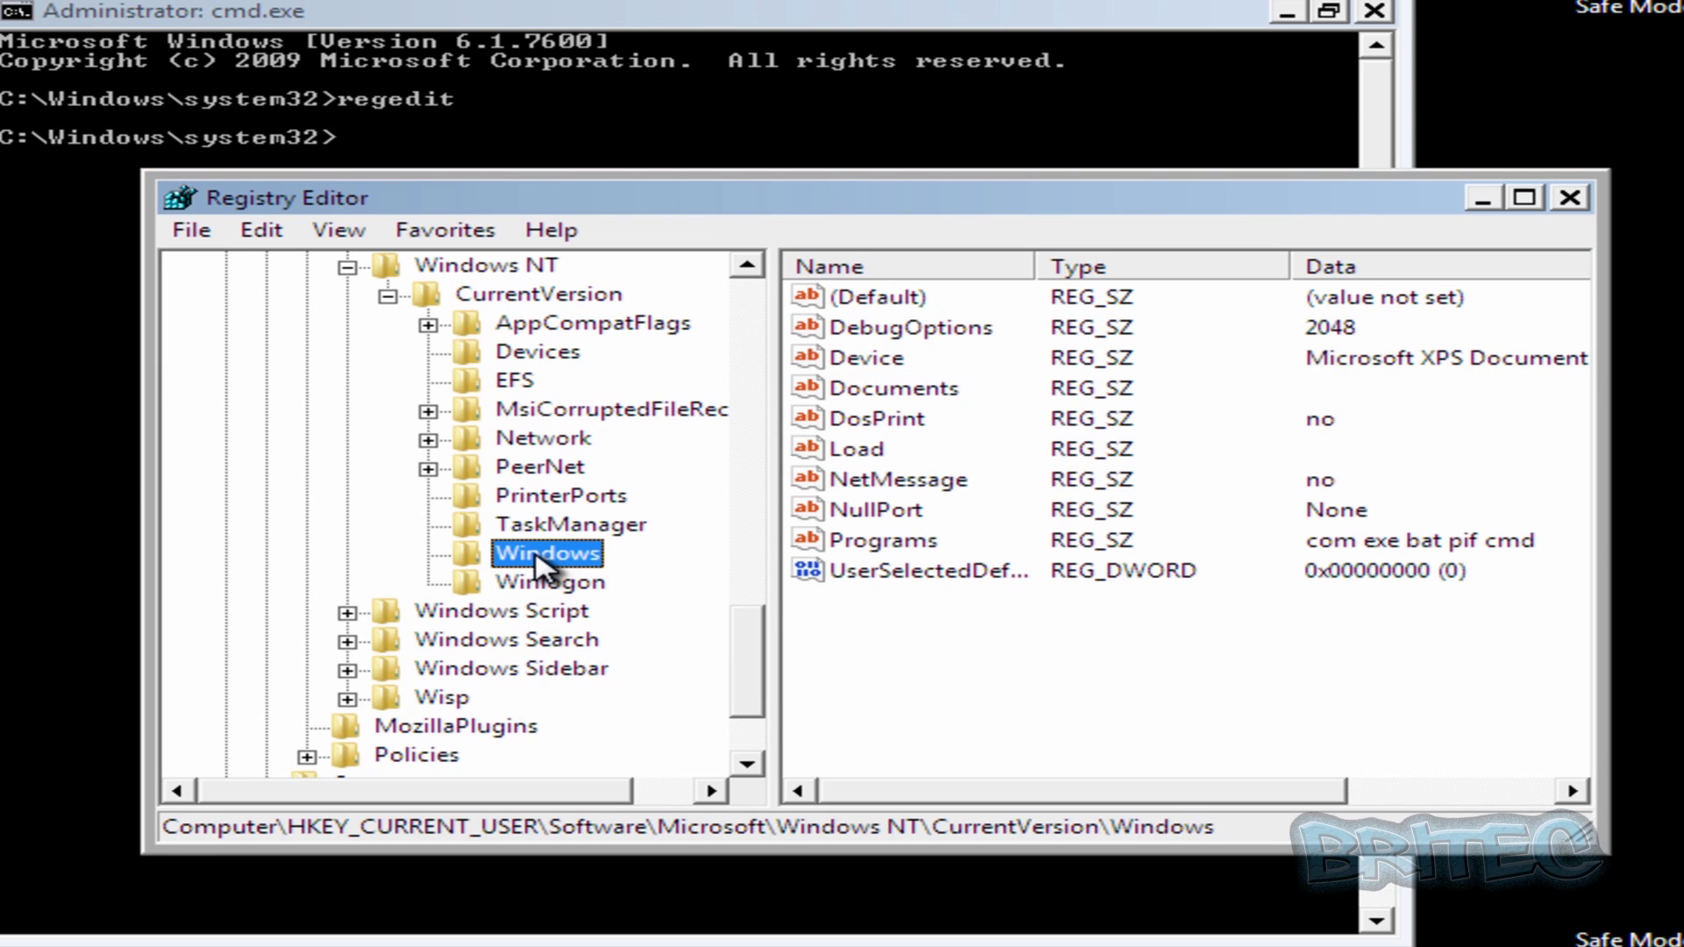
left_click(388, 297)
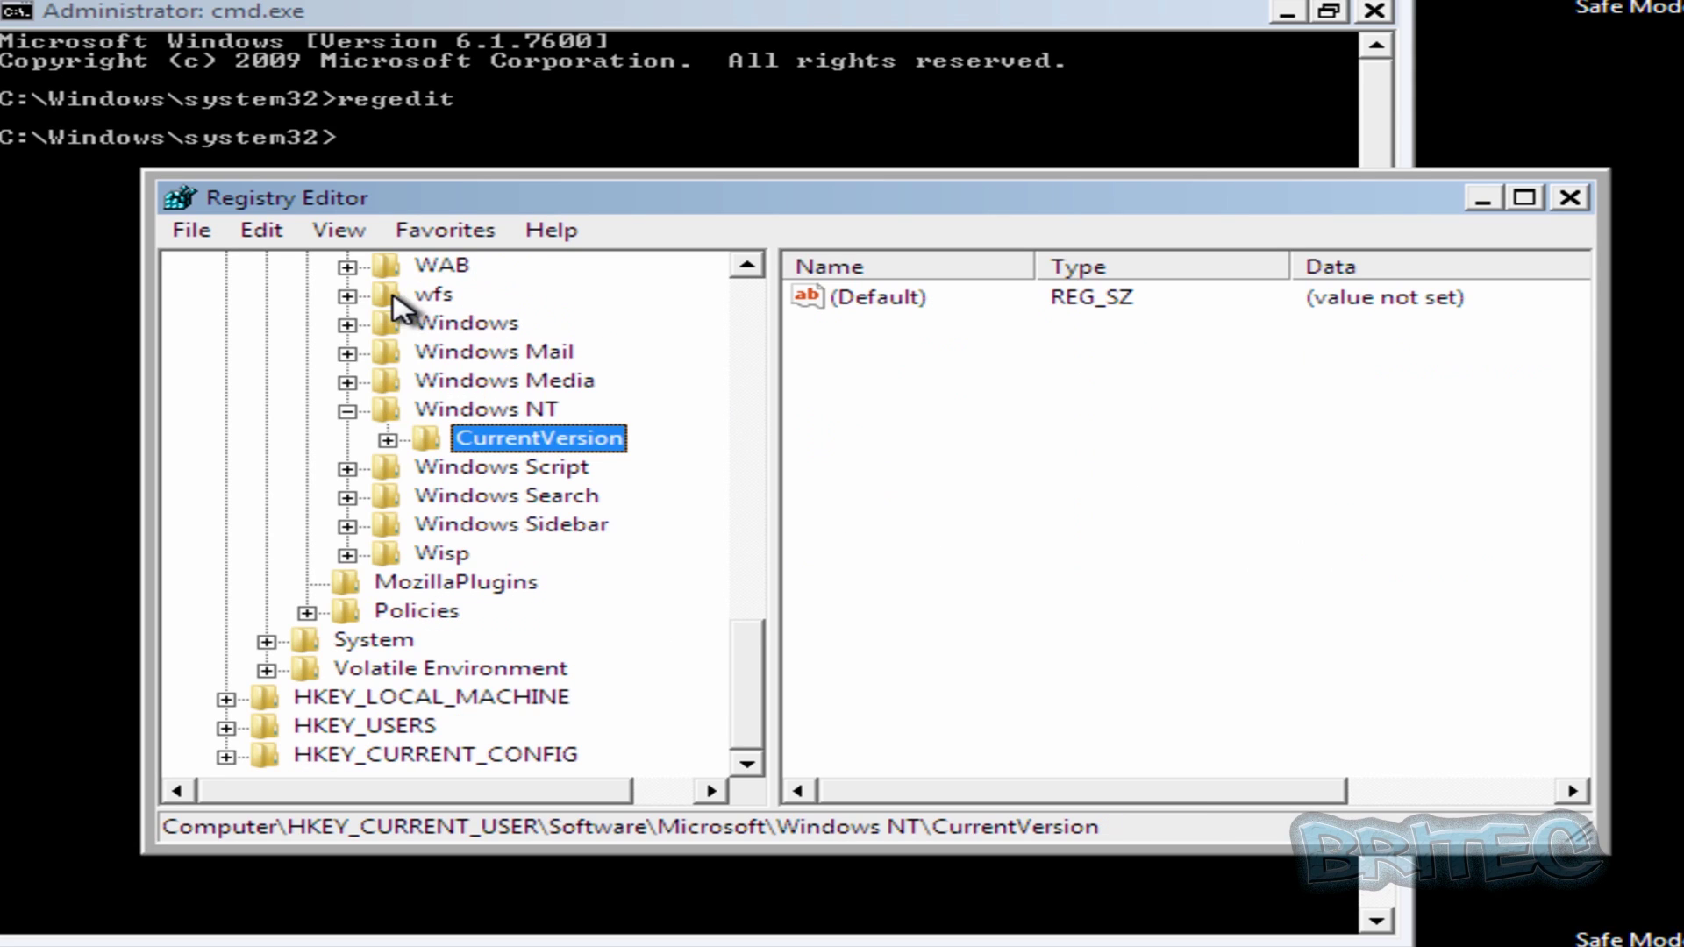
left_click(344, 408)
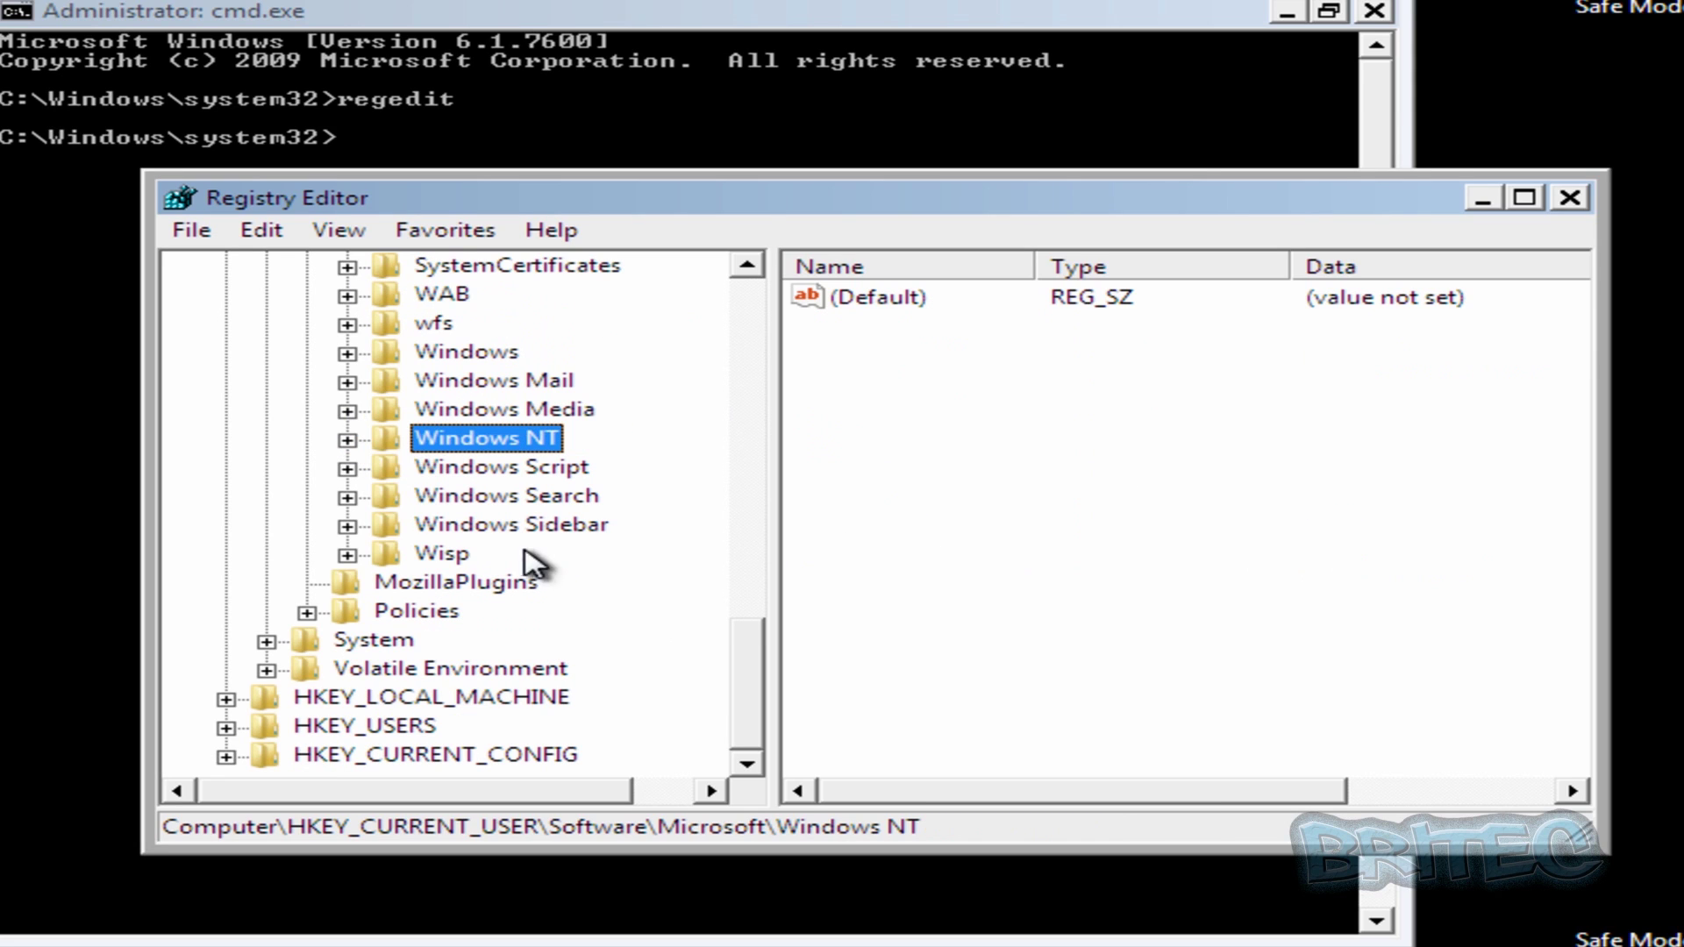
left_click(348, 354)
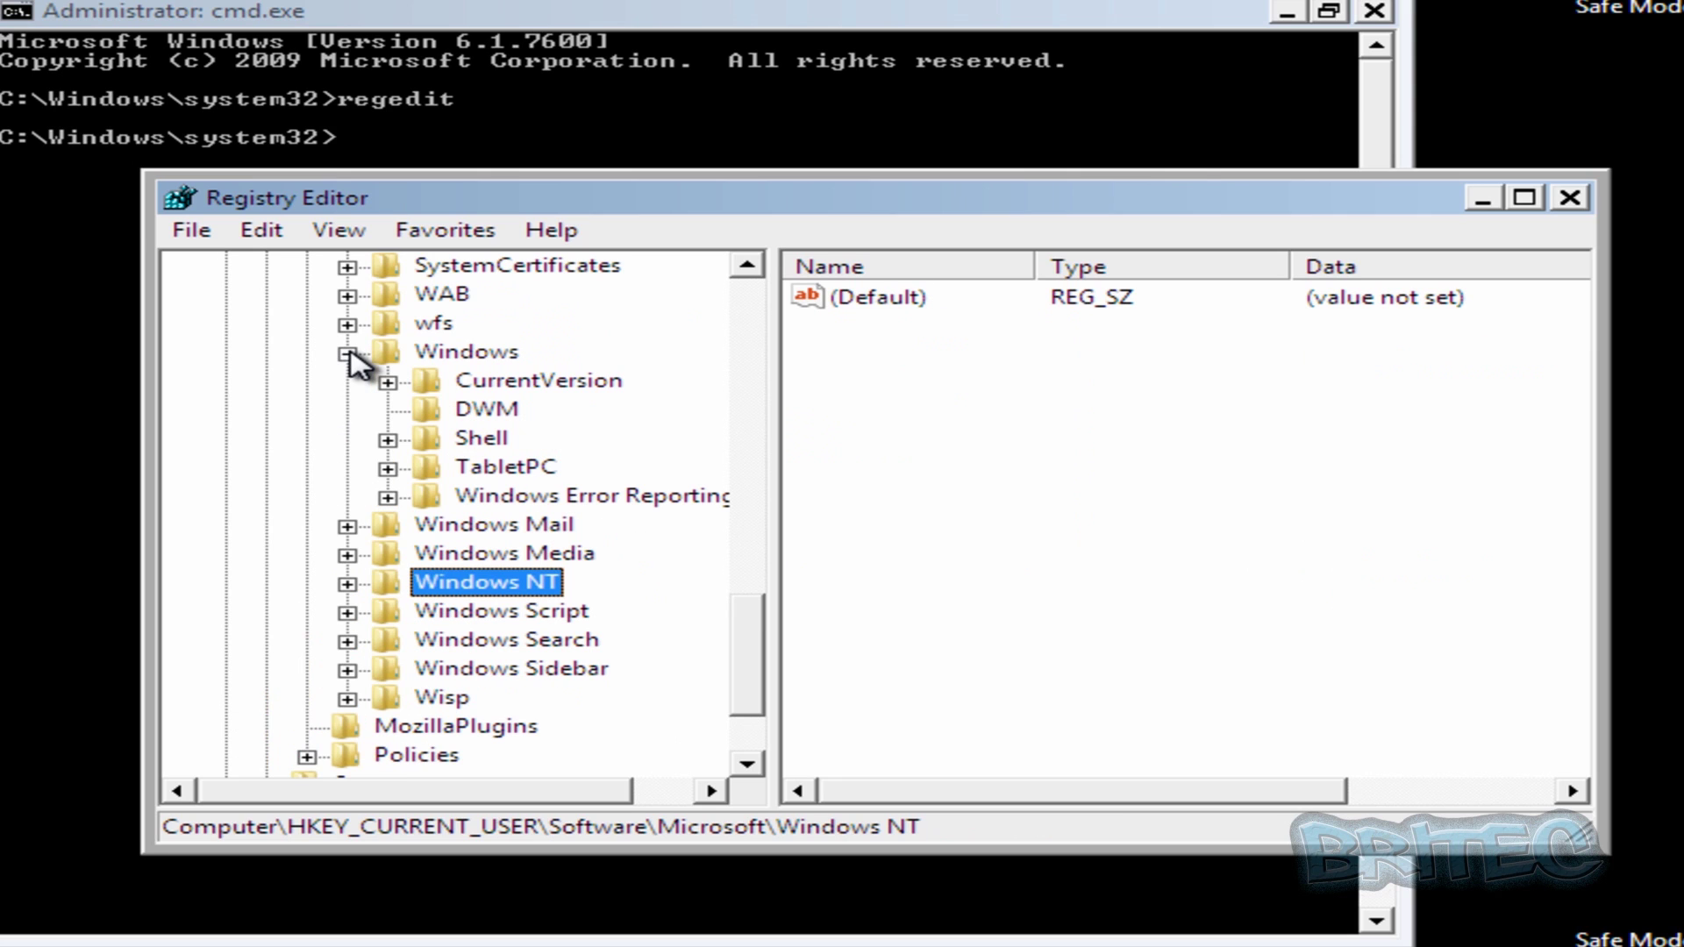
left_click(387, 382)
scroll(746, 588, "down", 2)
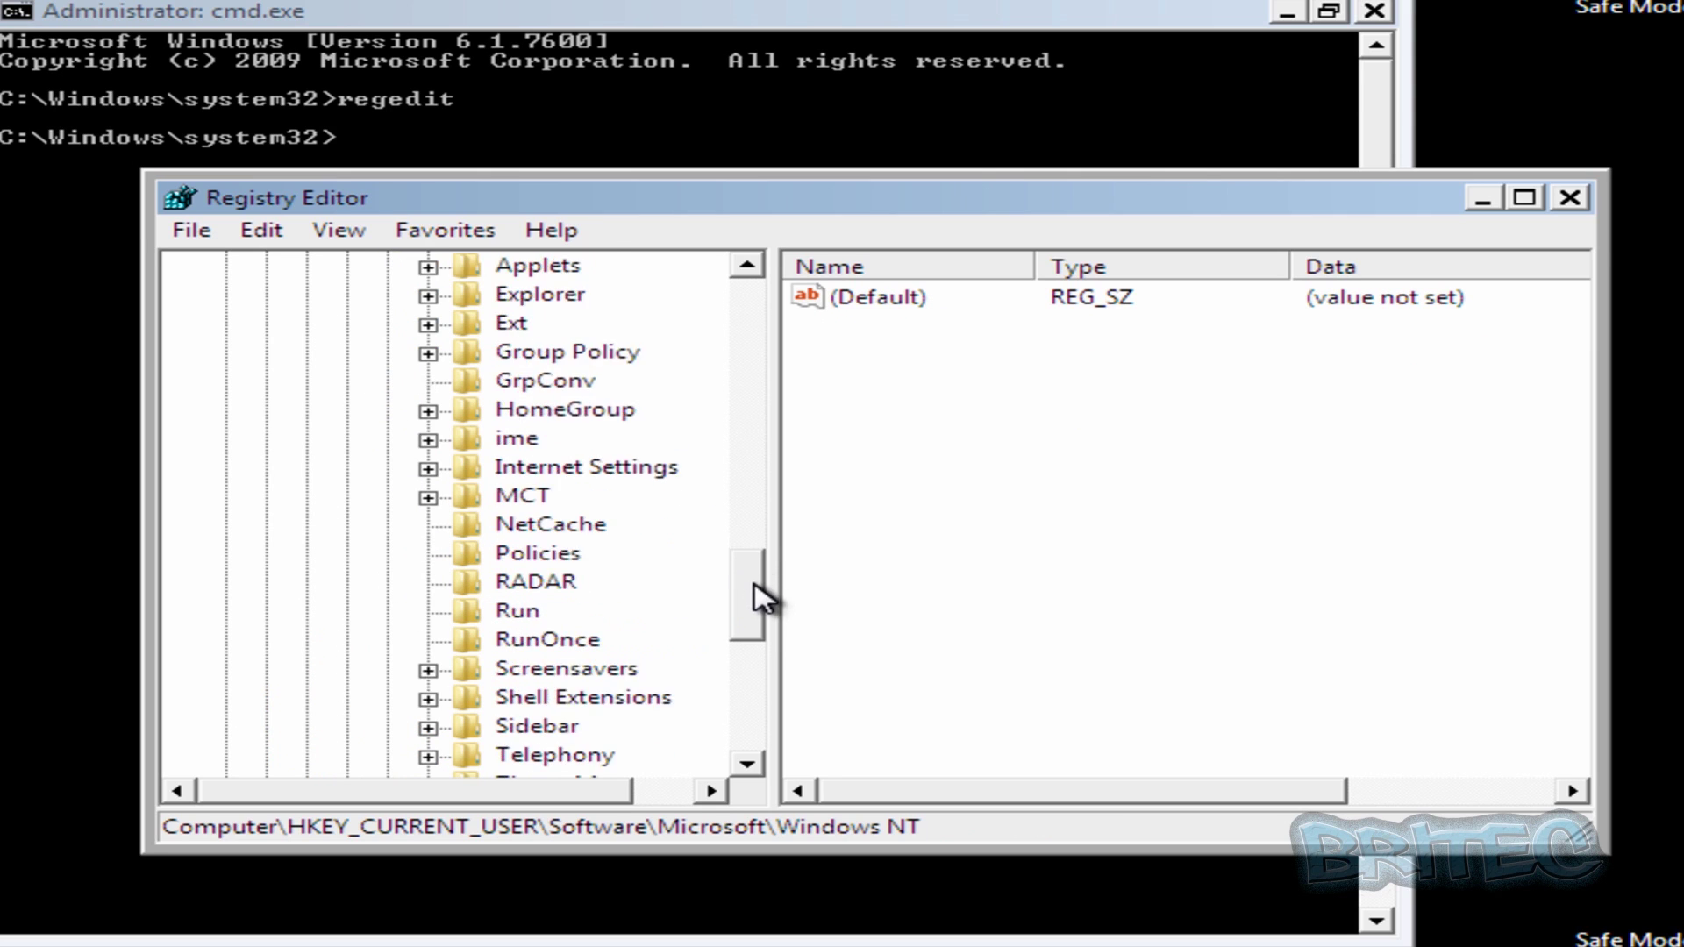
left_click(524, 533)
left_click(529, 559)
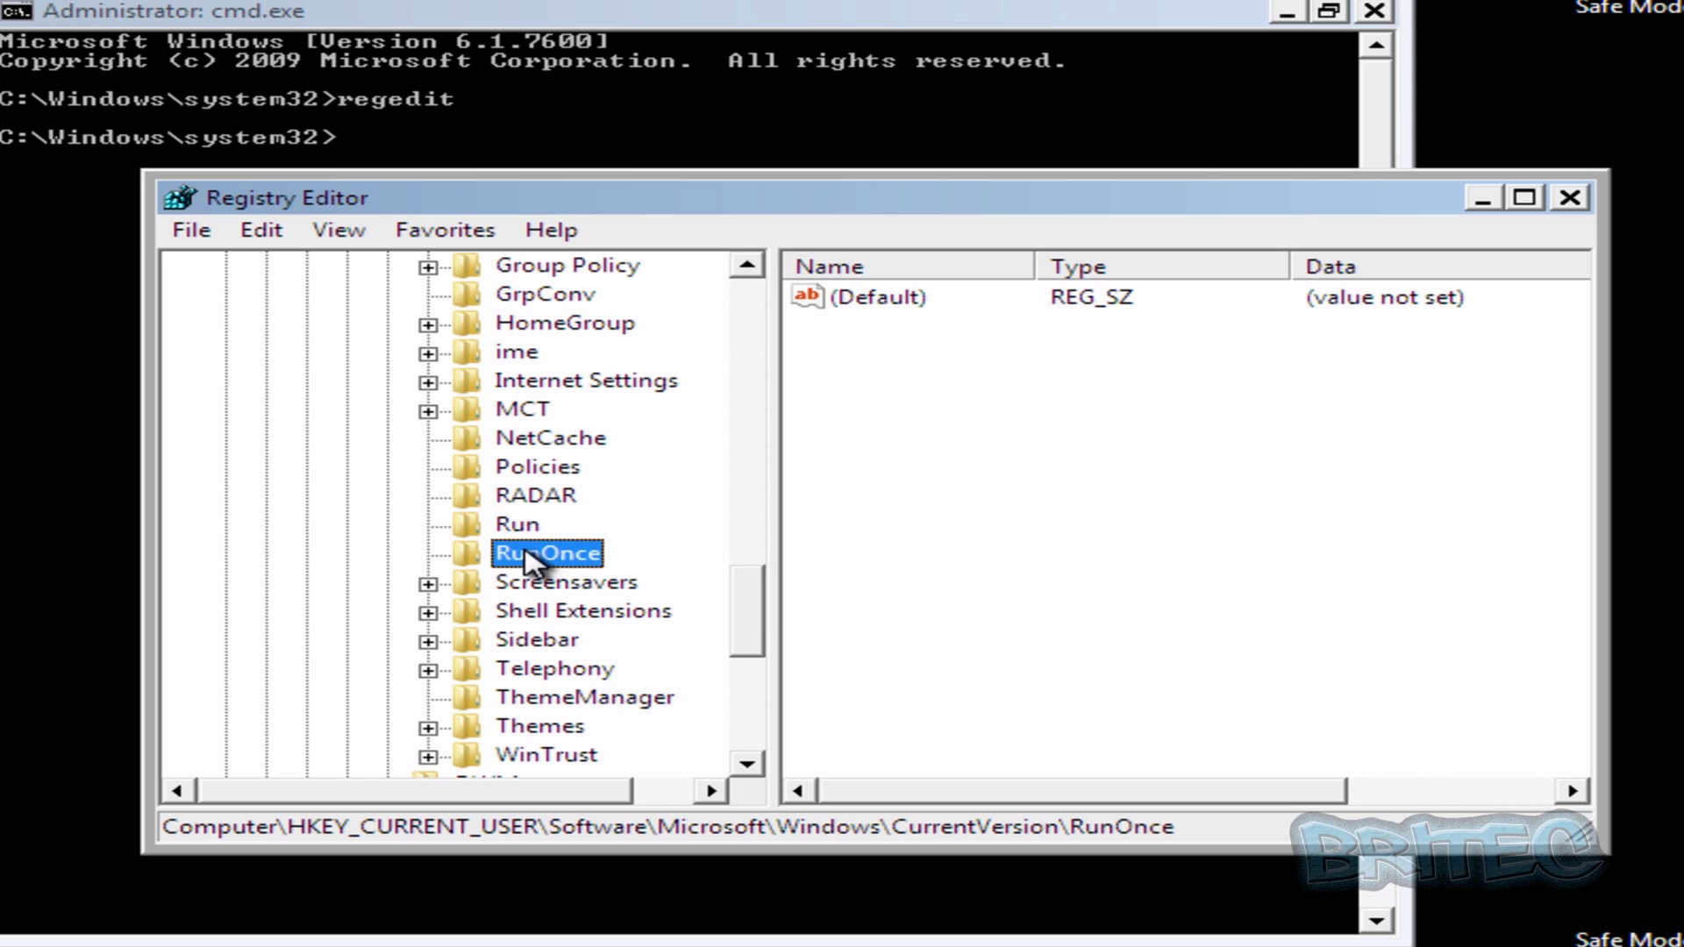
left_click(1569, 200)
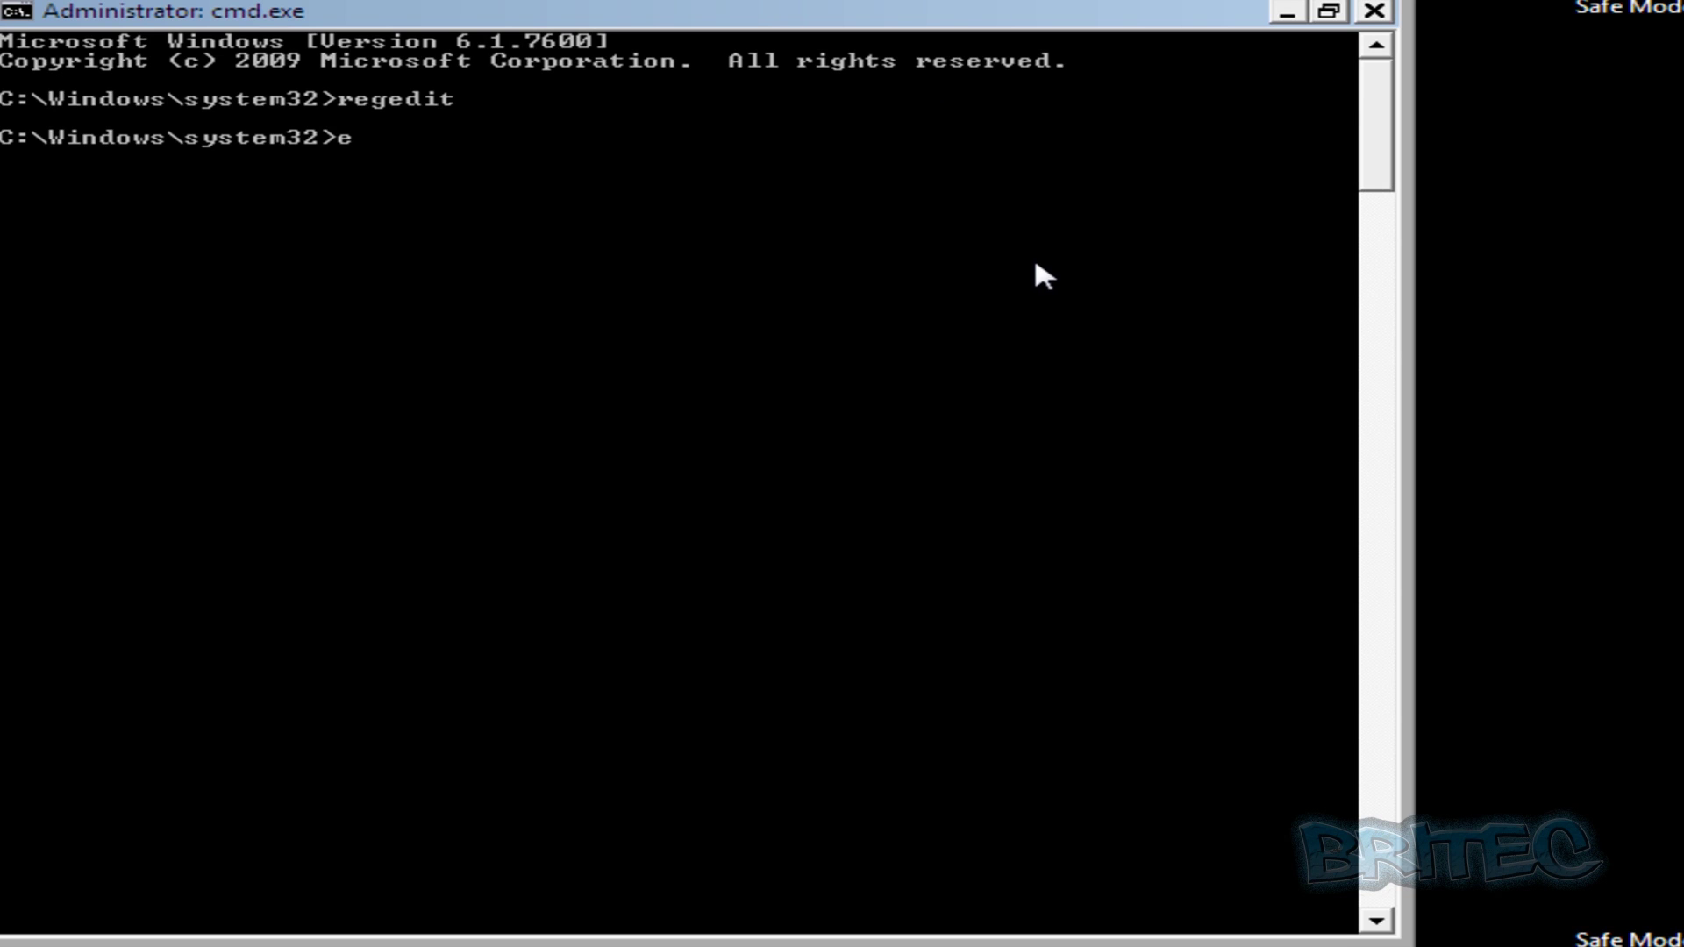
Step: Relaunch explorer from the command prompt, then close the Command Prompt and Help windows
type("re")
key("Return")
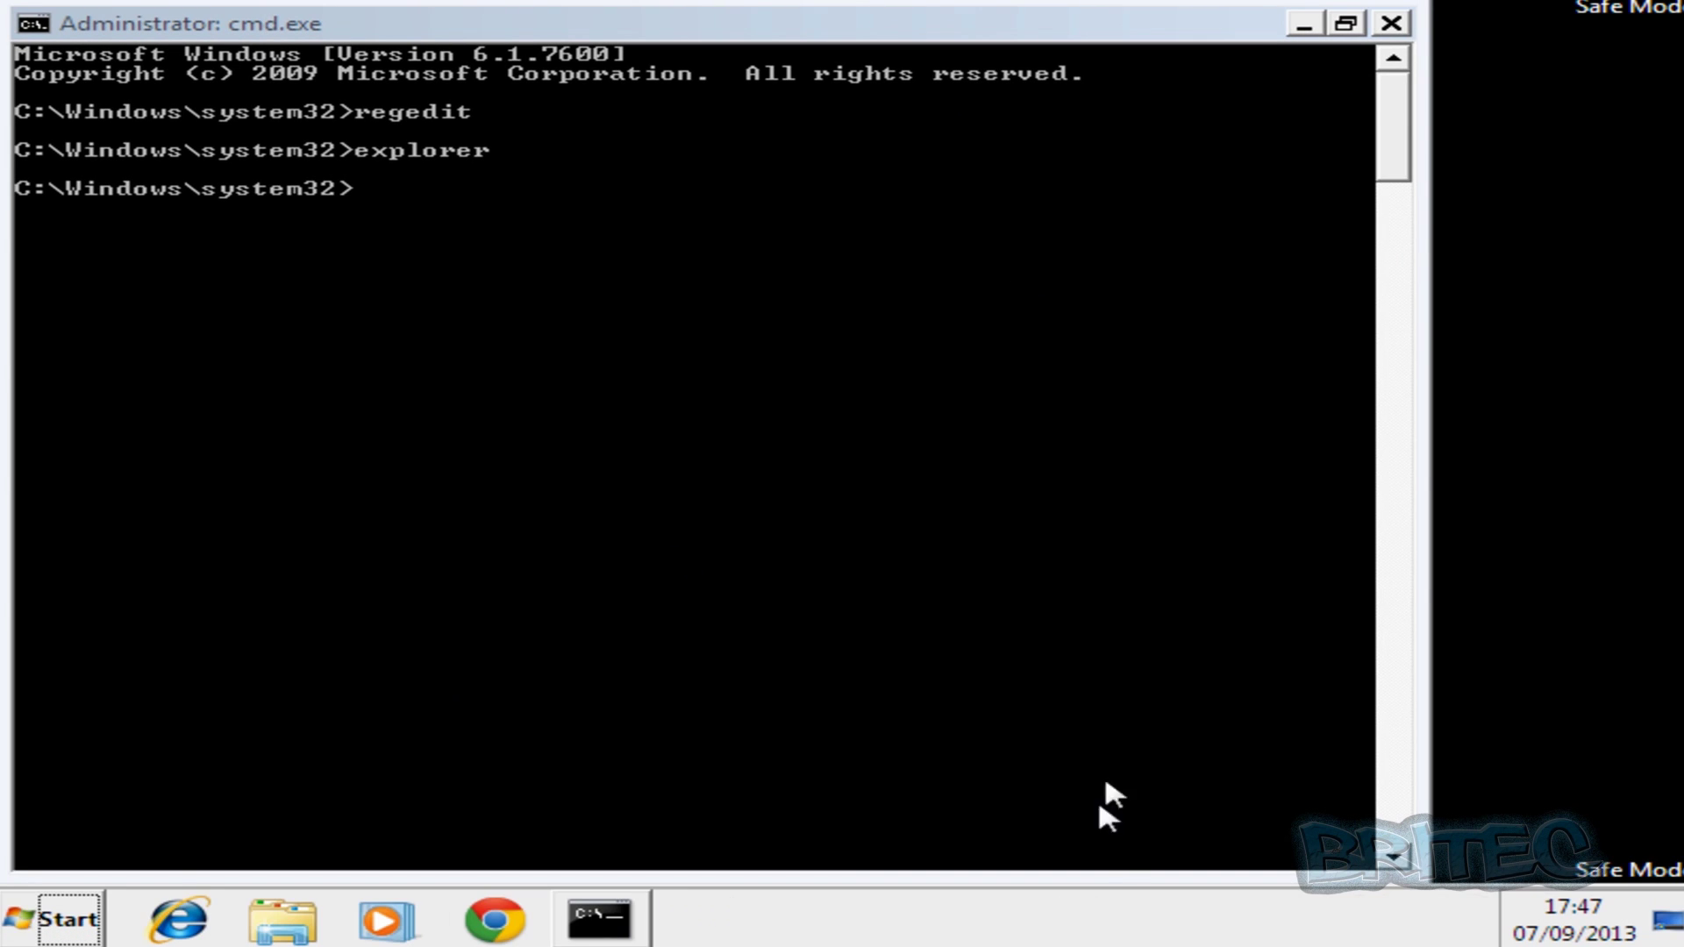
left_click(1391, 24)
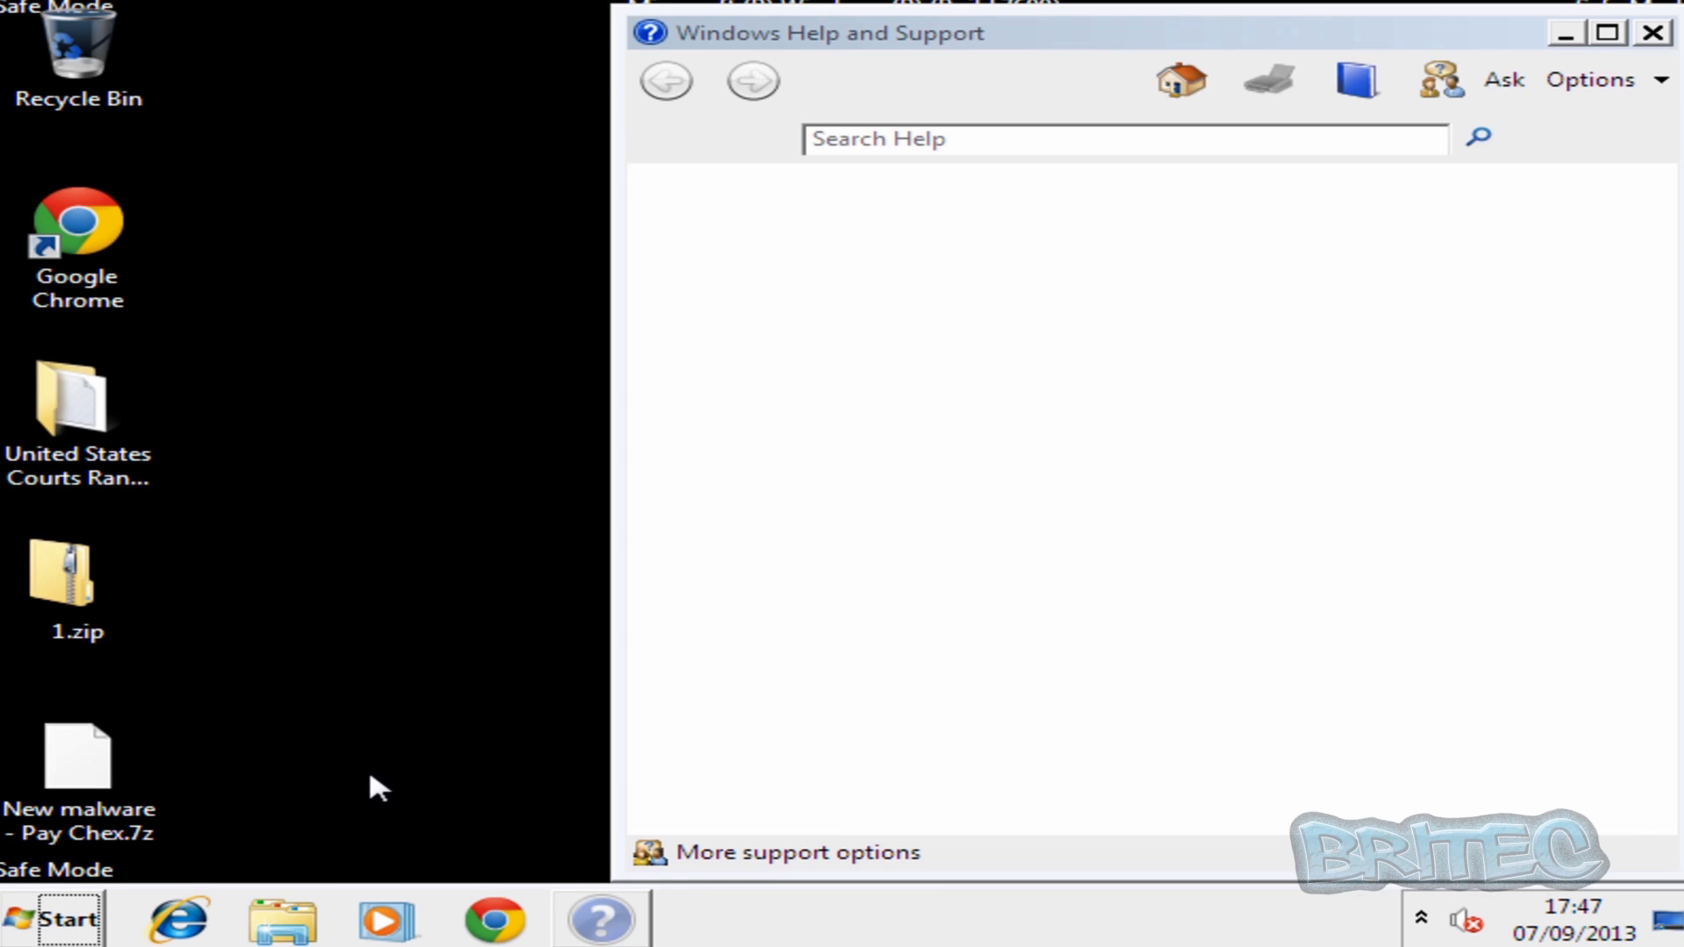
left_click(1654, 35)
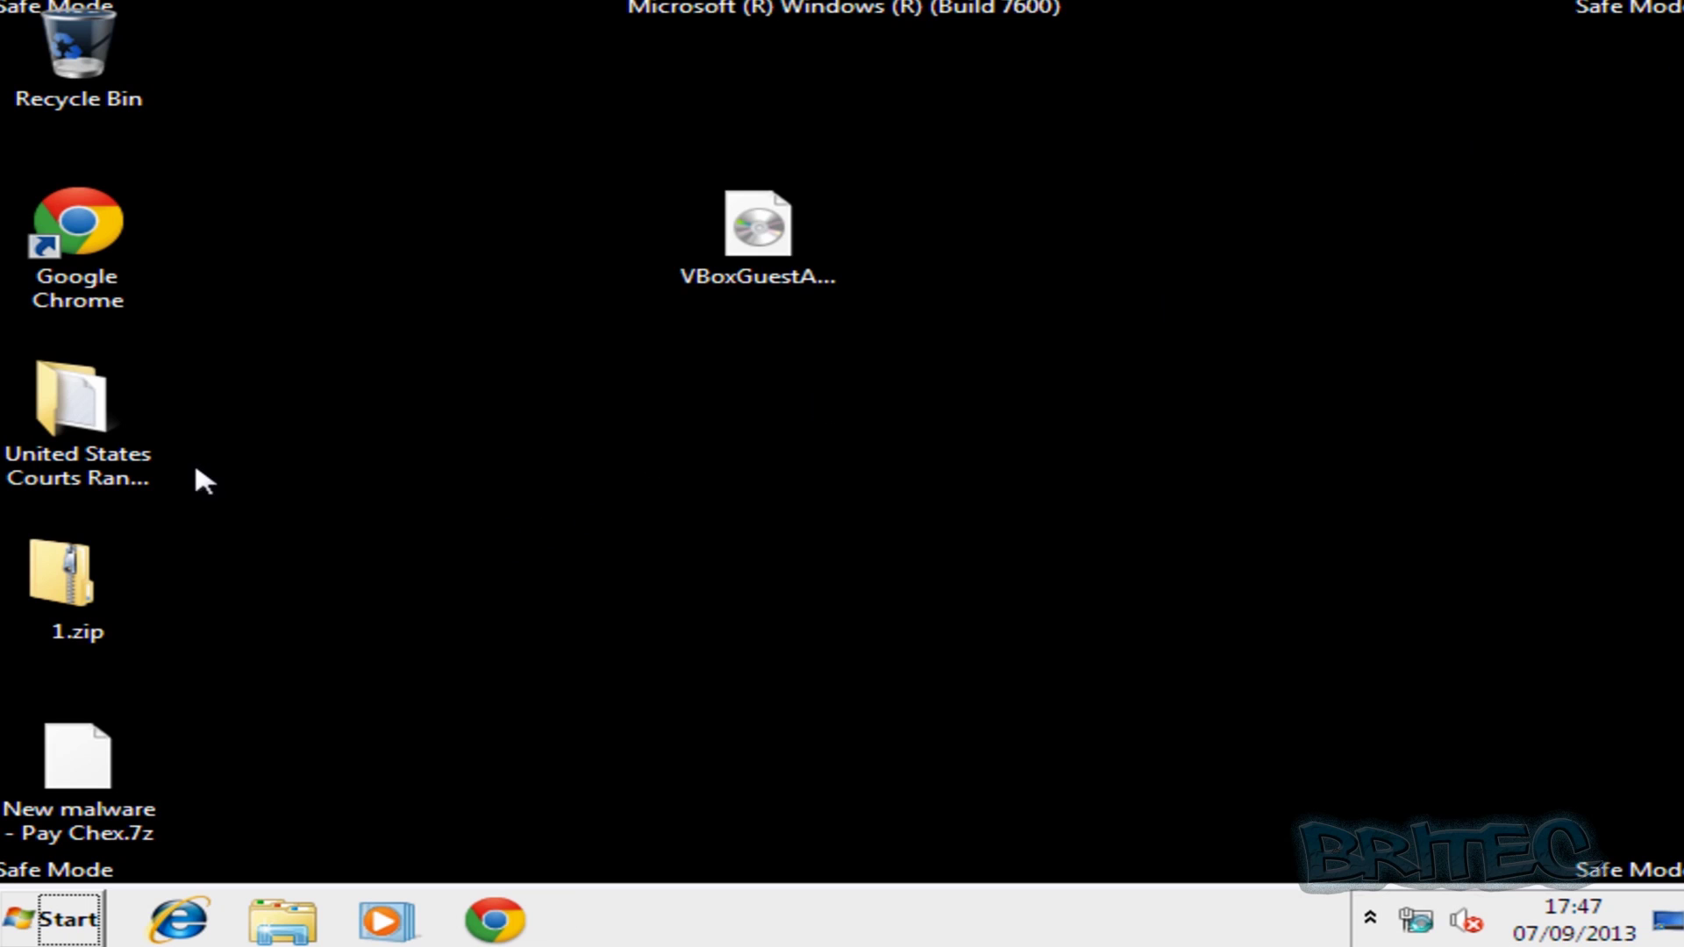
Step: Delete the United States Courts Ransomware folder from the desktop to the Recycle Bin
right_click(65, 403)
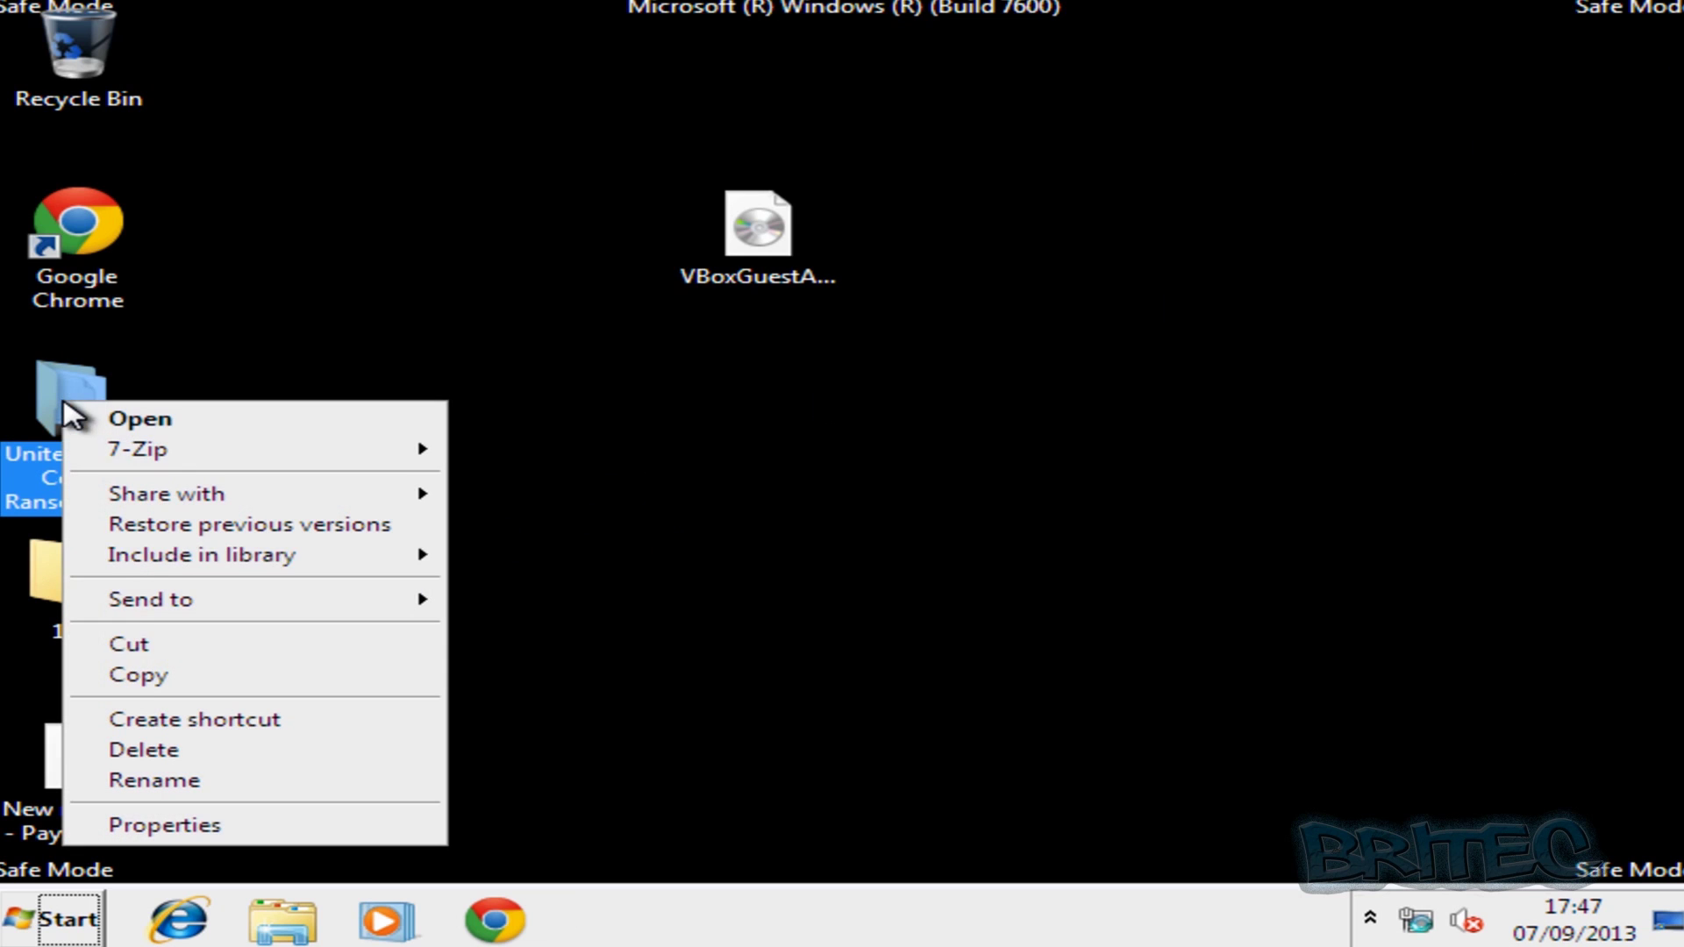
left_click(161, 752)
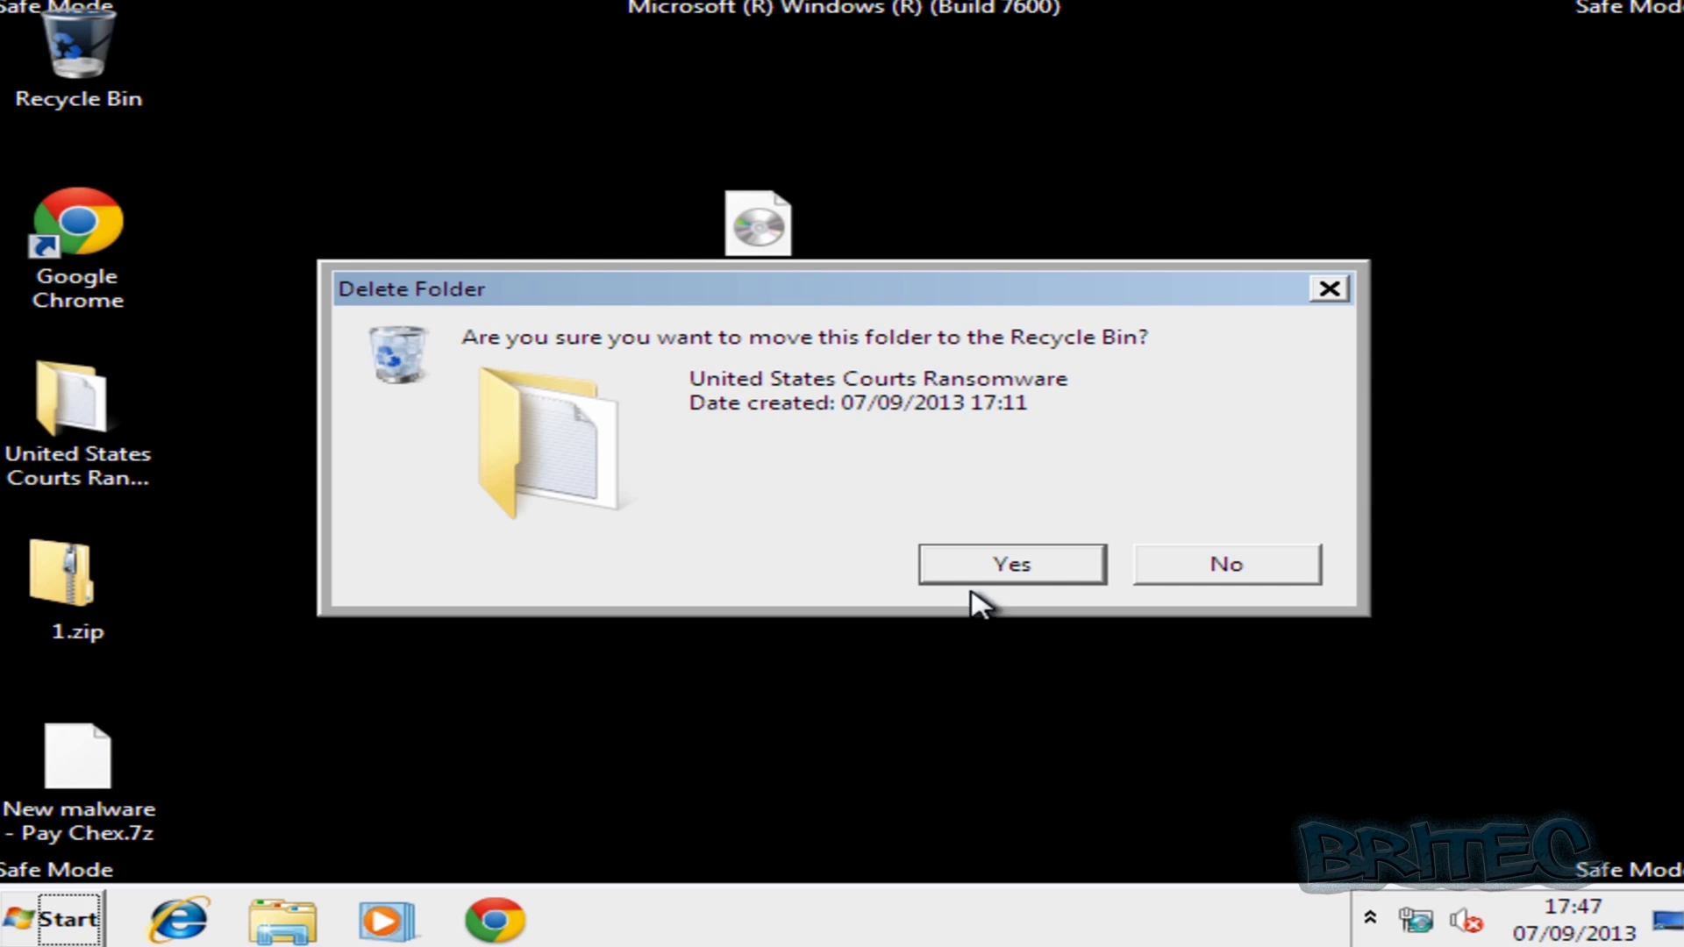
left_click(984, 561)
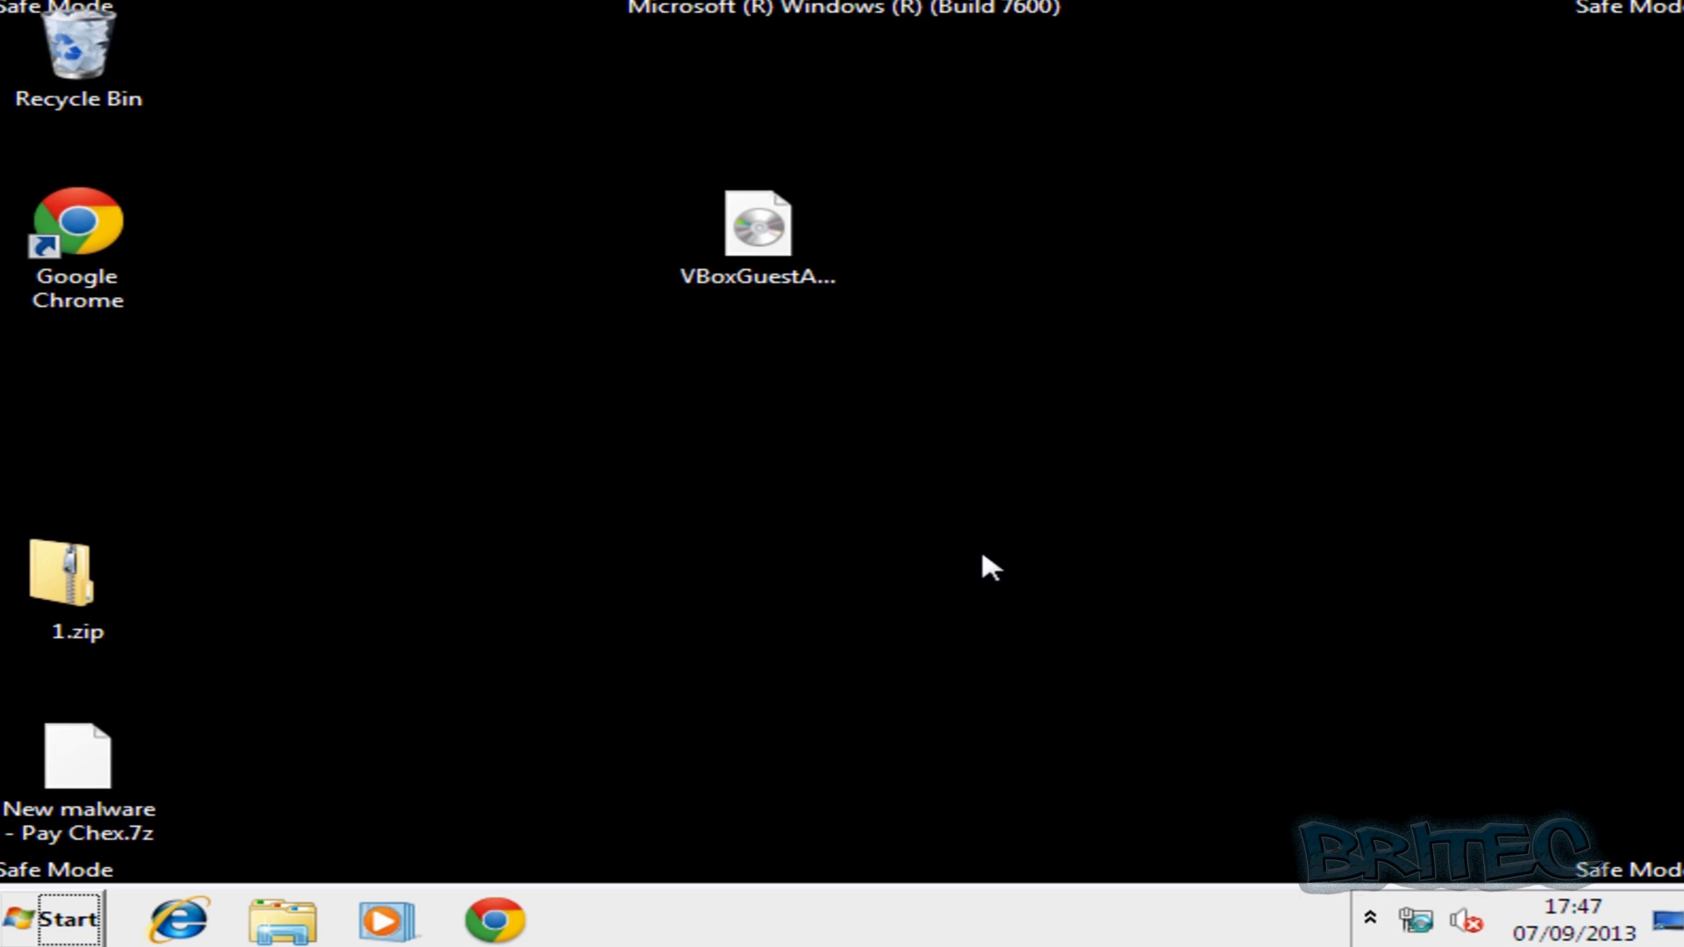
left_click(48, 923)
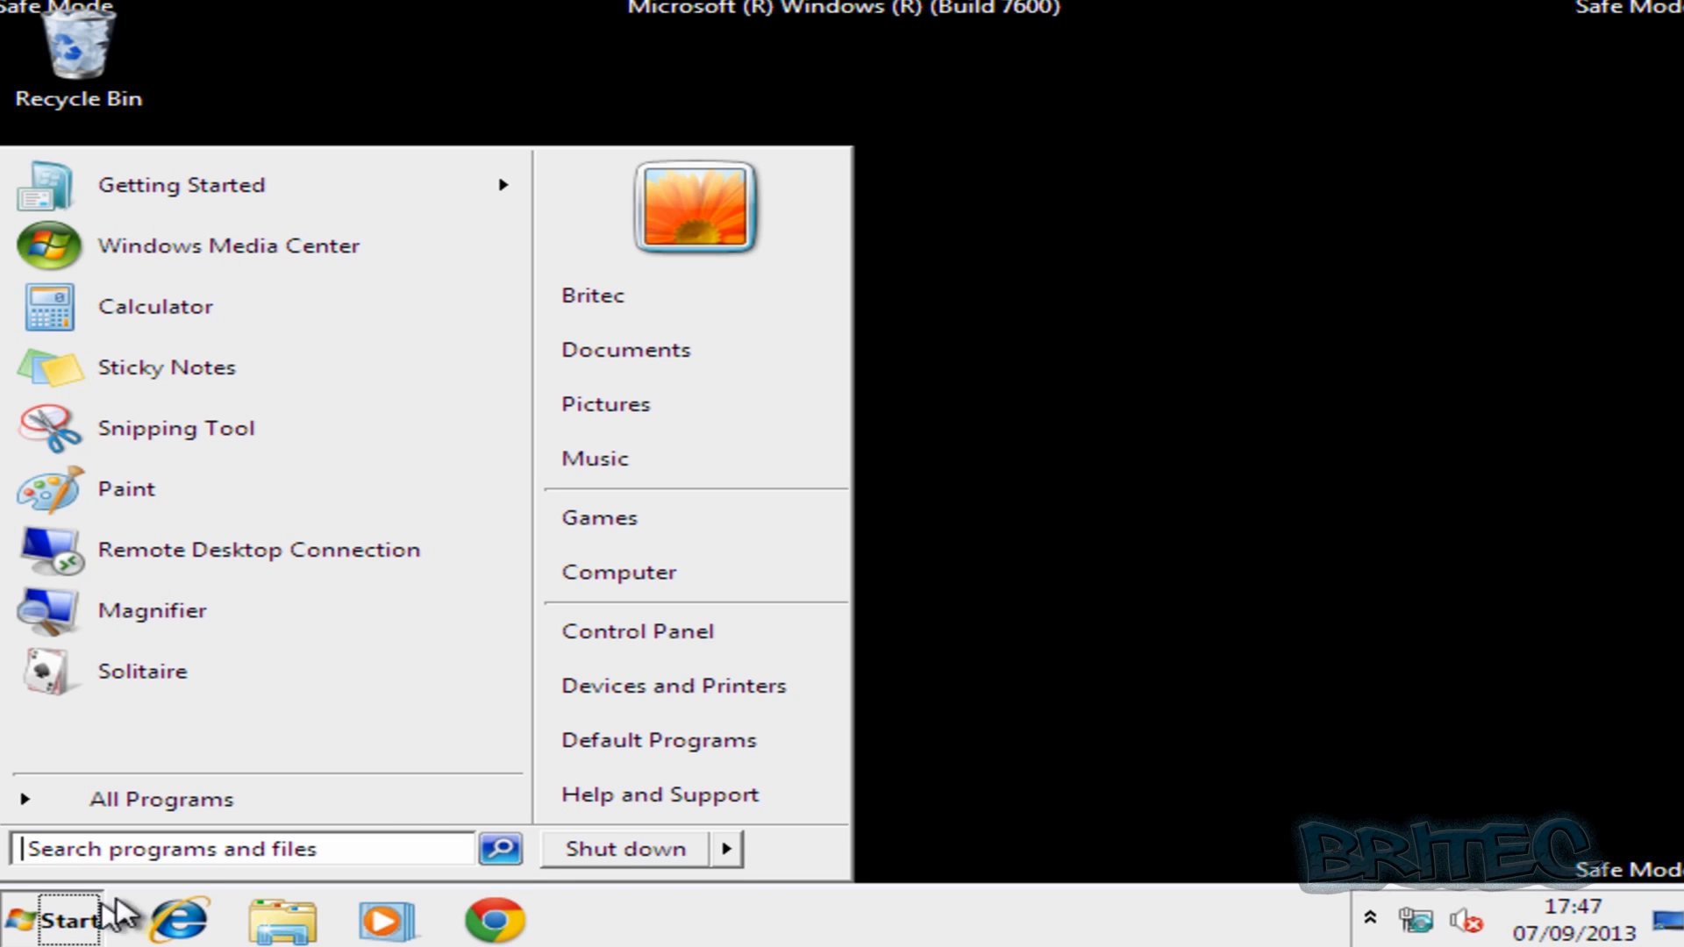
Step: Browse through Computer > Local Disk (C:) > Users into the Britec user folder
left_click(680, 577)
double_click(504, 230)
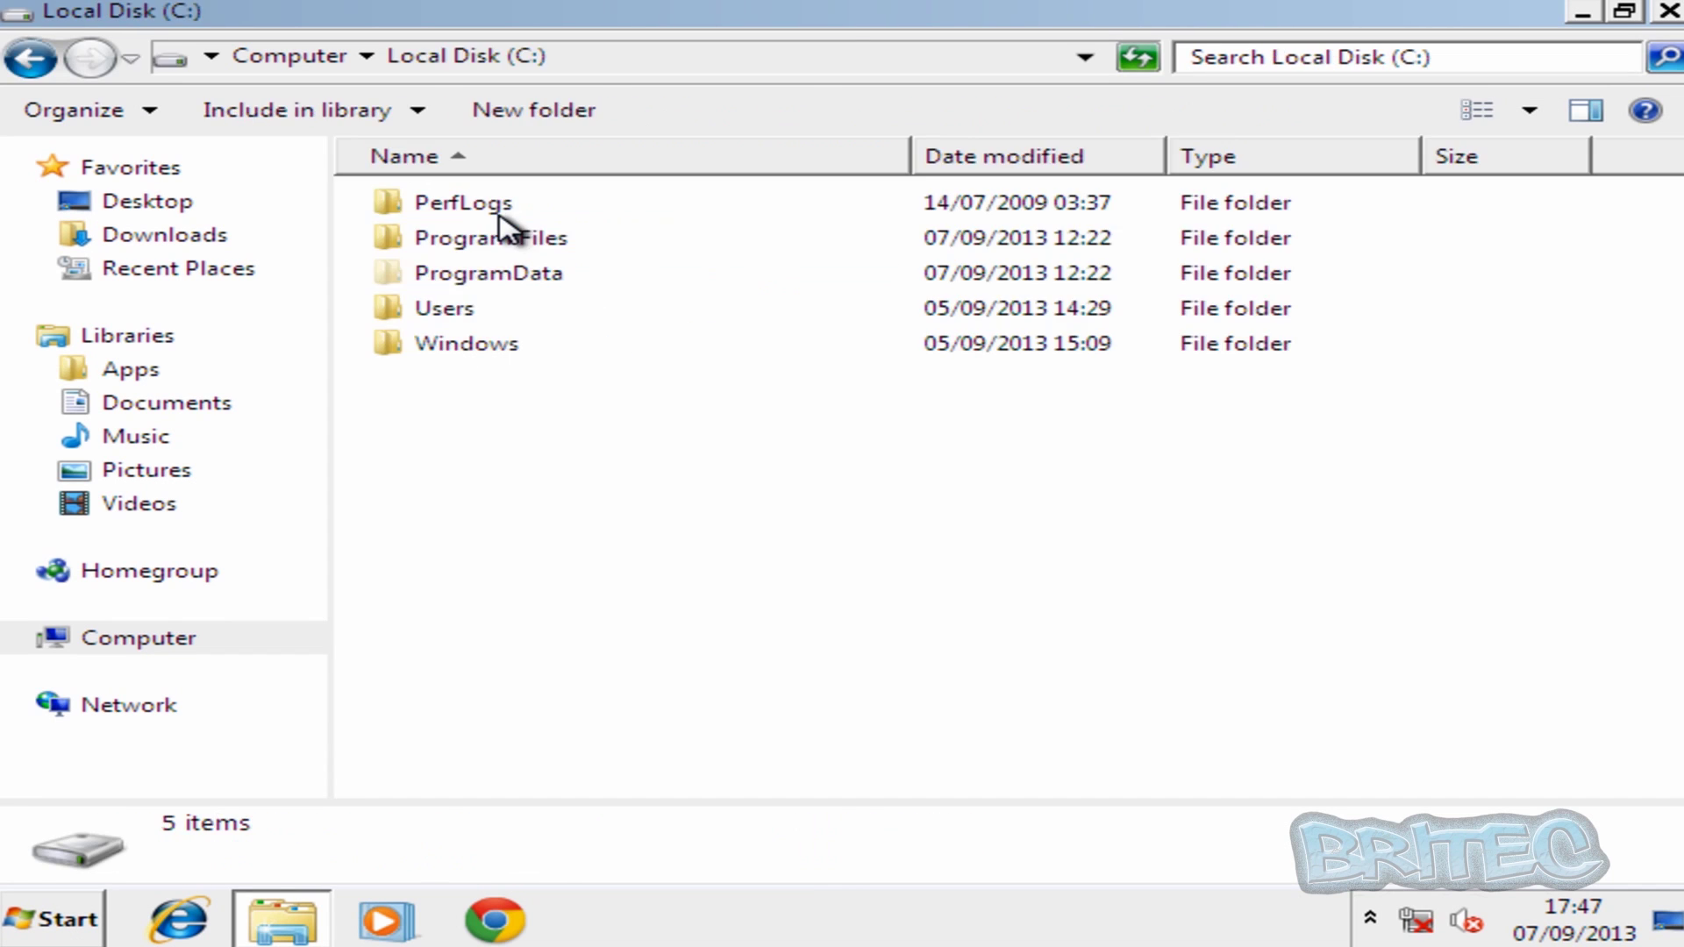
left_click(441, 320)
double_click(440, 320)
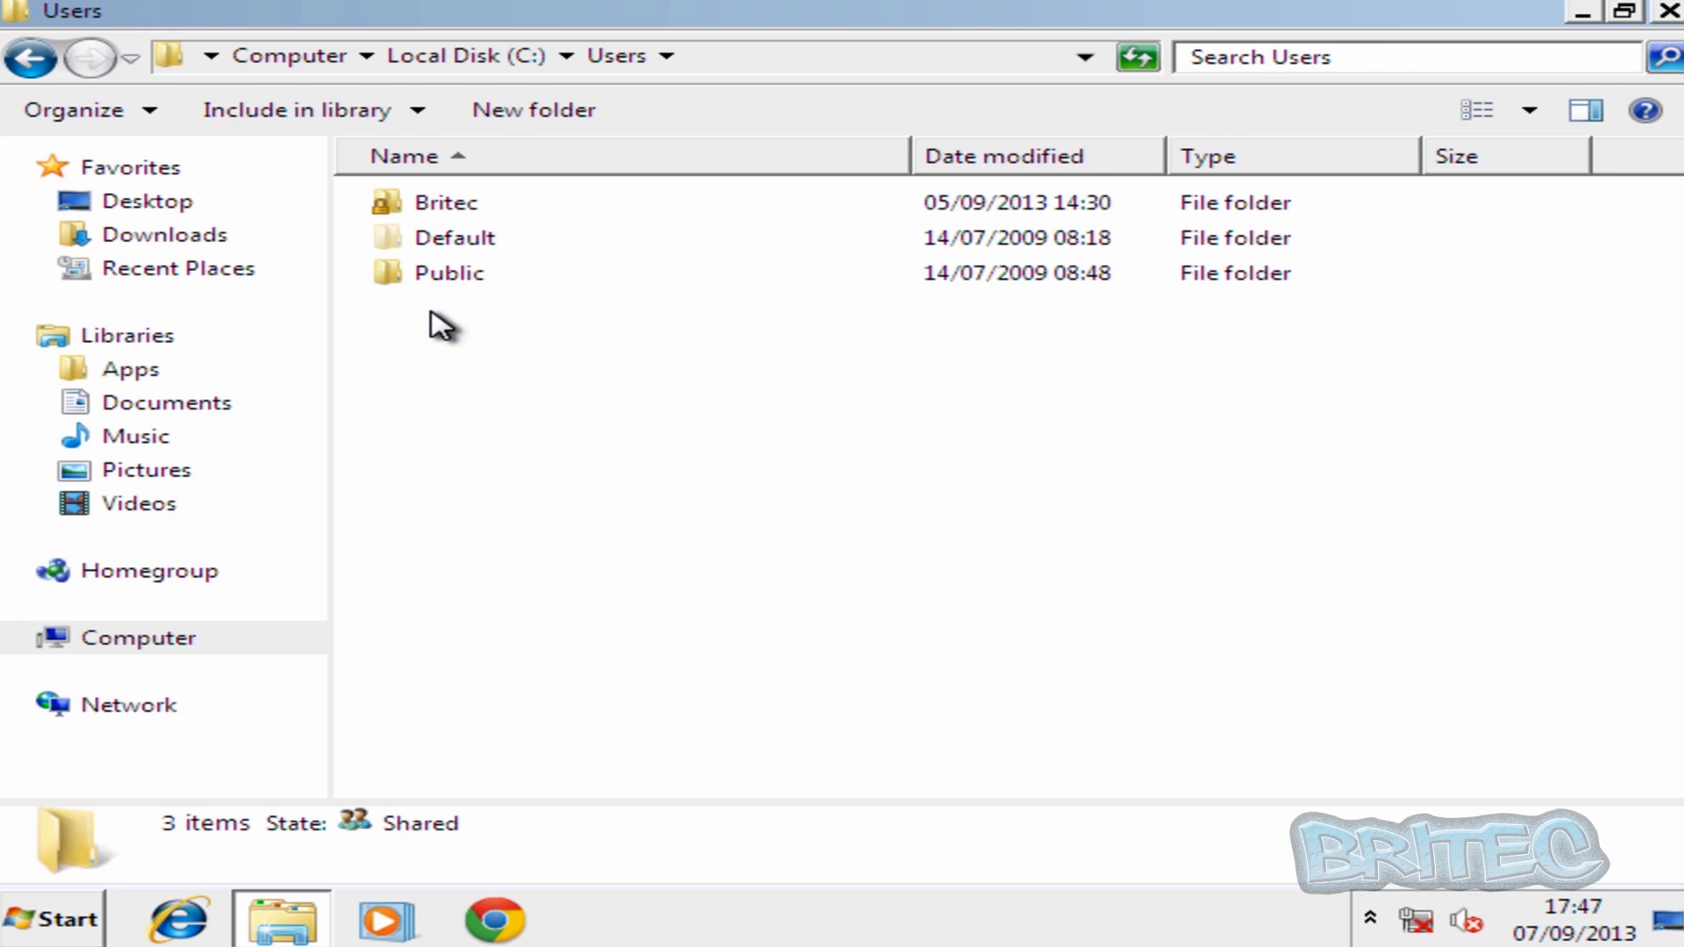
double_click(451, 207)
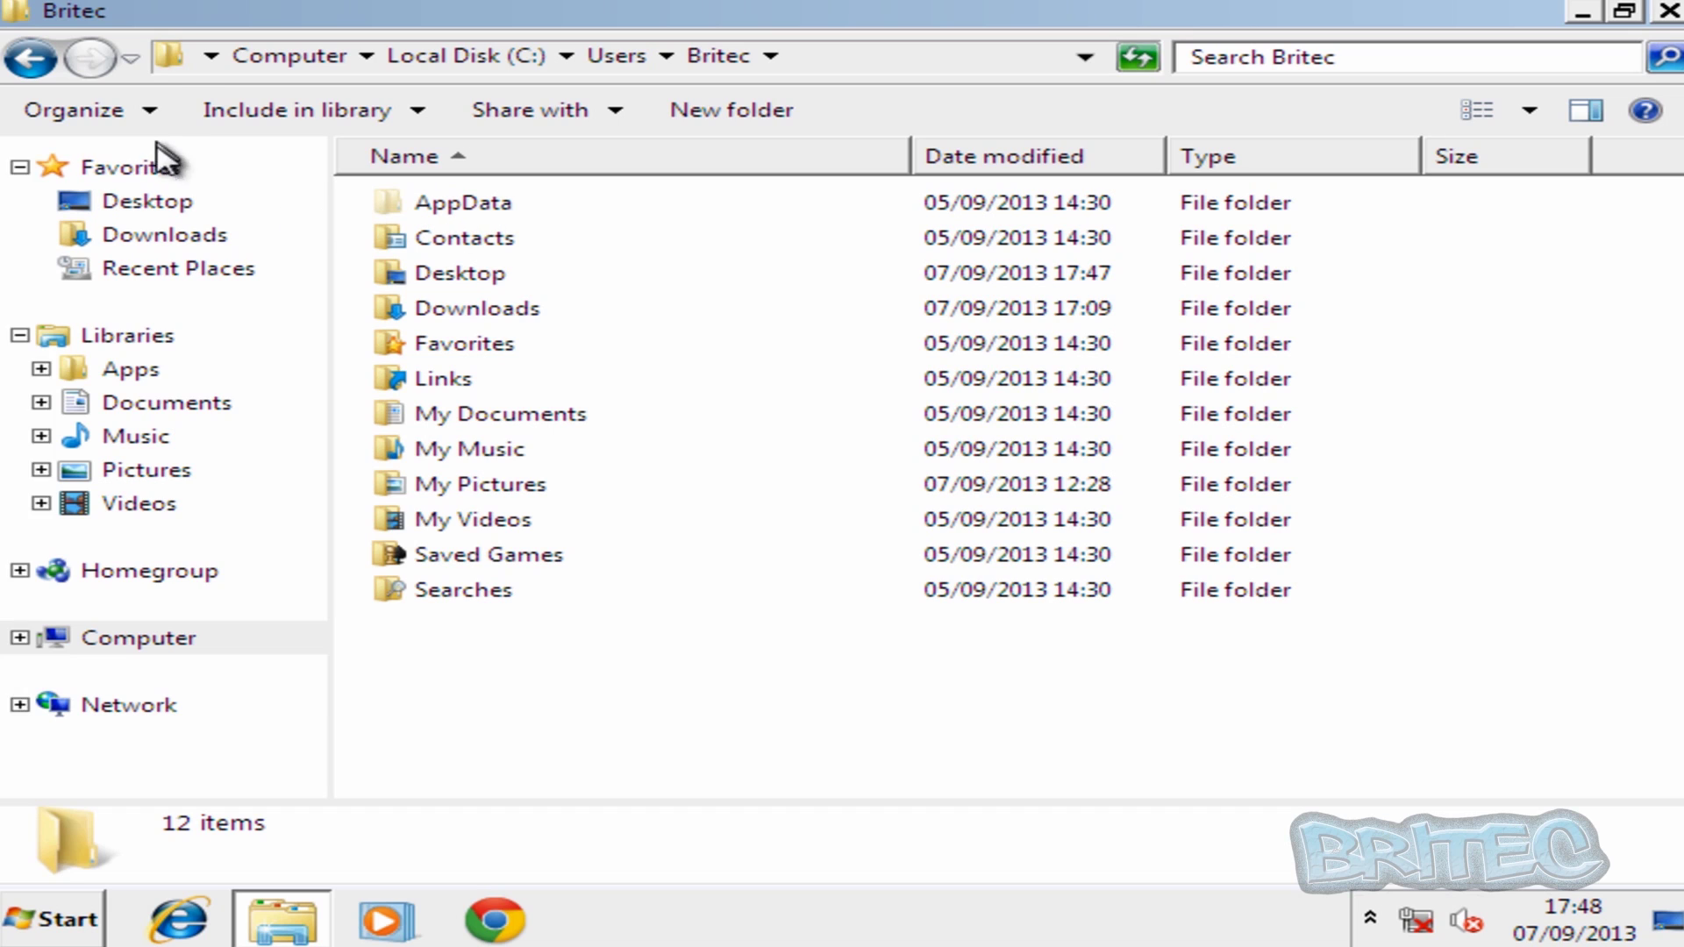
left_click(140, 111)
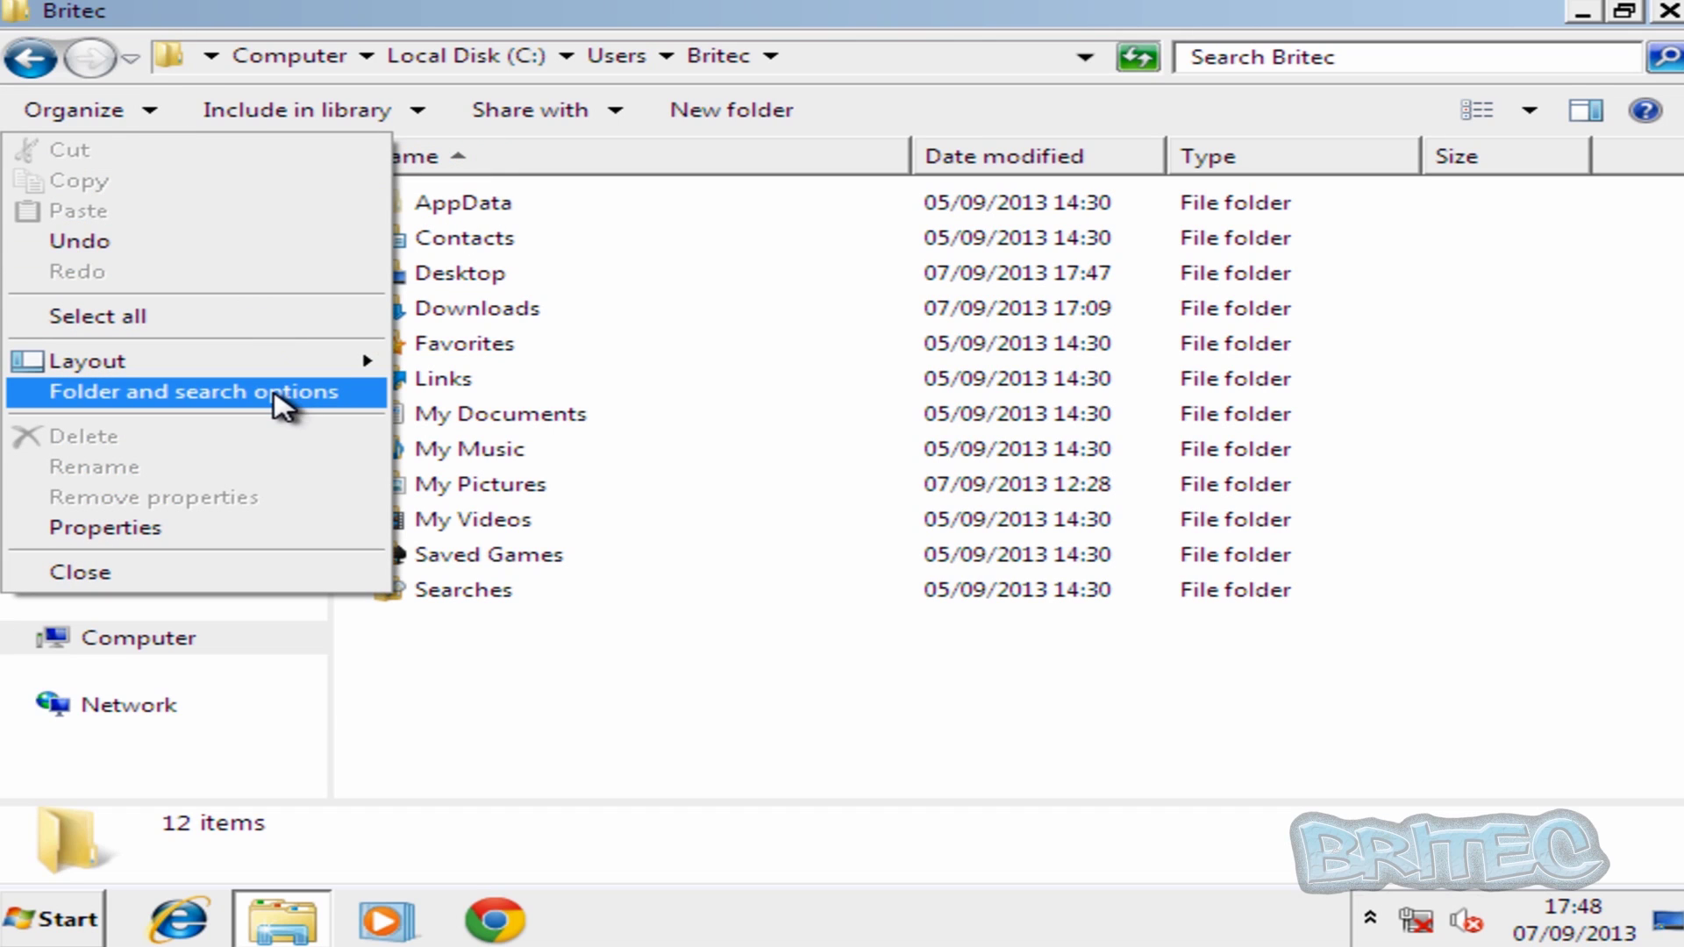
Step: In Folder Options, show hidden files, folders and drives and stop hiding known file extensions
left_click(277, 397)
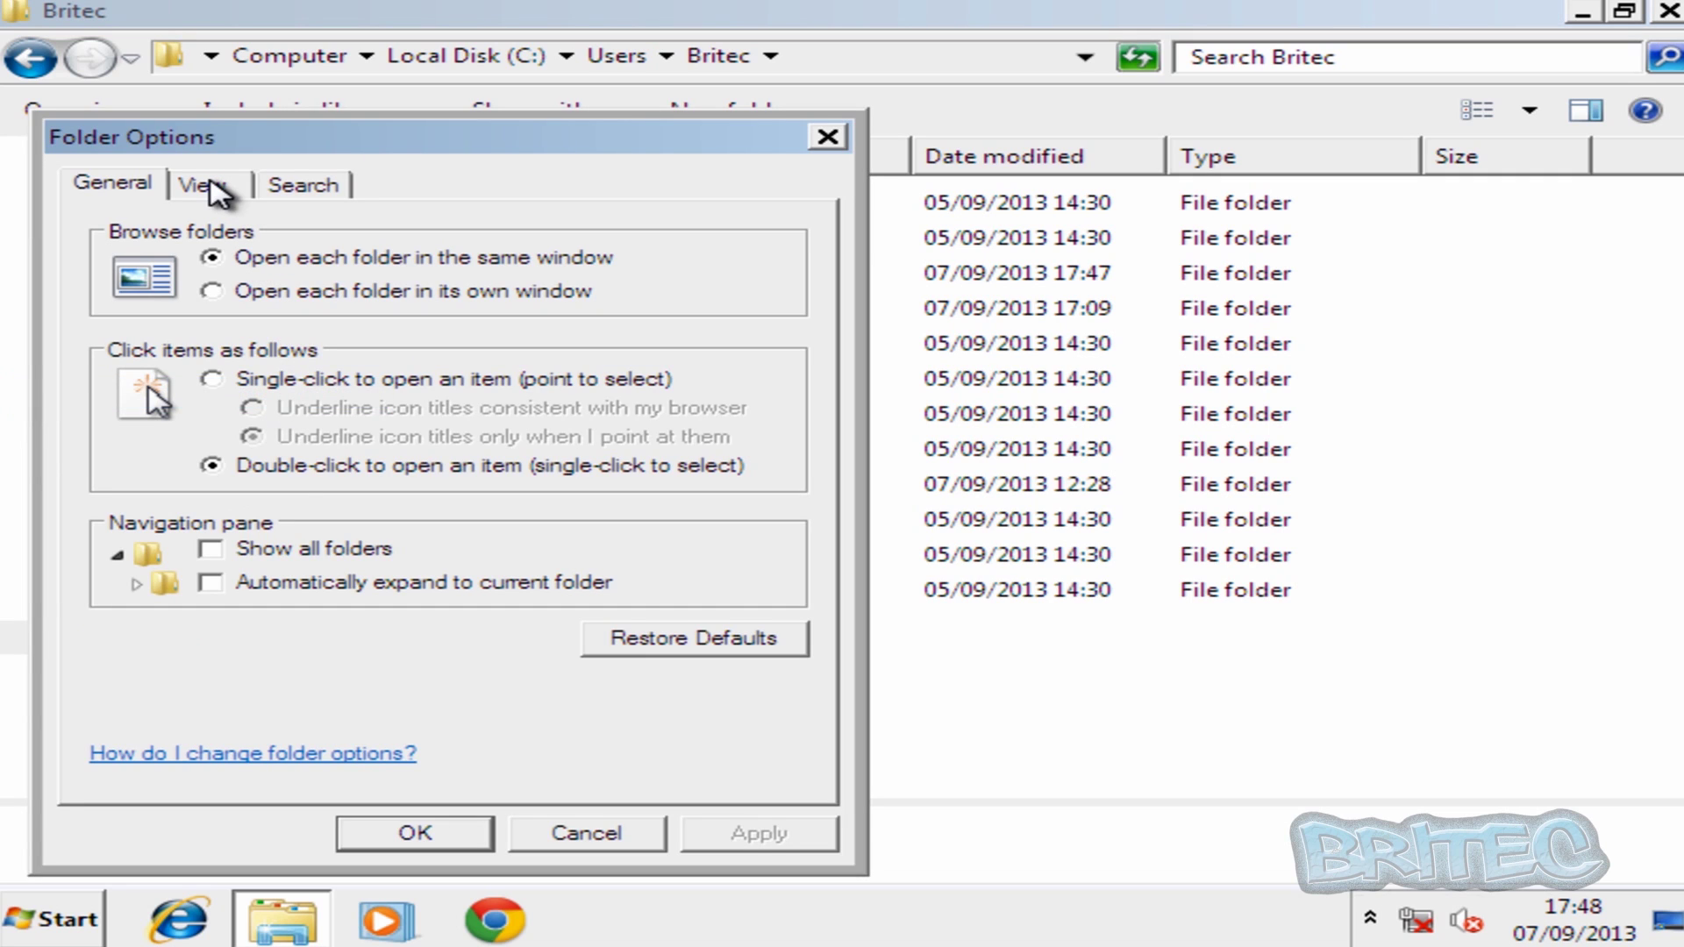
left_click(211, 184)
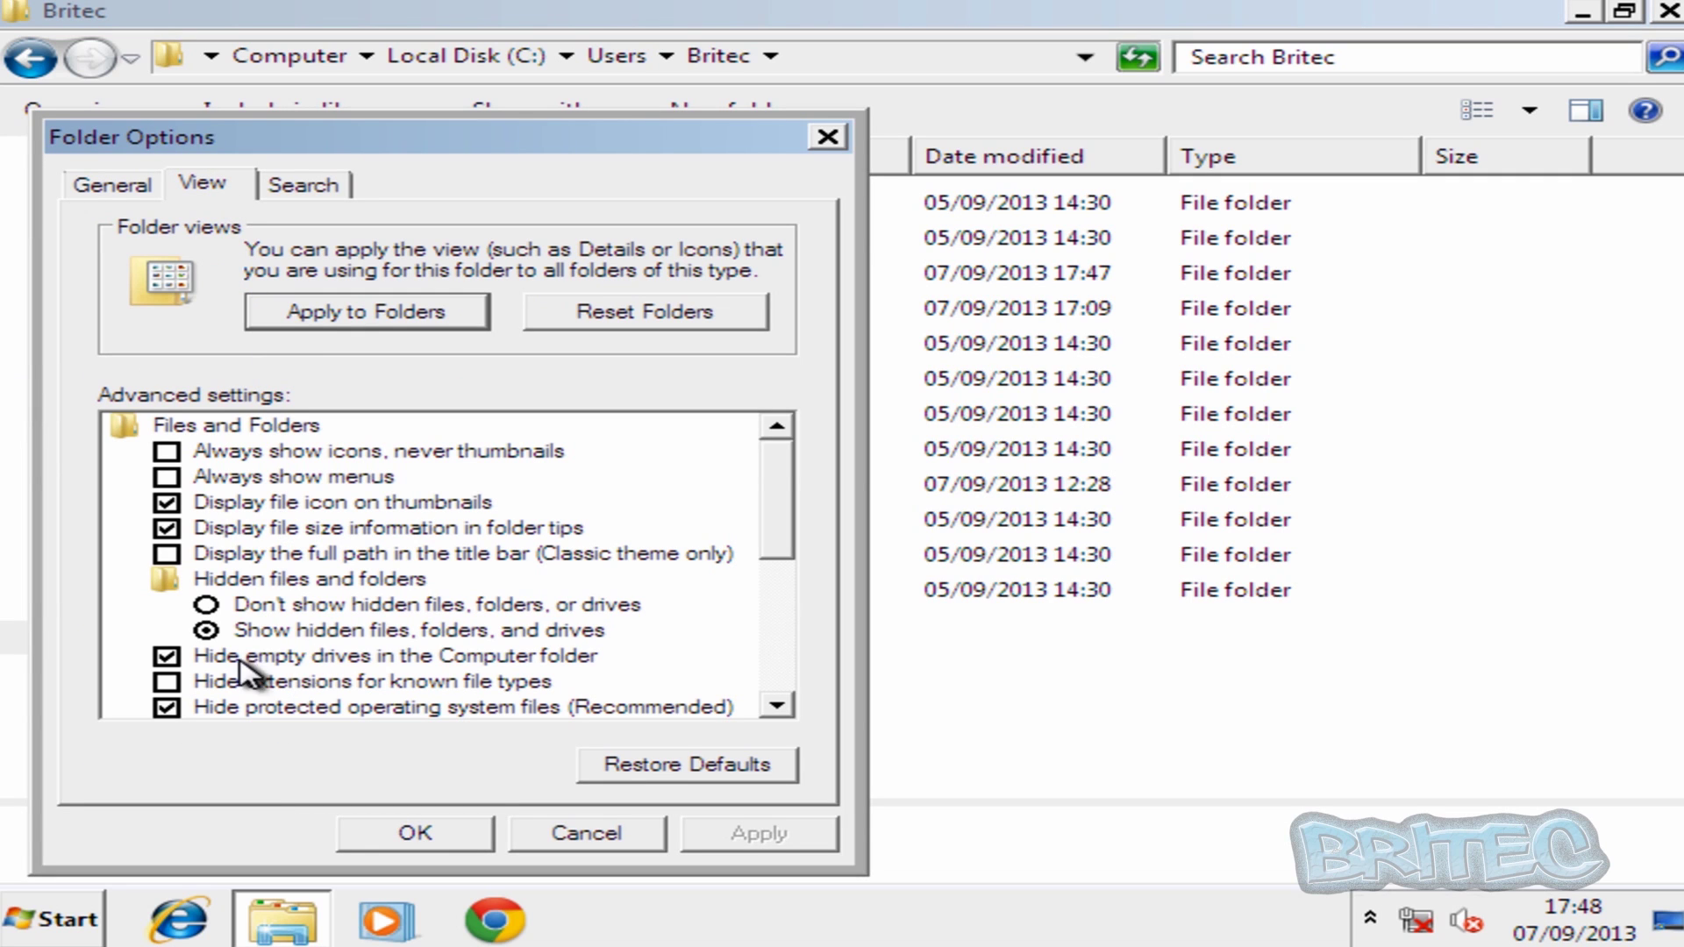
left_click(206, 605)
left_click(167, 681)
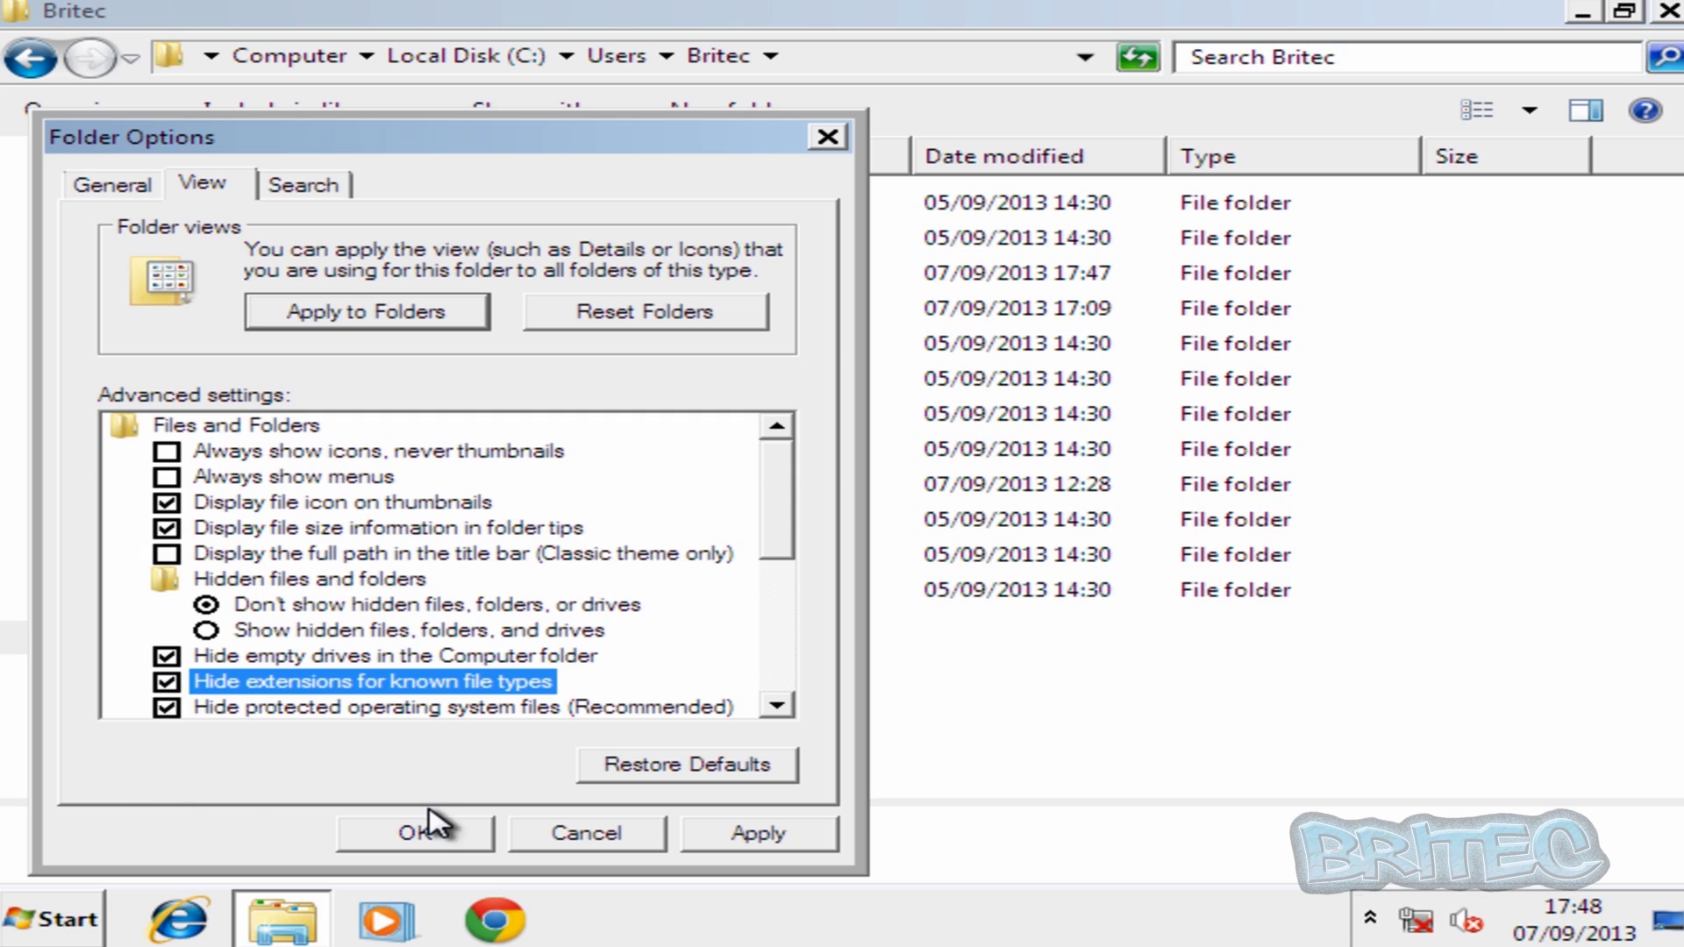
left_click(207, 630)
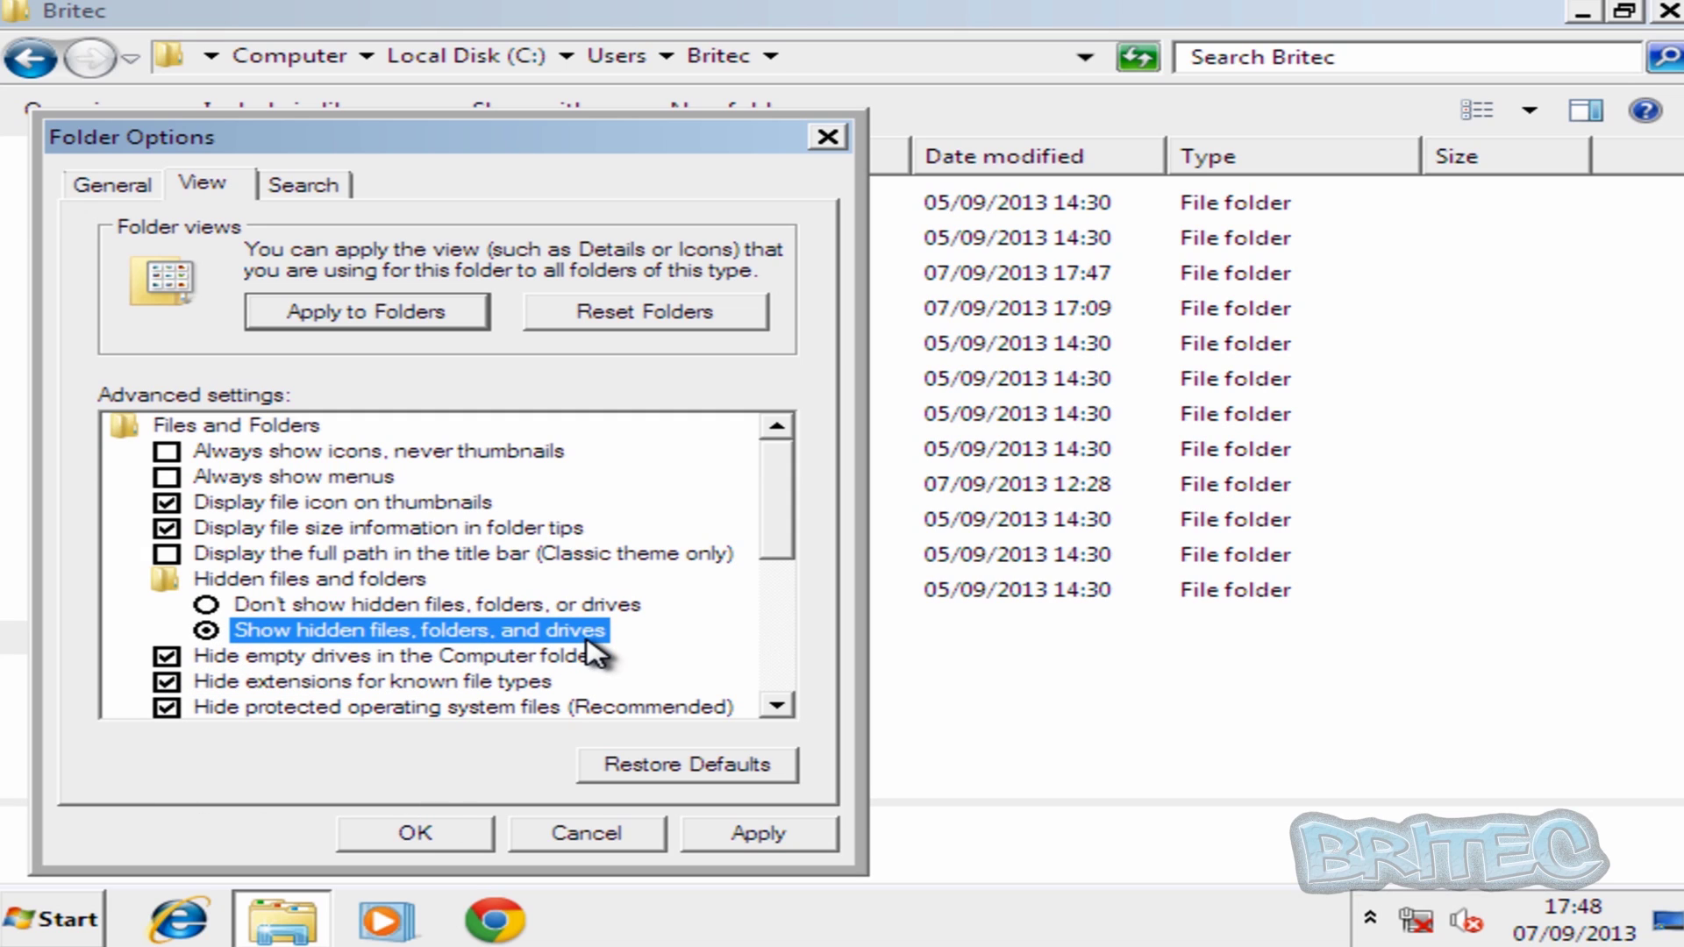
left_click(166, 683)
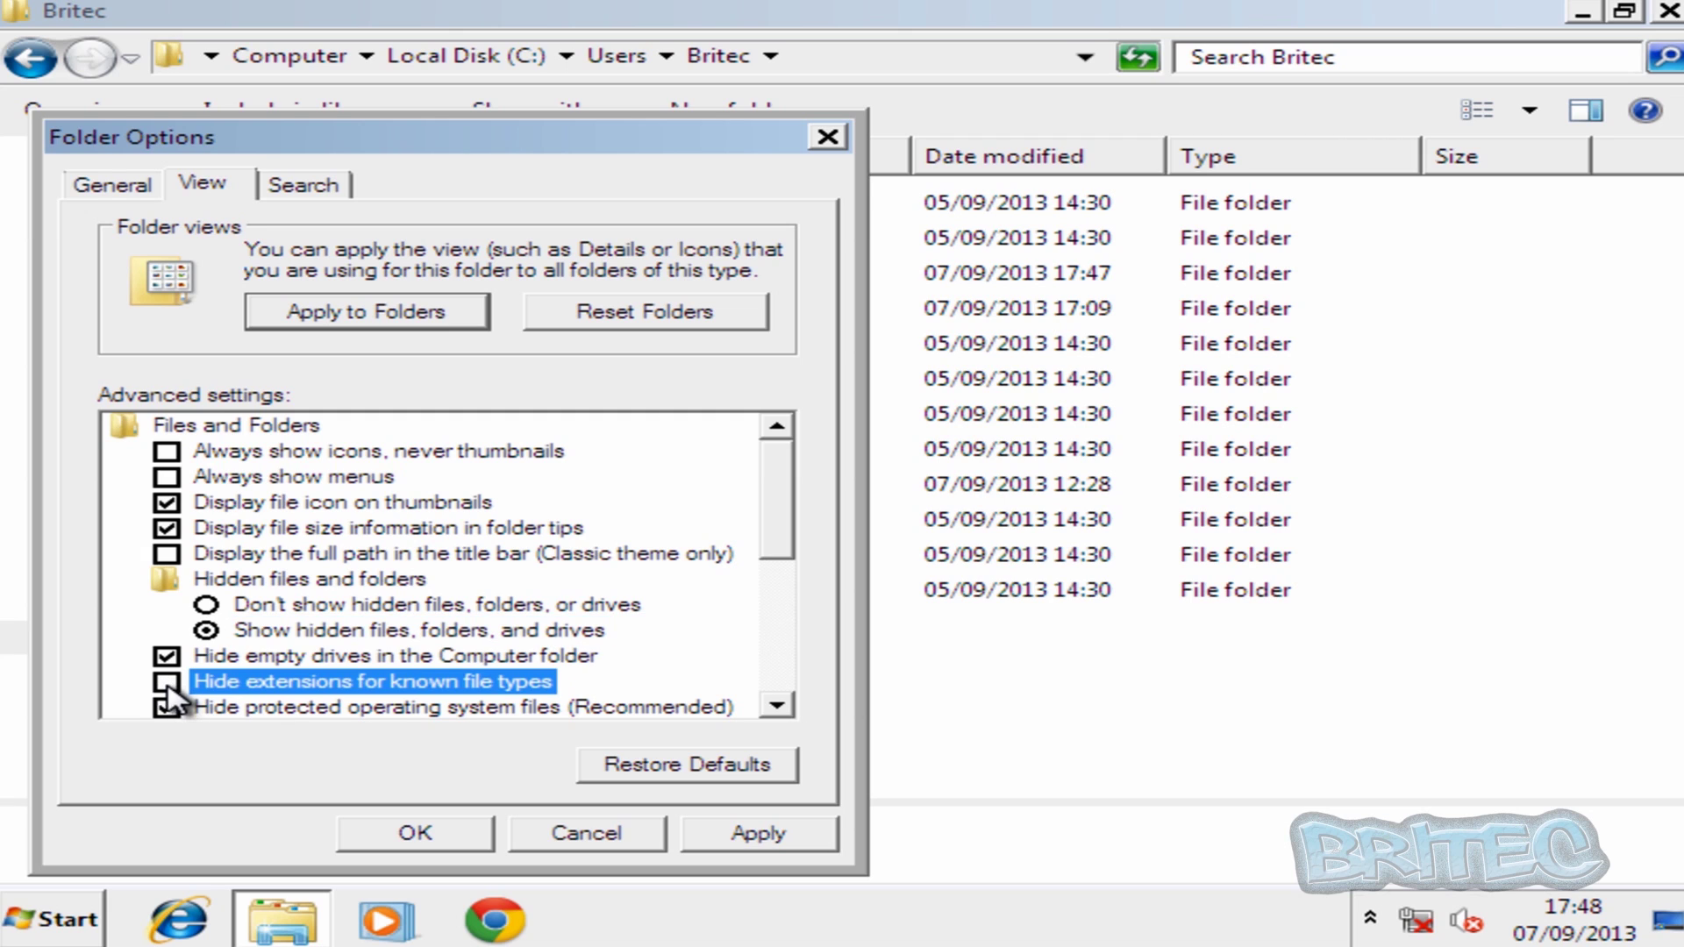
left_click(760, 835)
left_click(425, 834)
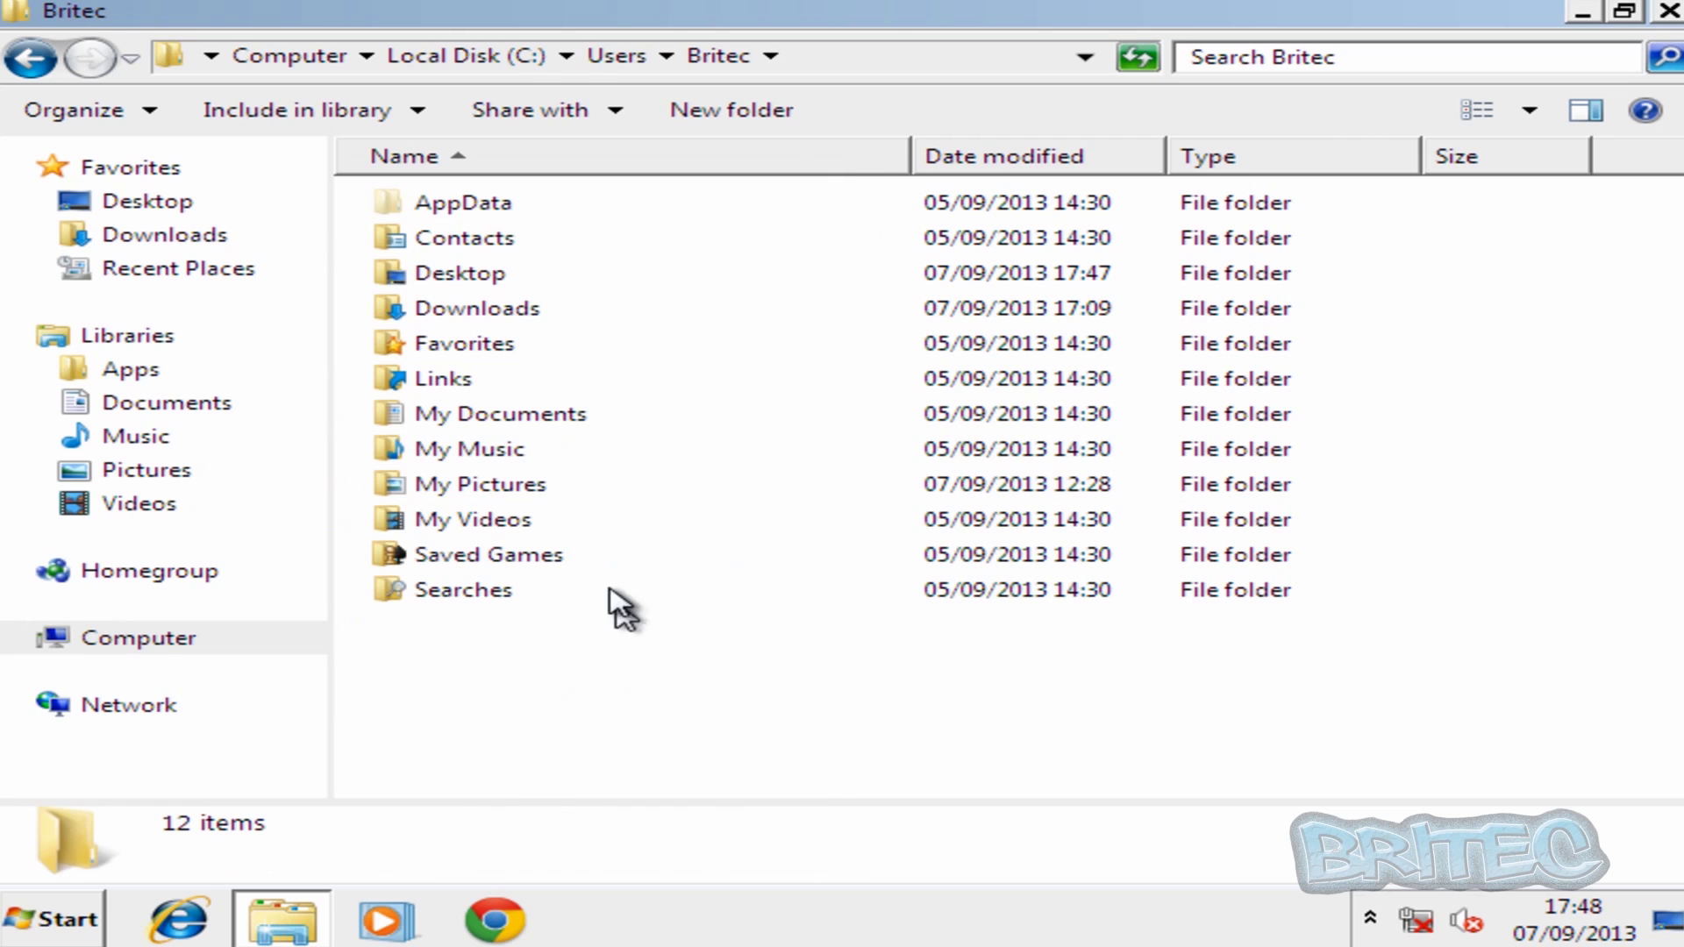
double_click(441, 206)
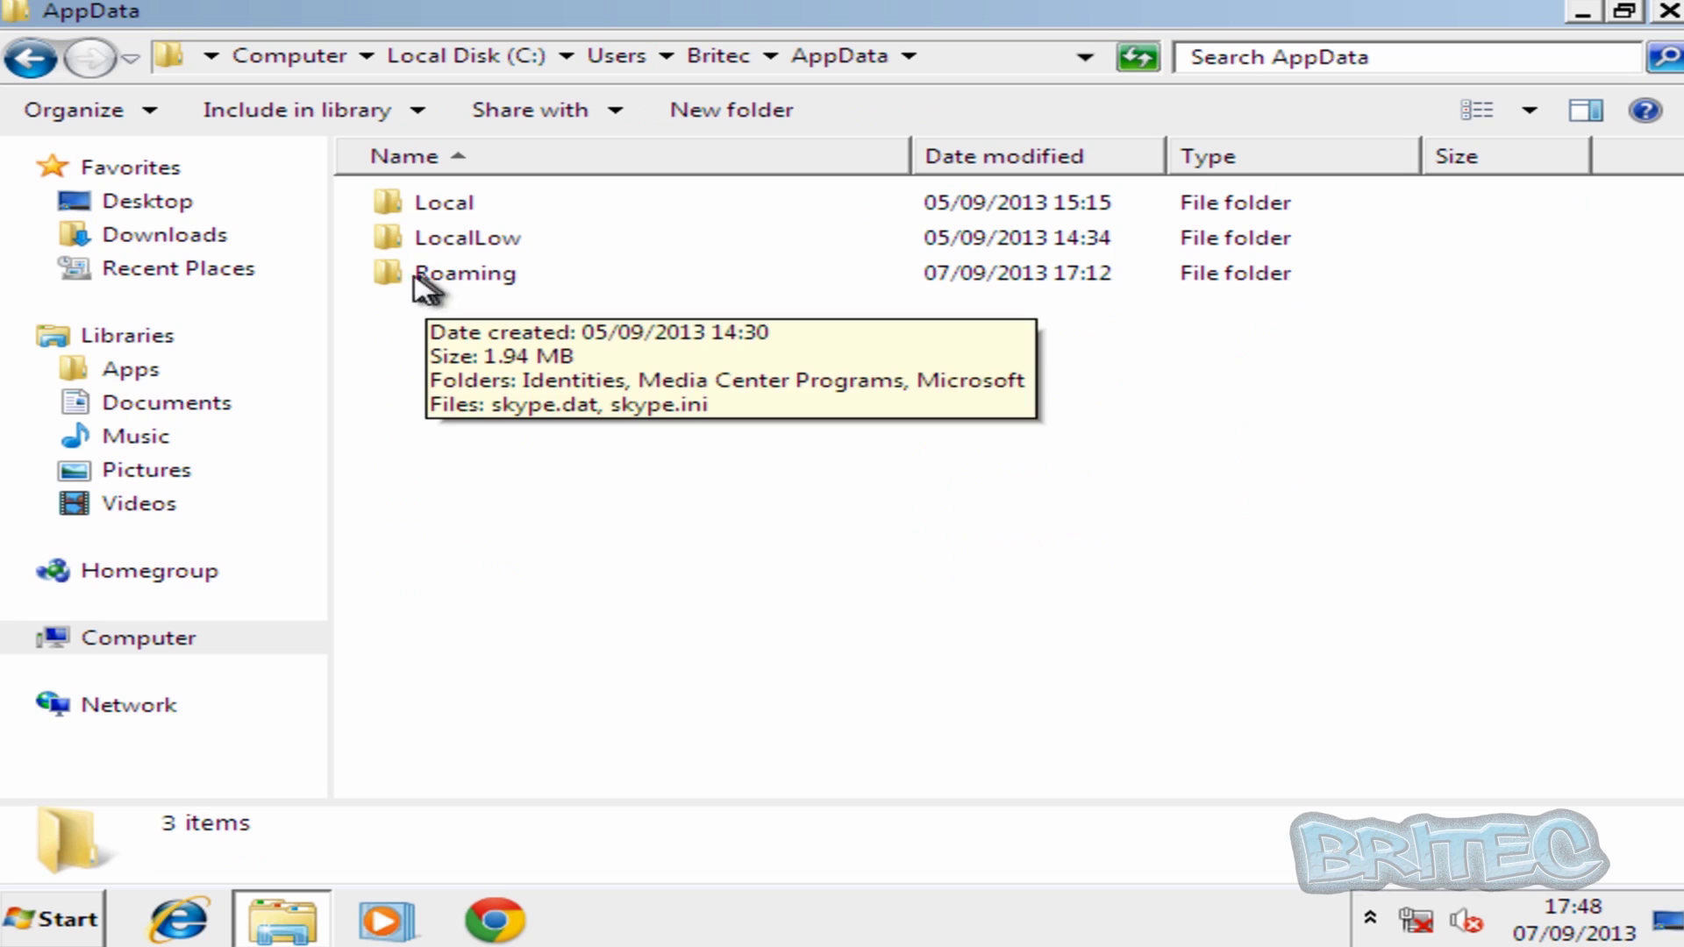
Step: Open AppData\Roaming and delete skype.dat and skype.ini
left_click(452, 279)
double_click(451, 279)
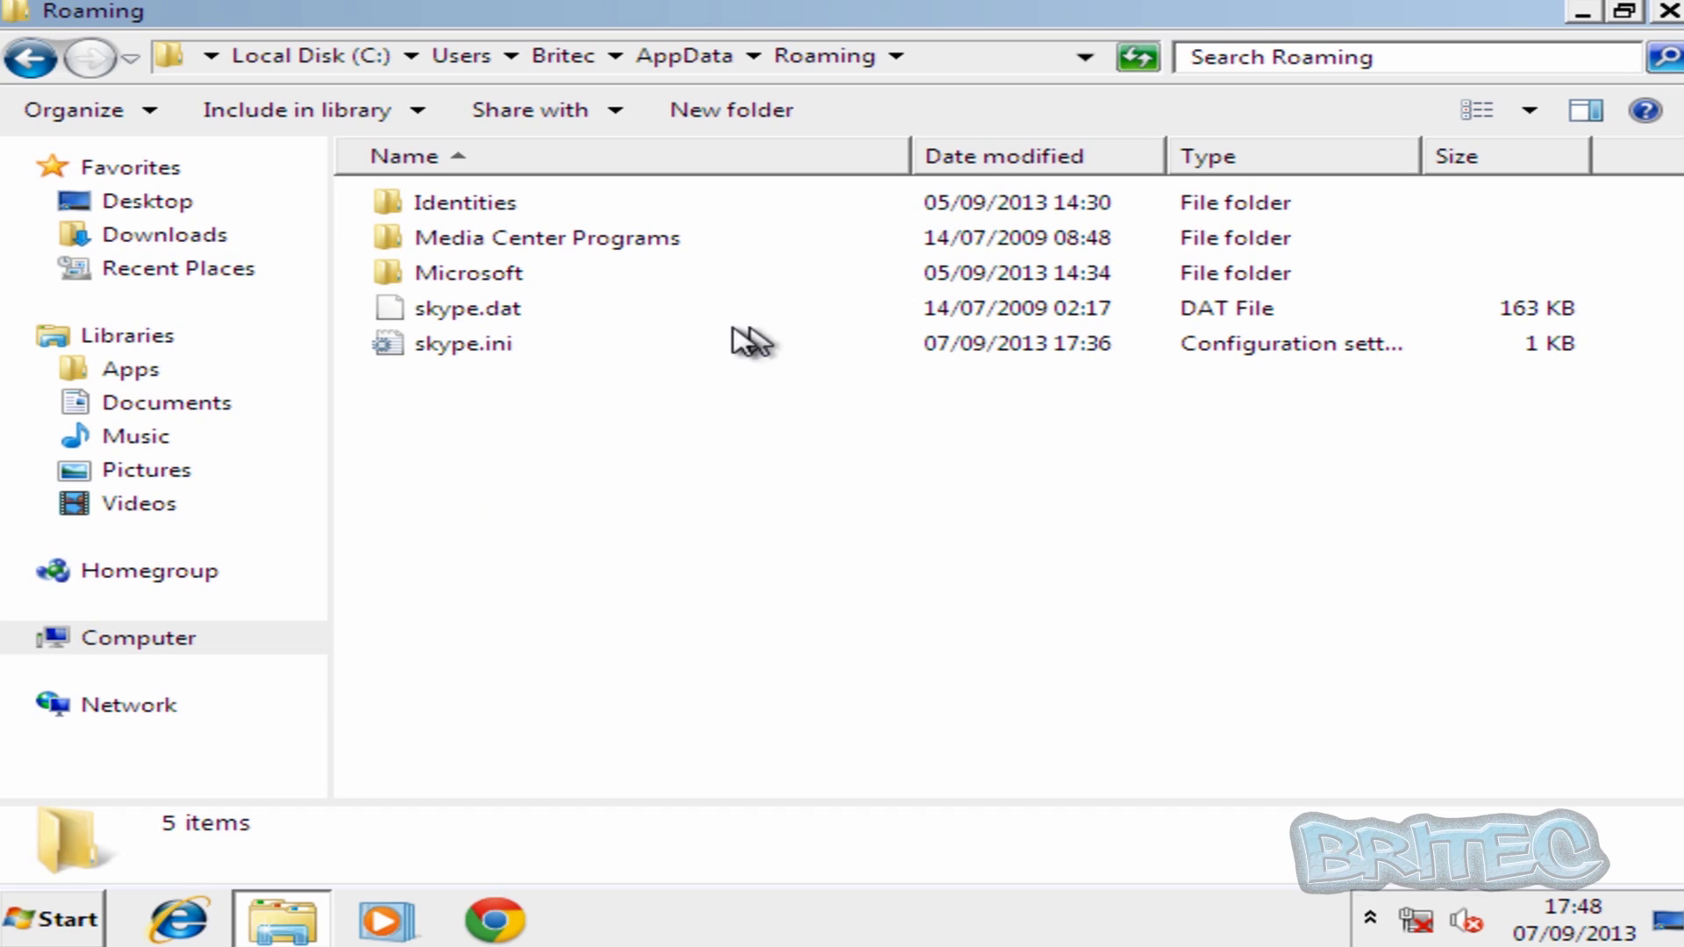
left_click(452, 351)
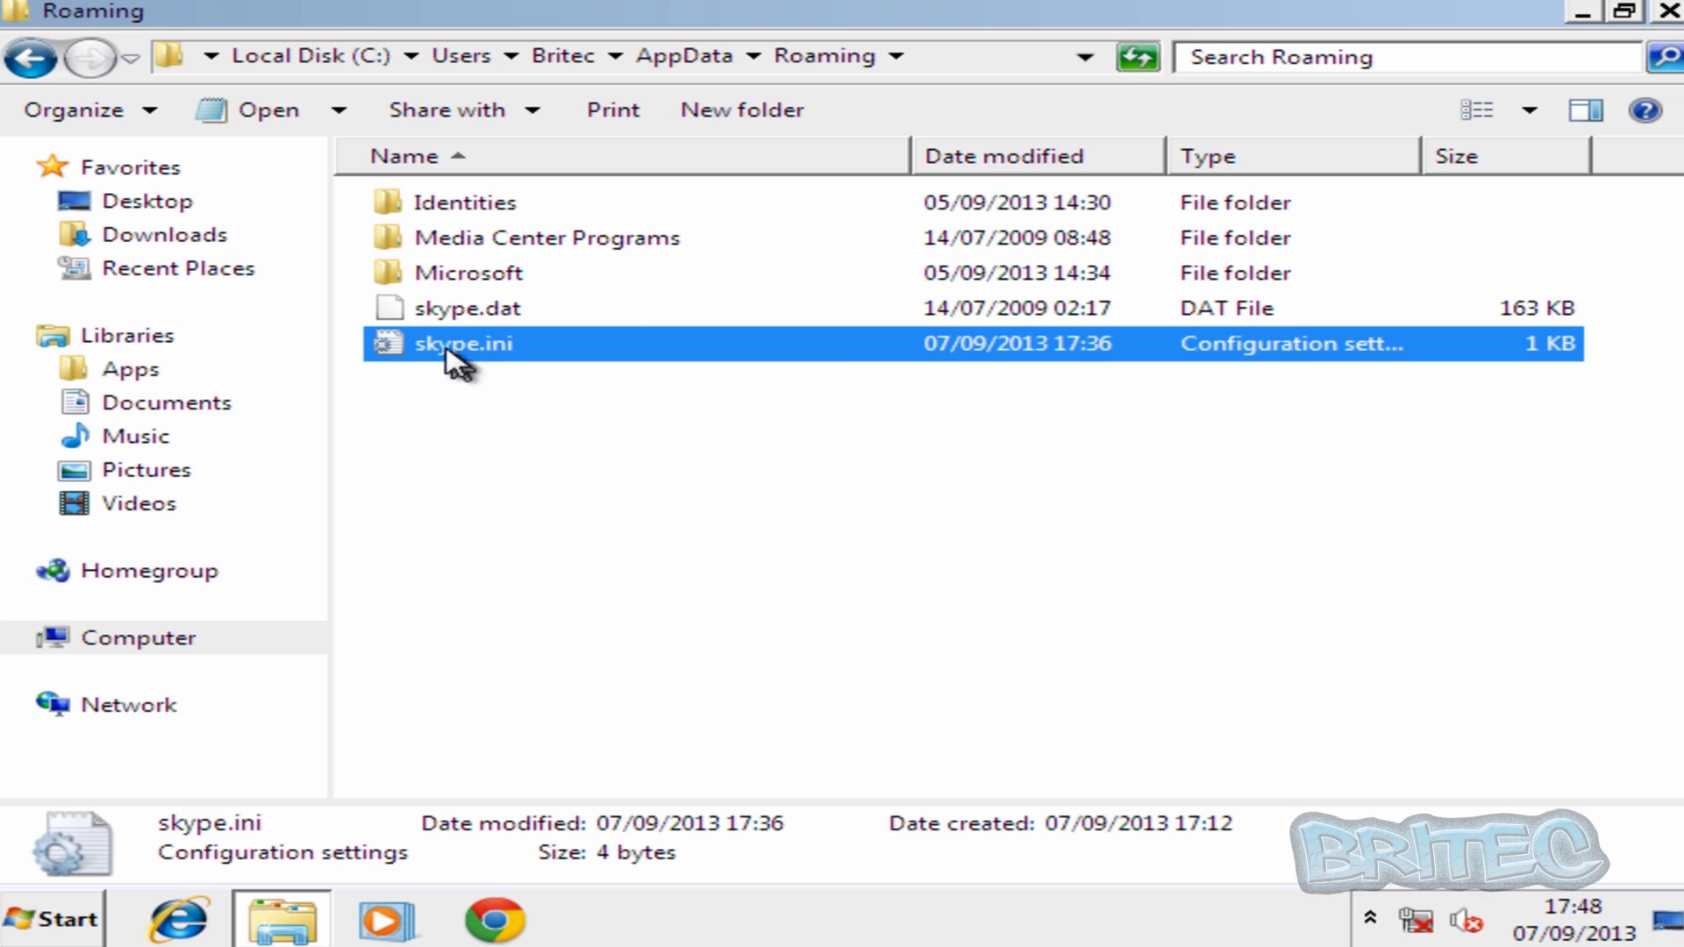
left_click(427, 318, "shift")
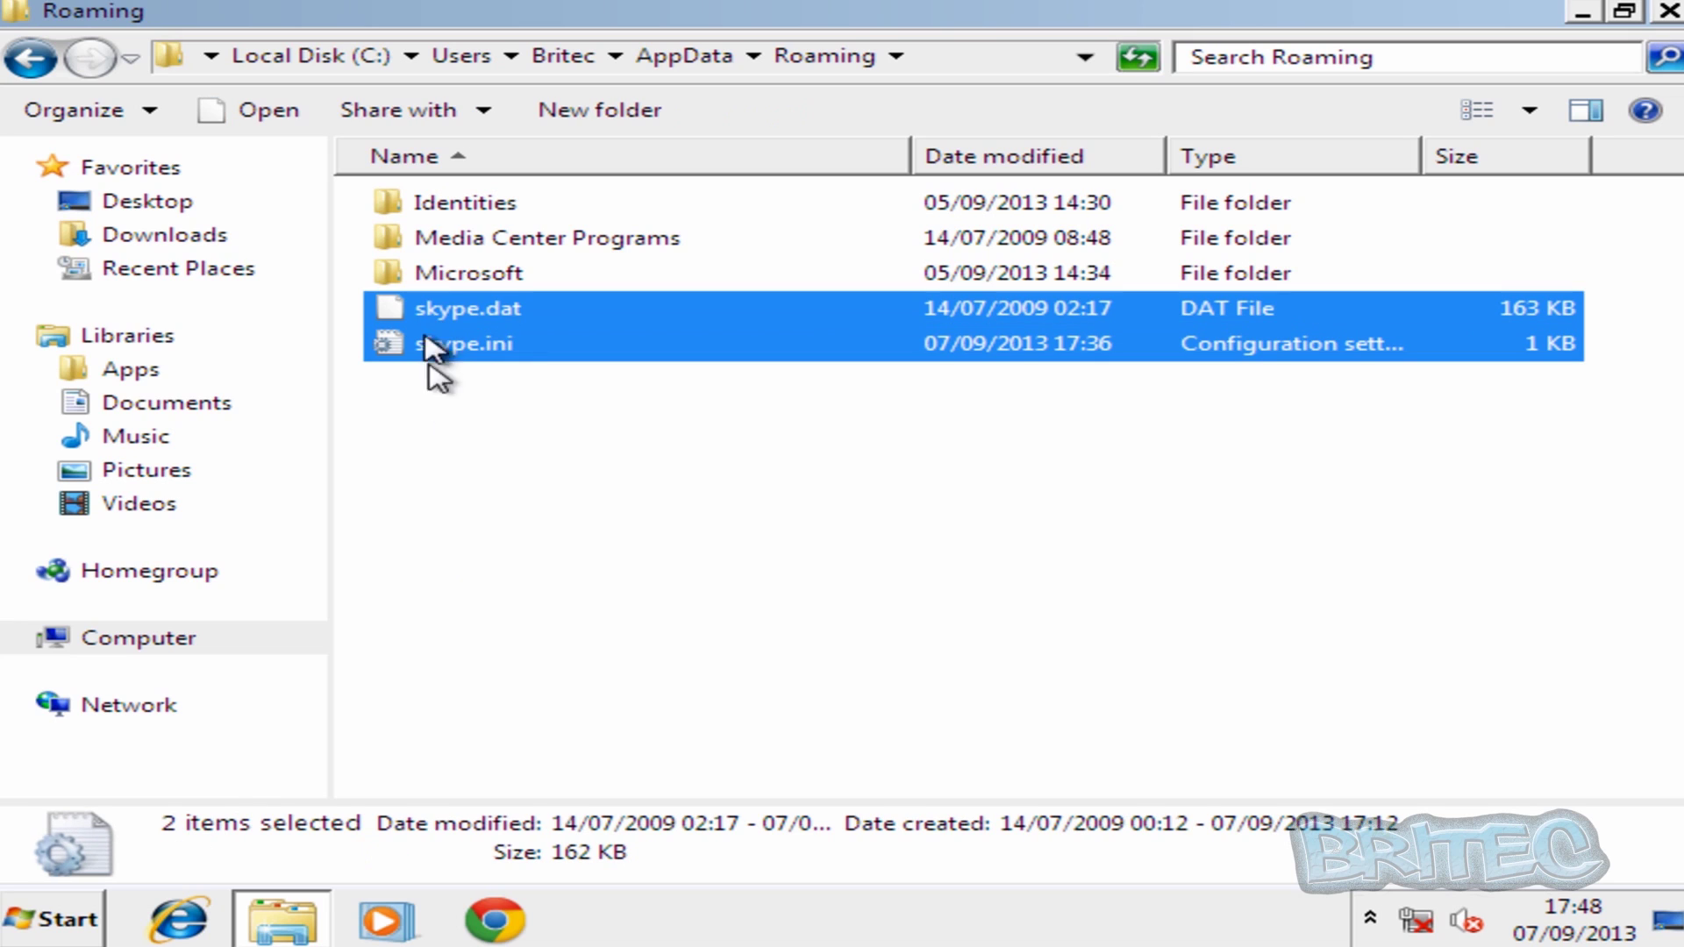
key("Delete")
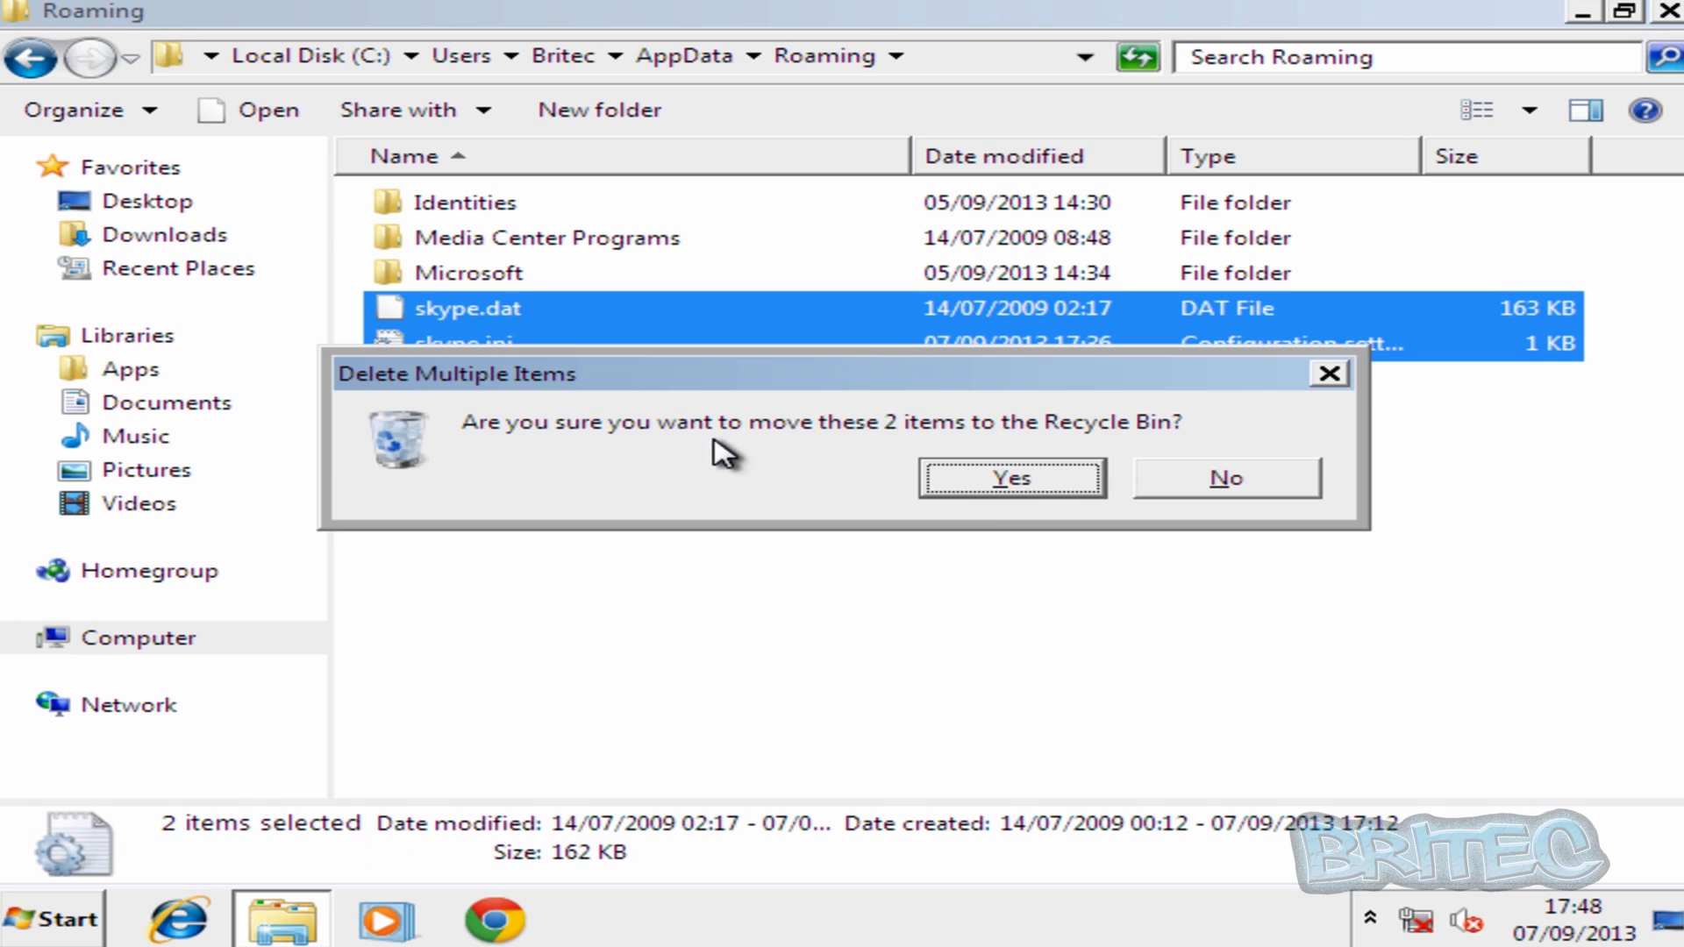
left_click(980, 482)
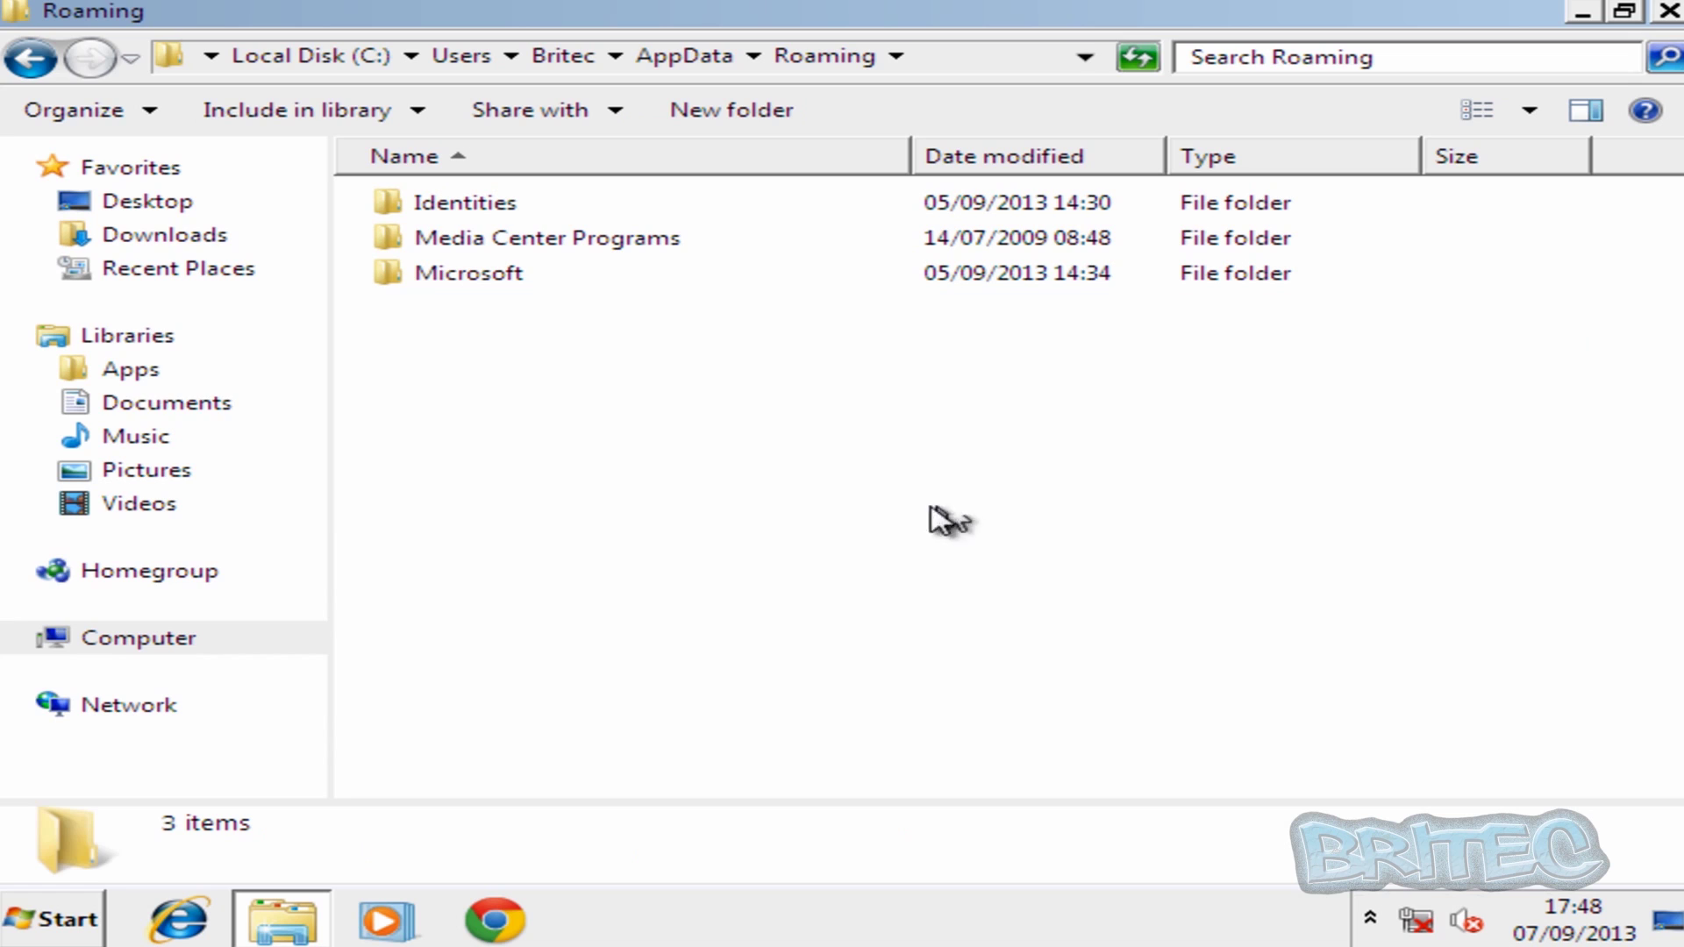
Step: Open AppData\Local\Temp and inspect its files (ewido.png, index.html, mcafee.png, ikarus.png, zonealarm.png)
left_click(26, 62)
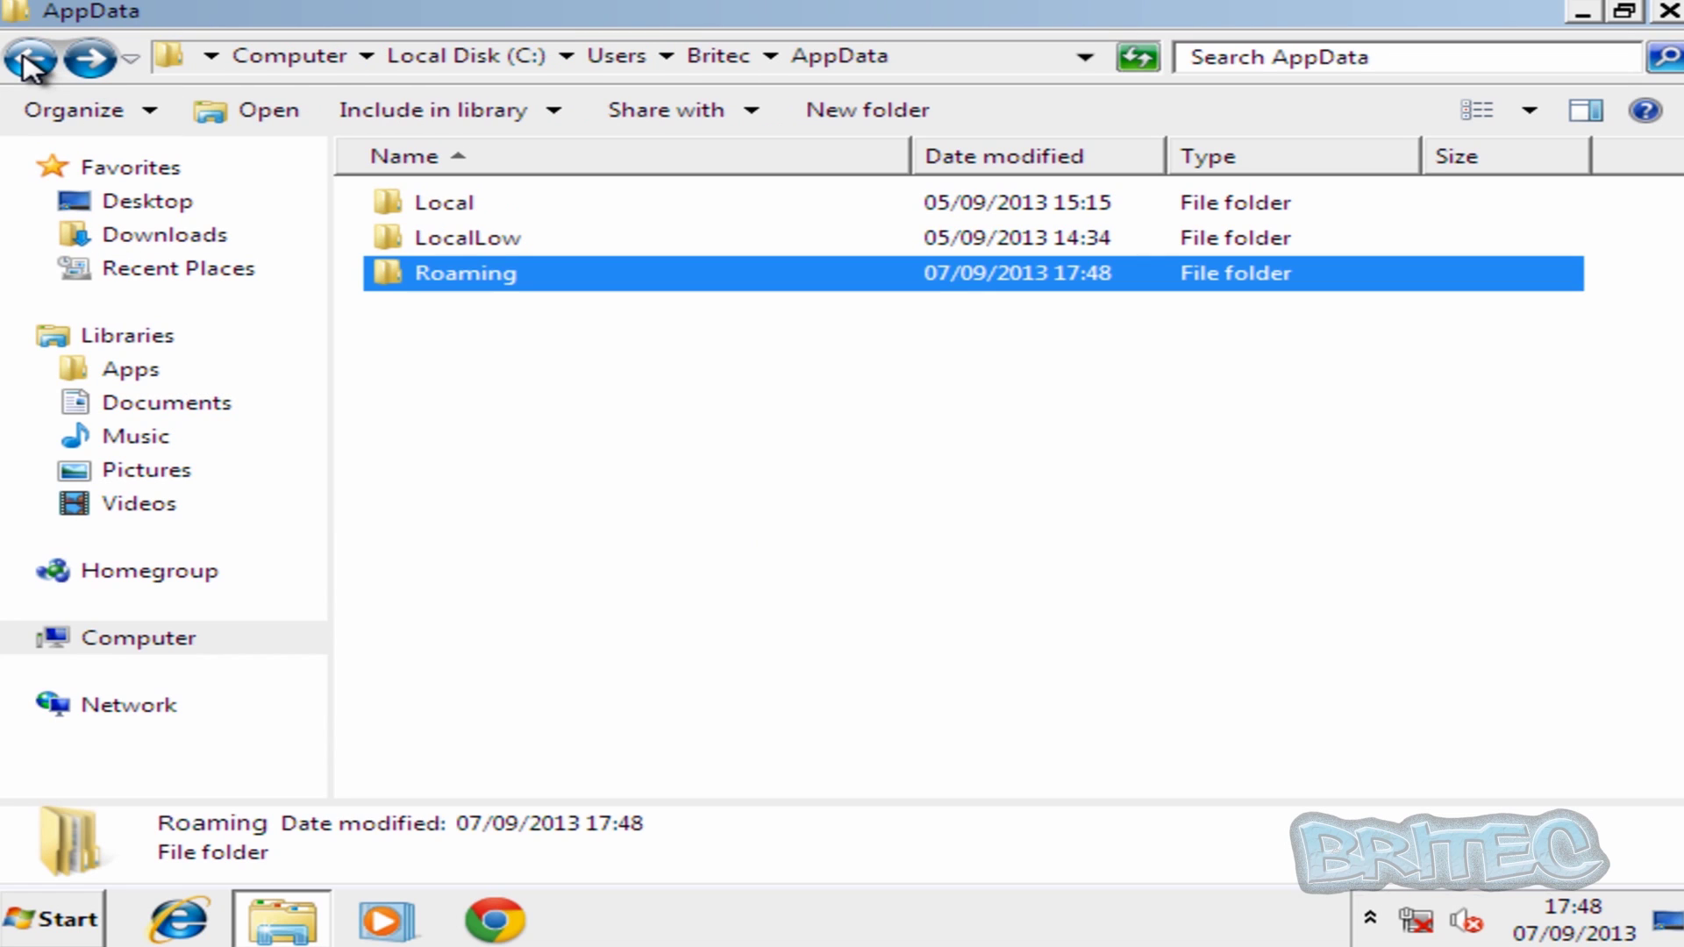
left_click(434, 213)
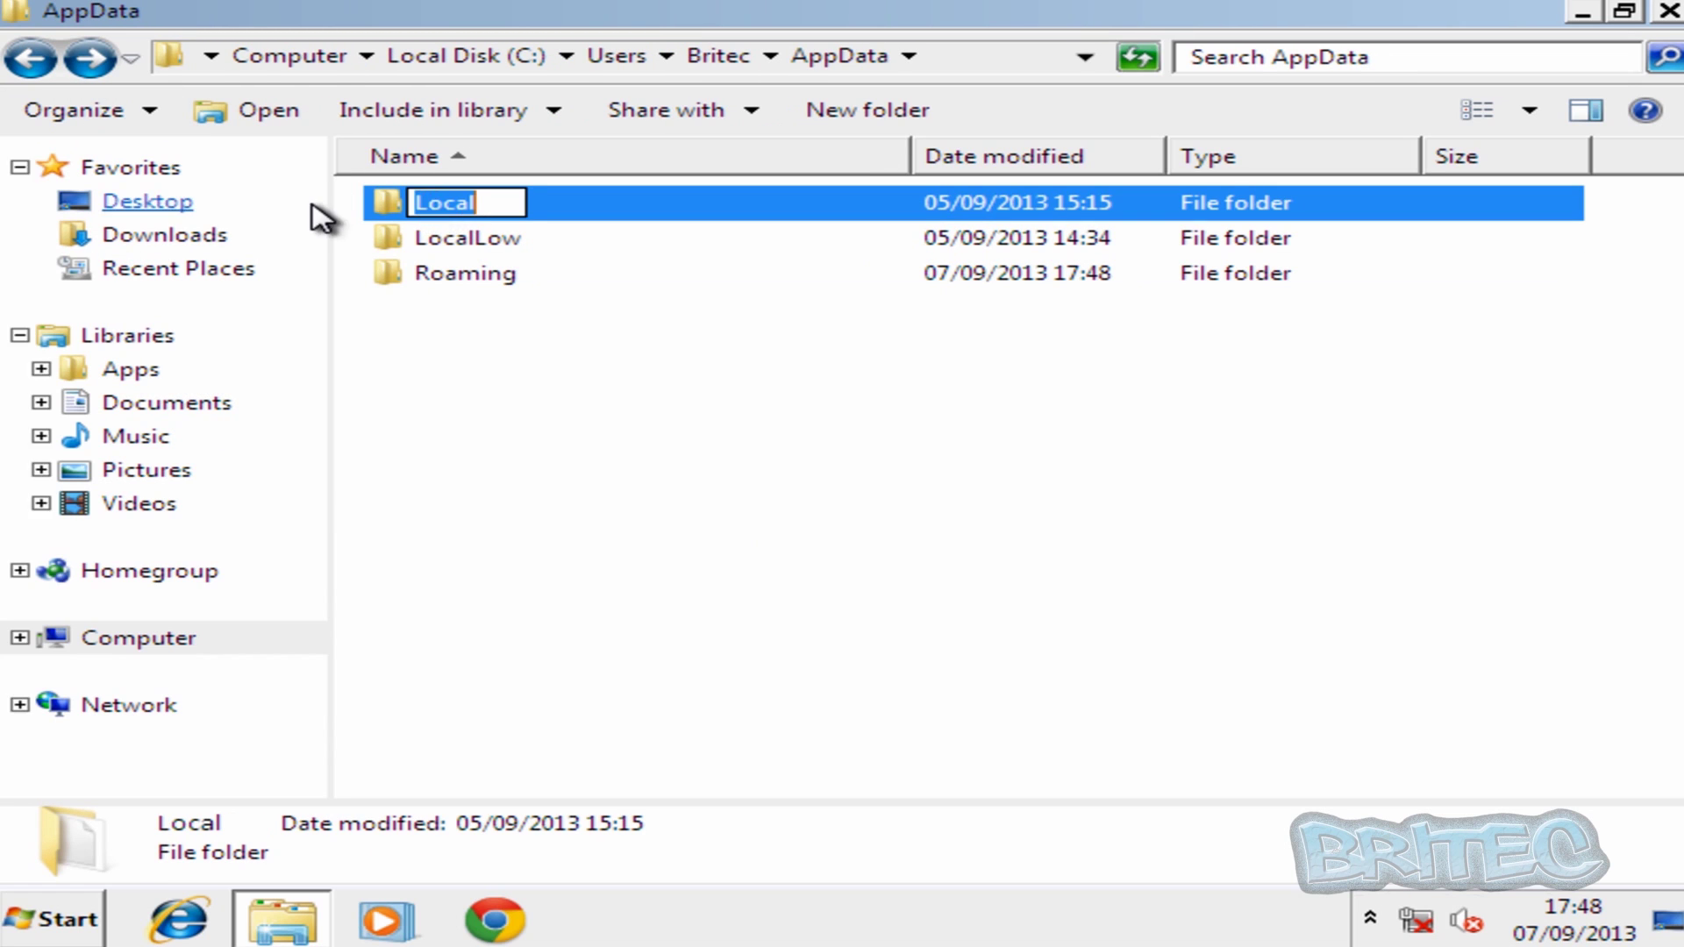
double_click(399, 209)
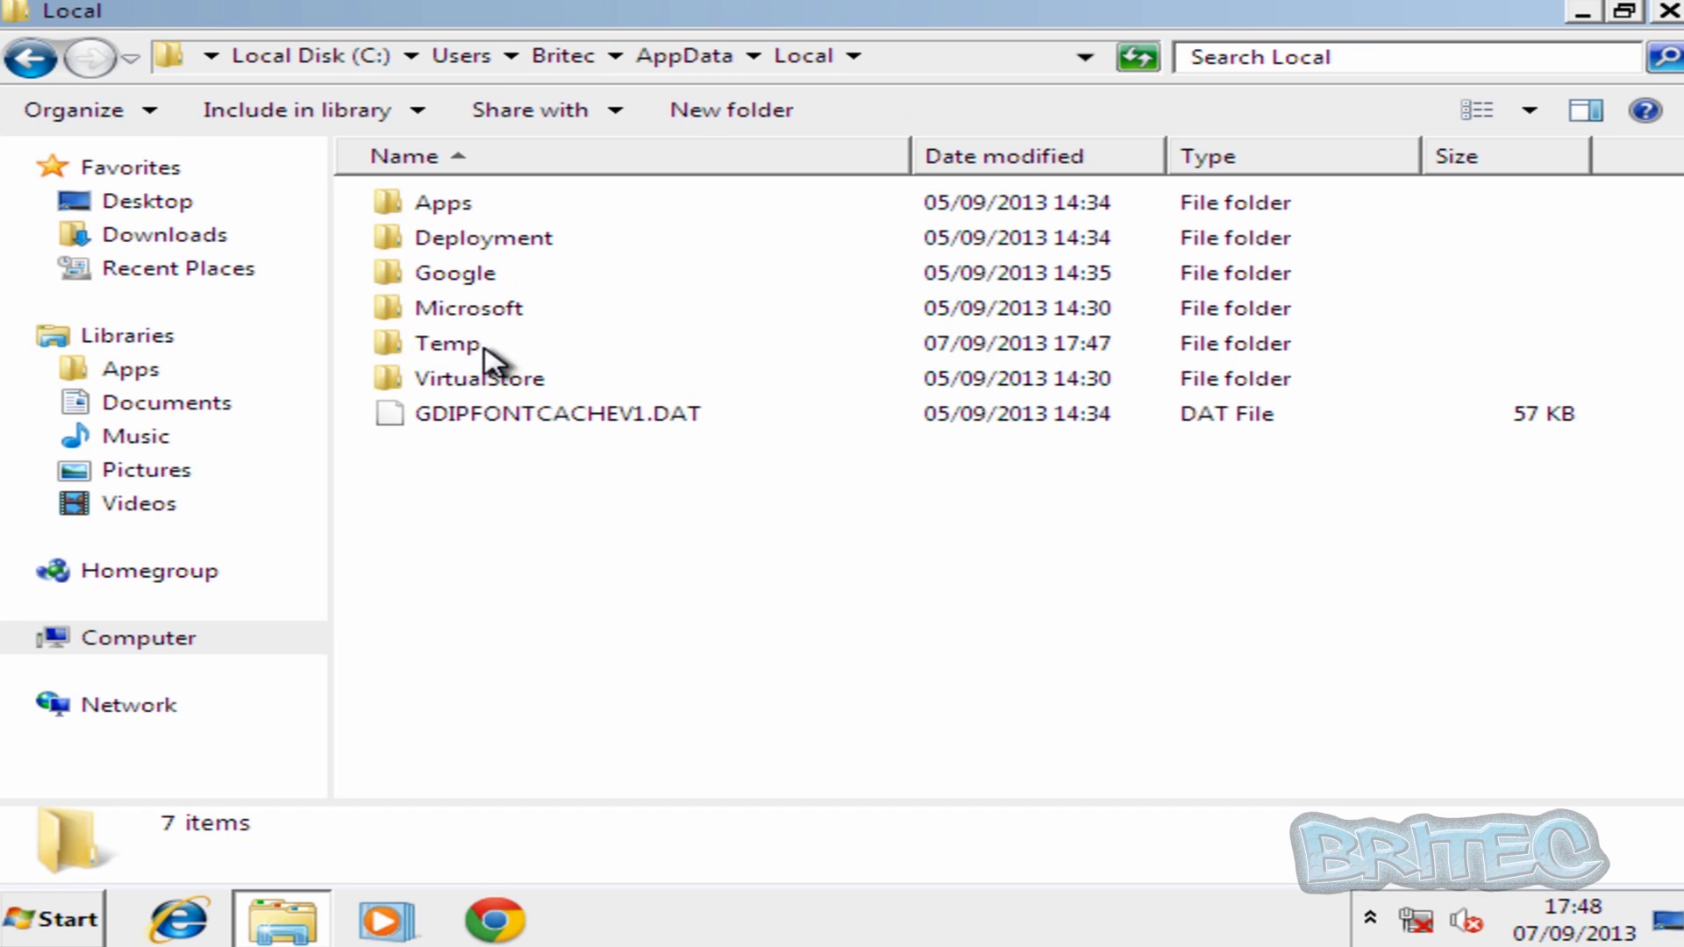
double_click(439, 346)
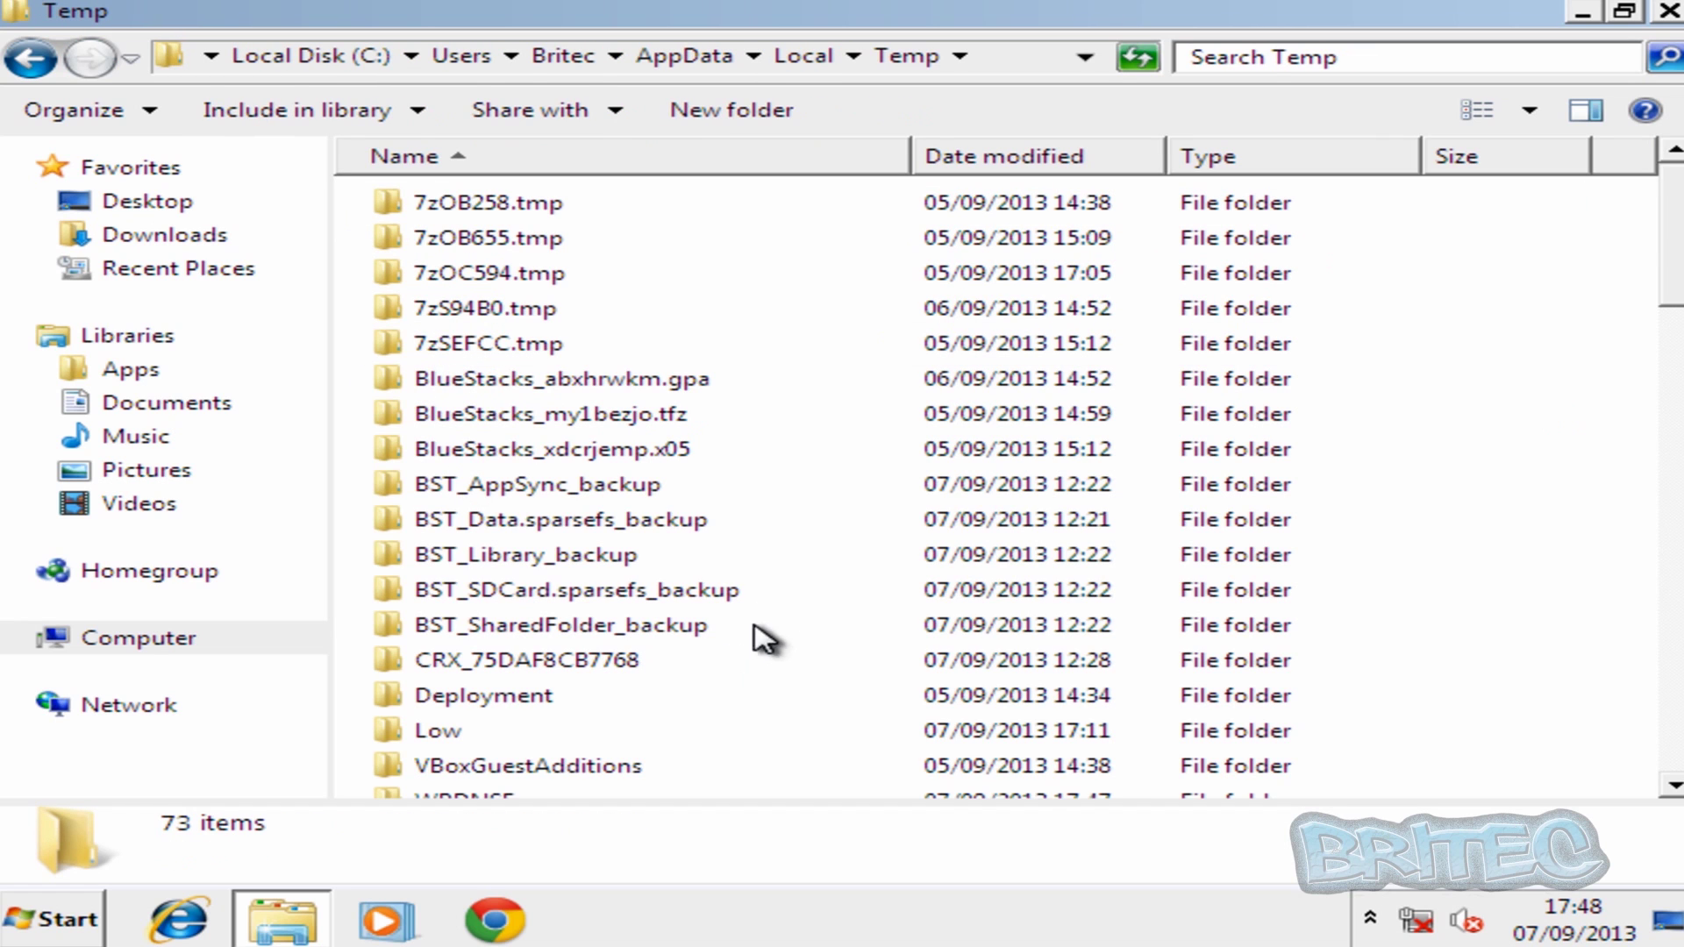
left_click_drag(1671, 270, 752, 583)
scroll(1631, 236, "down", 12)
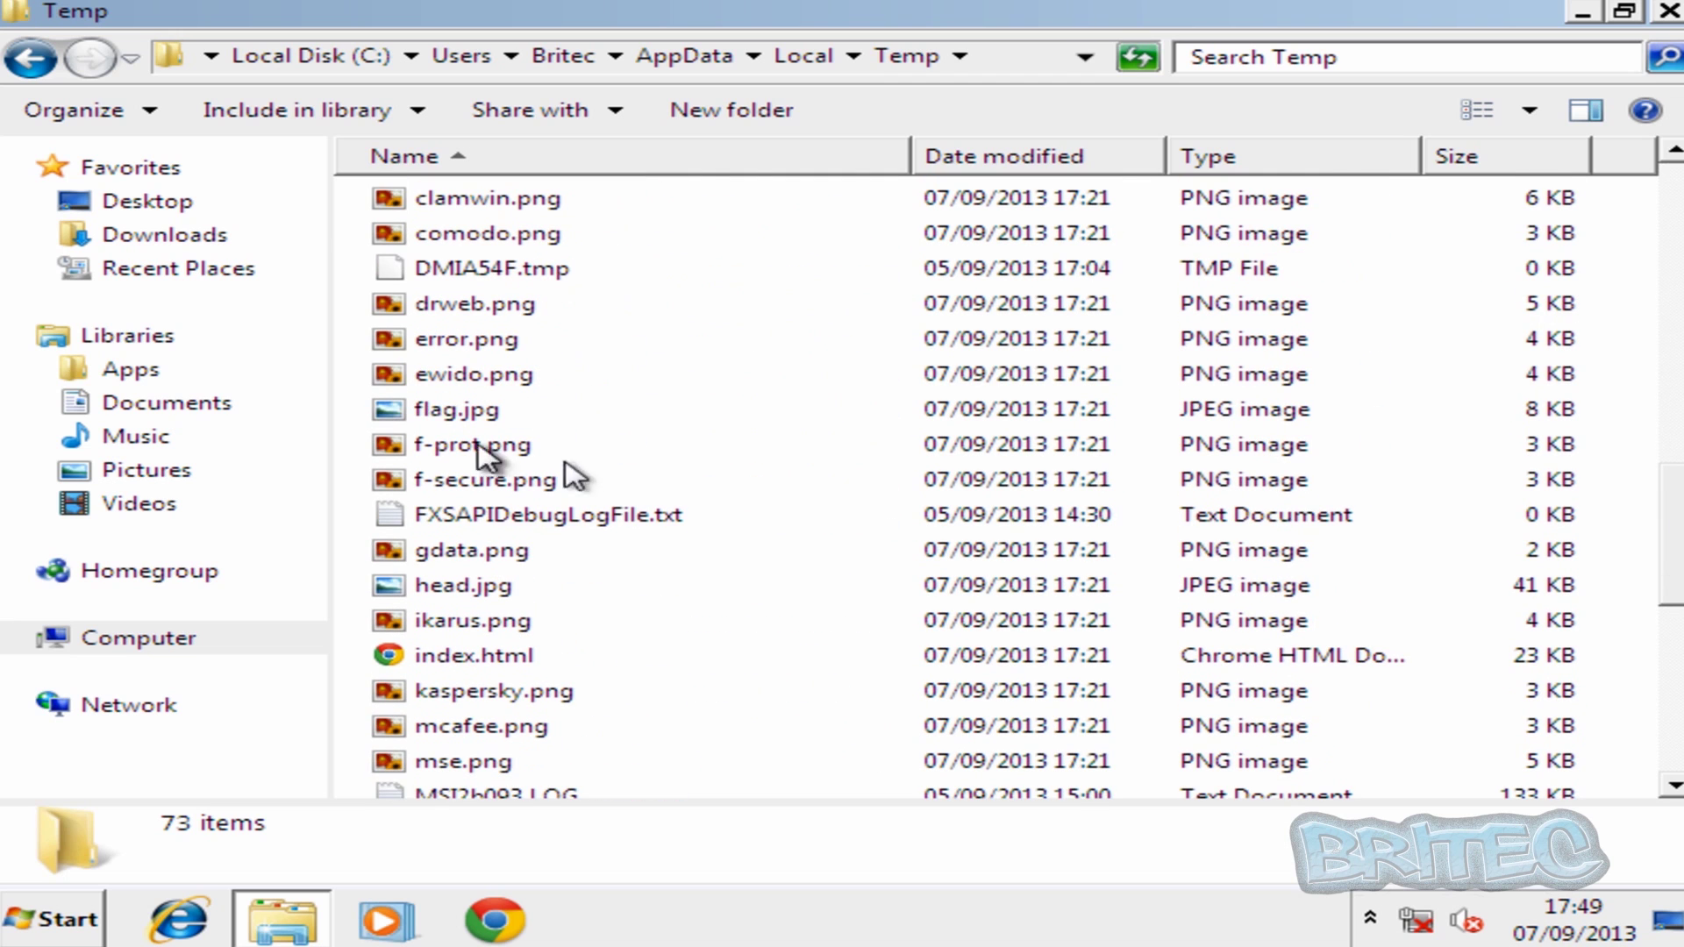
left_click(457, 371)
left_click(474, 654)
left_click(474, 723)
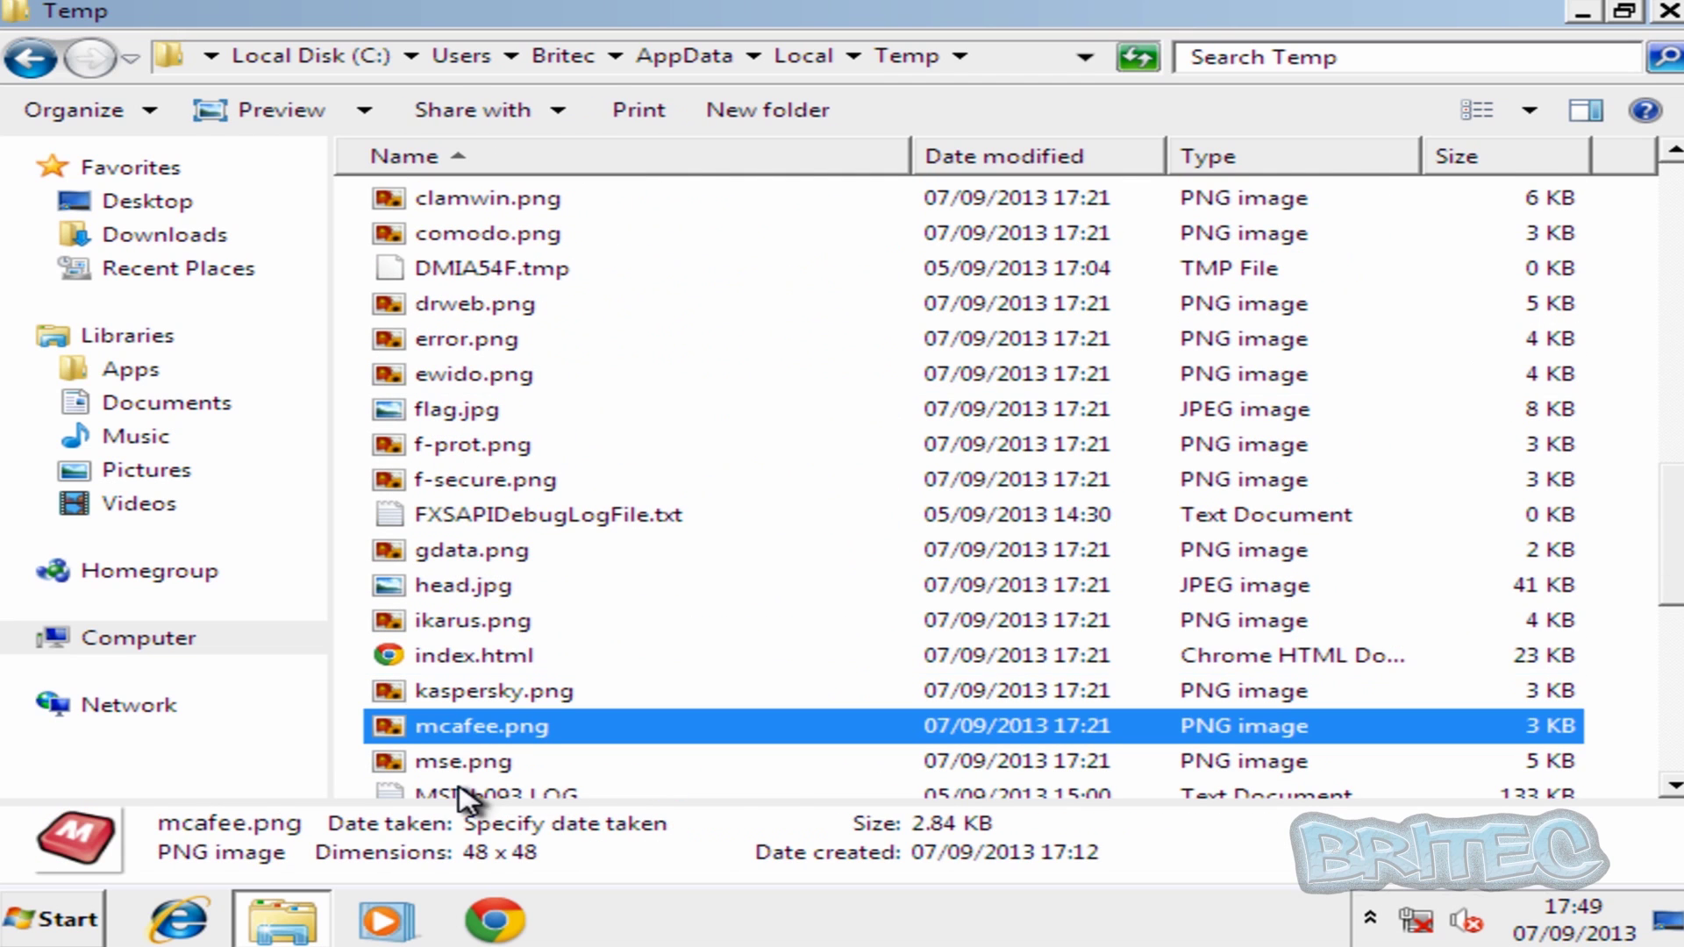
left_click(465, 621)
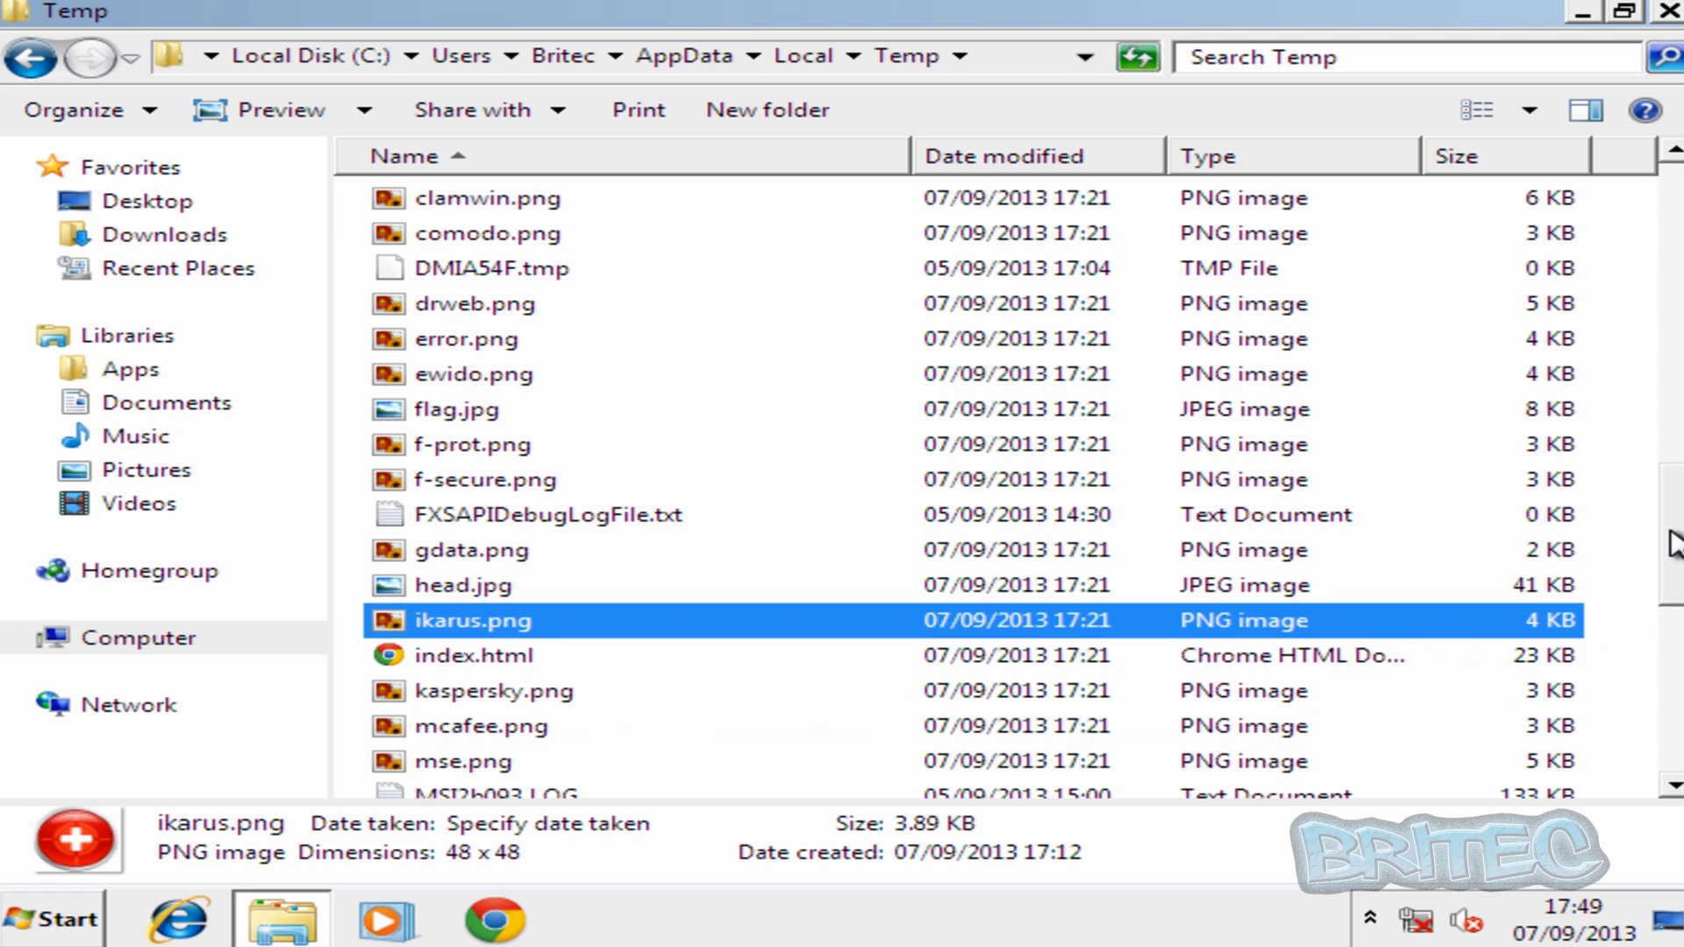
scroll(1405, 632, "down", 6)
left_click(570, 780)
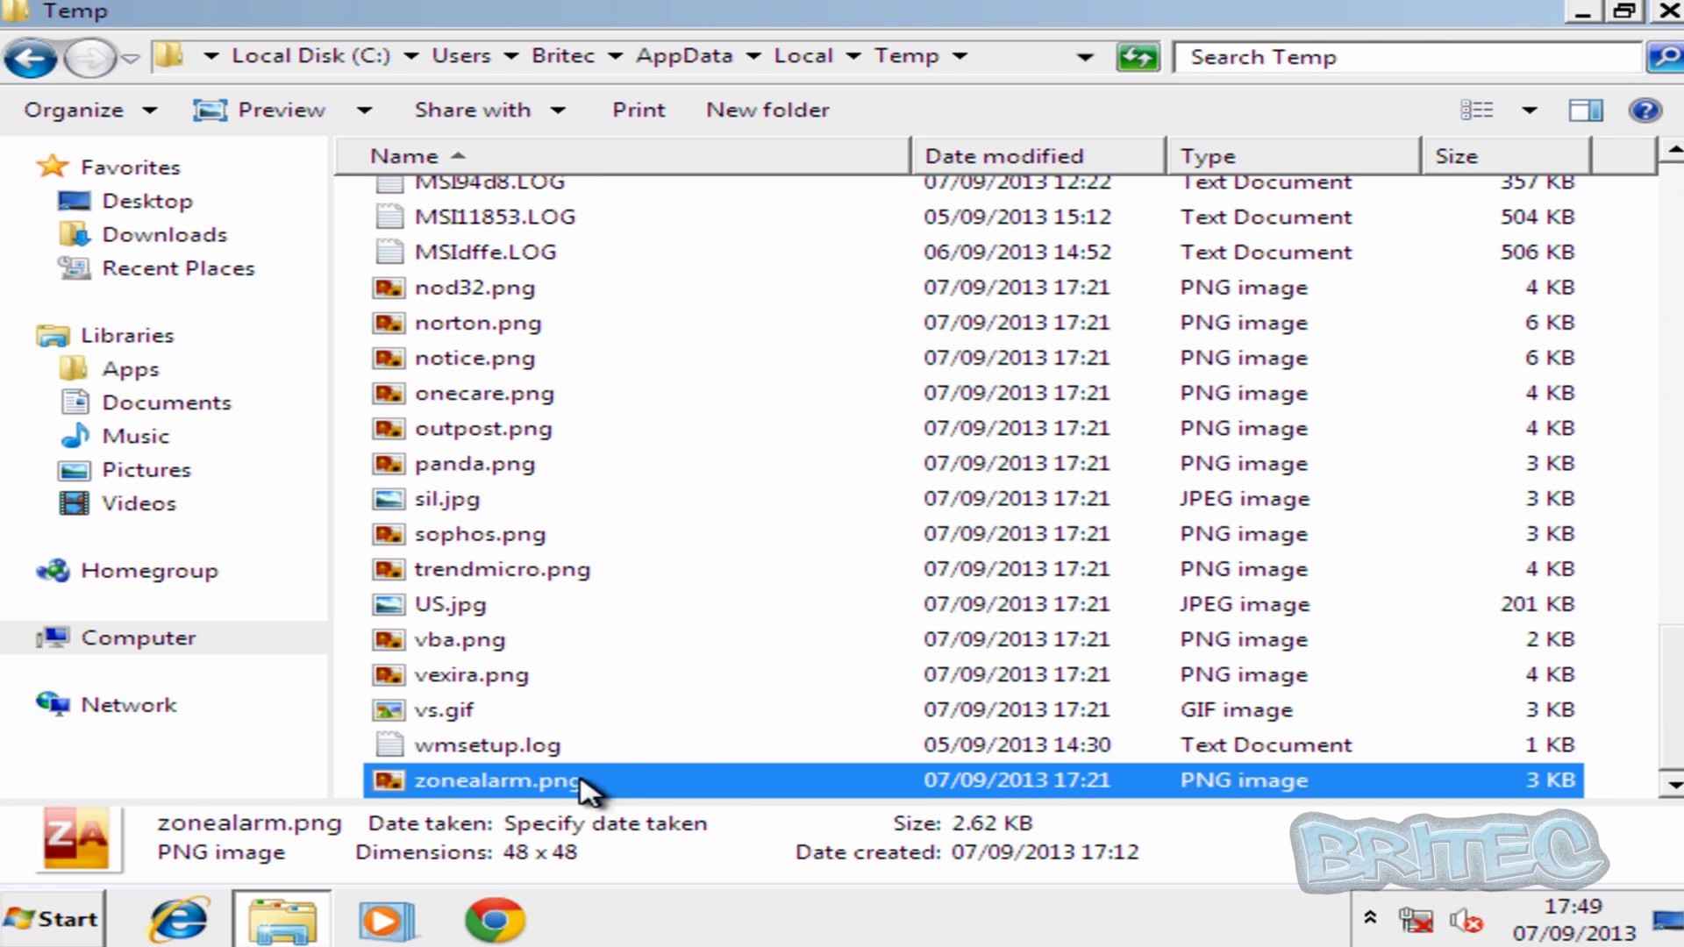
scroll(1228, 710, "up", 15)
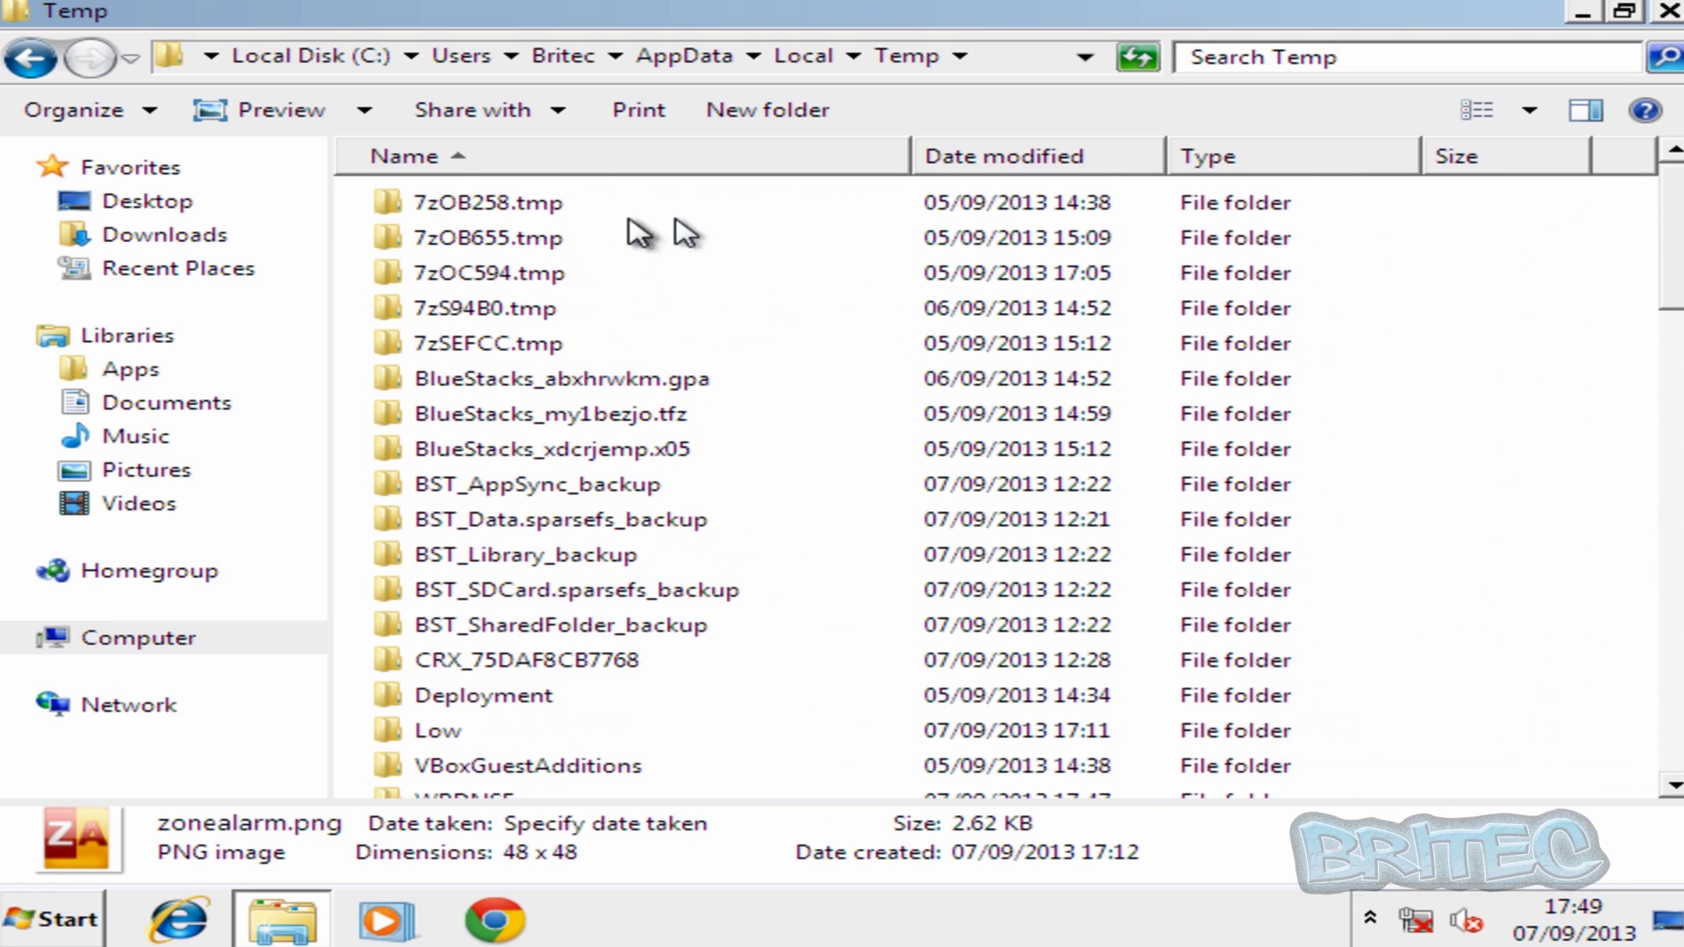
Step: Delete all 73 Temp items, skipping the in-use file, and return to the Local folder
key("ctrl+a")
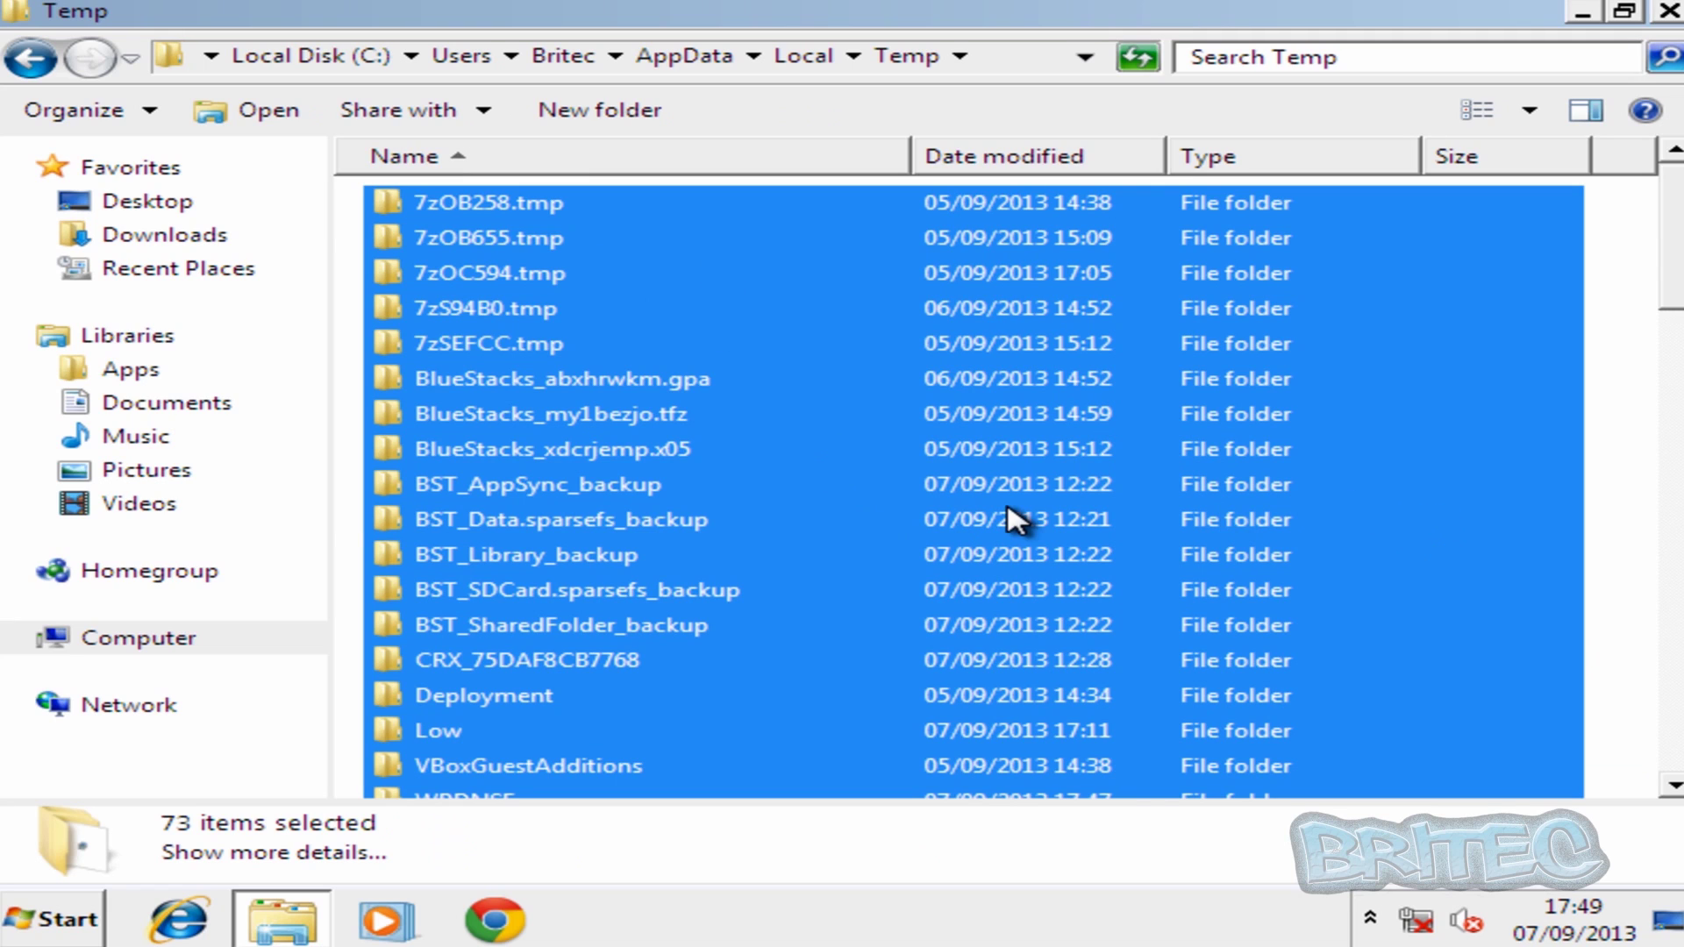
key("Delete")
left_click(1075, 485)
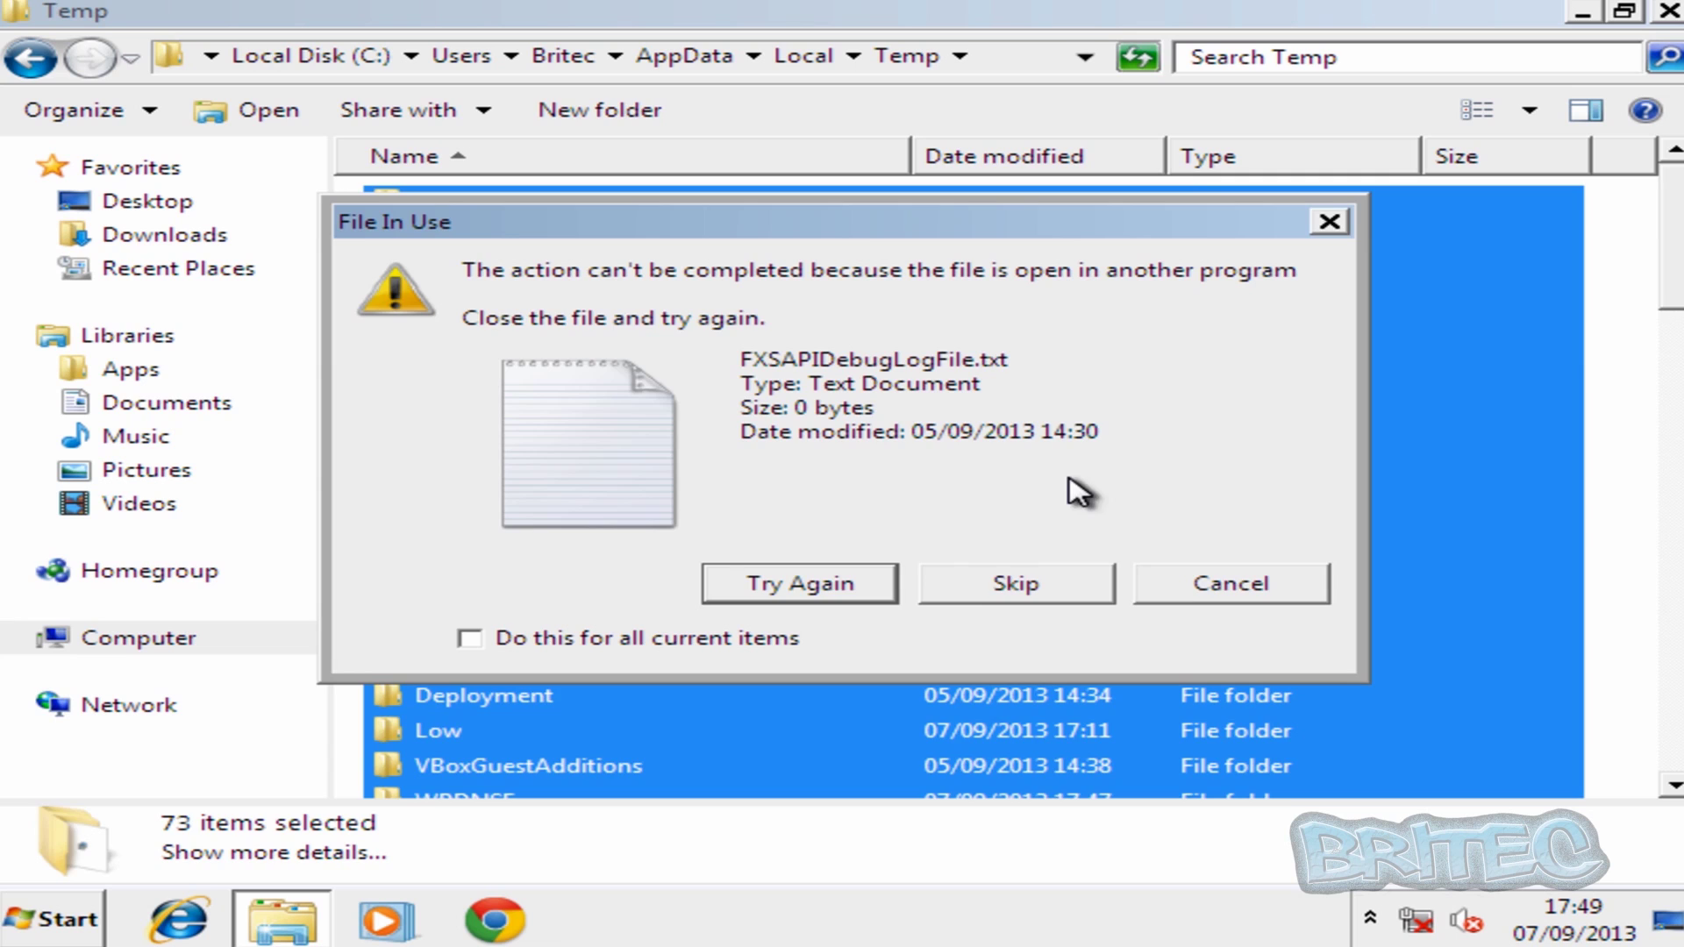
left_click(1015, 602)
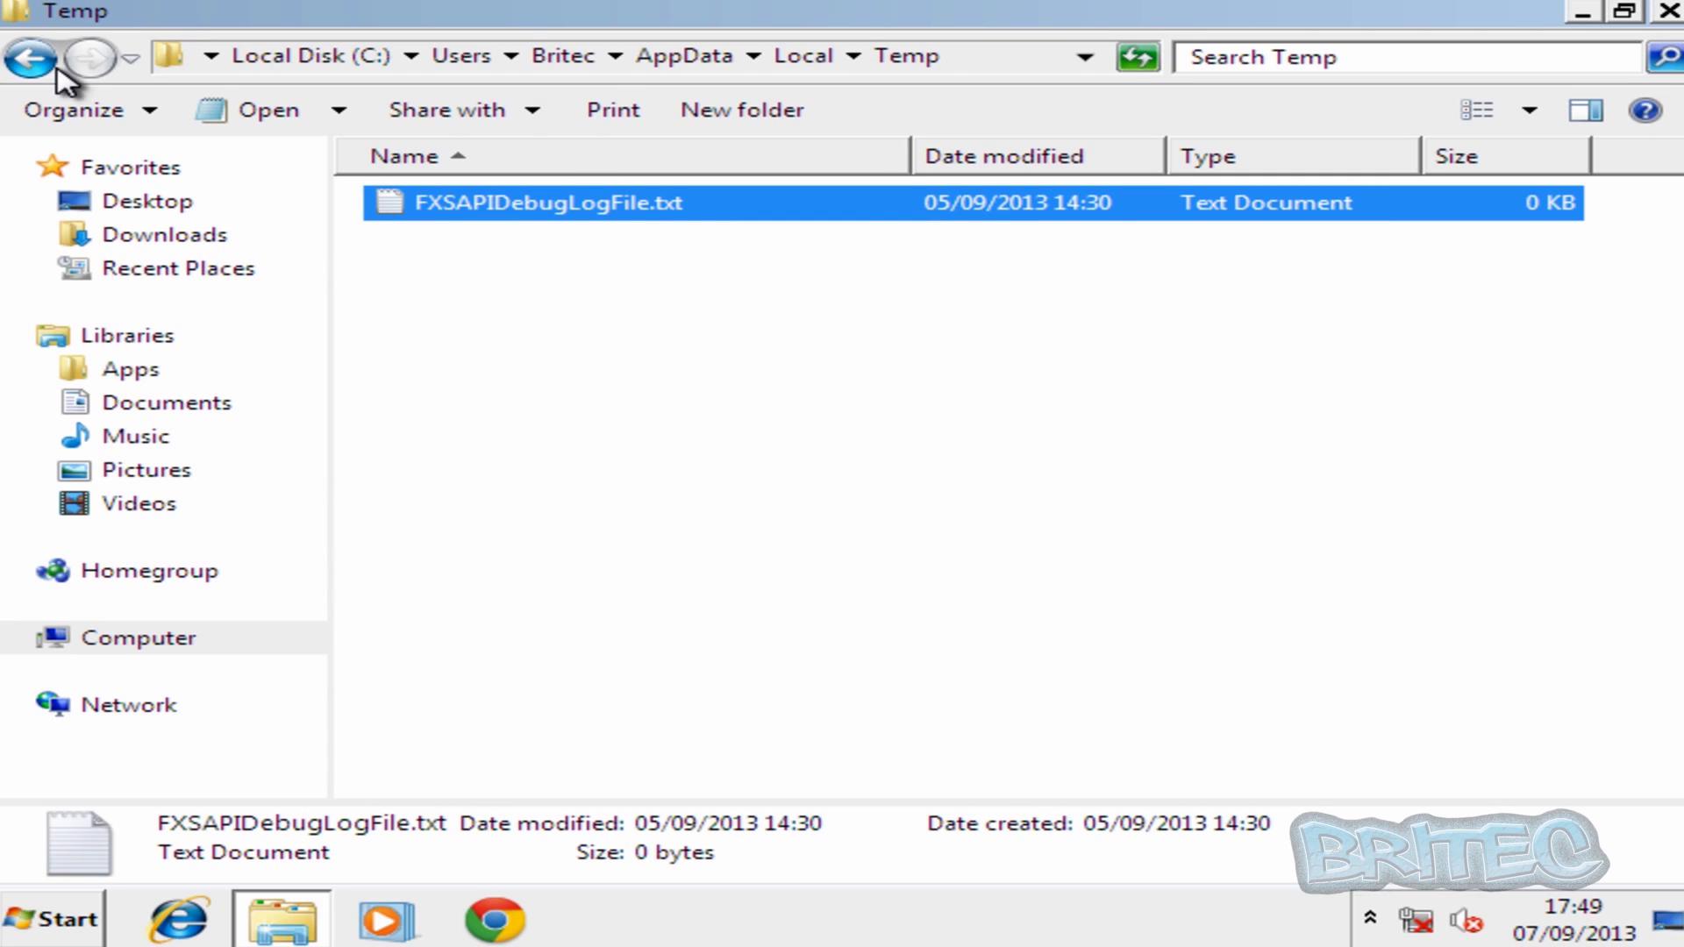
left_click(29, 58)
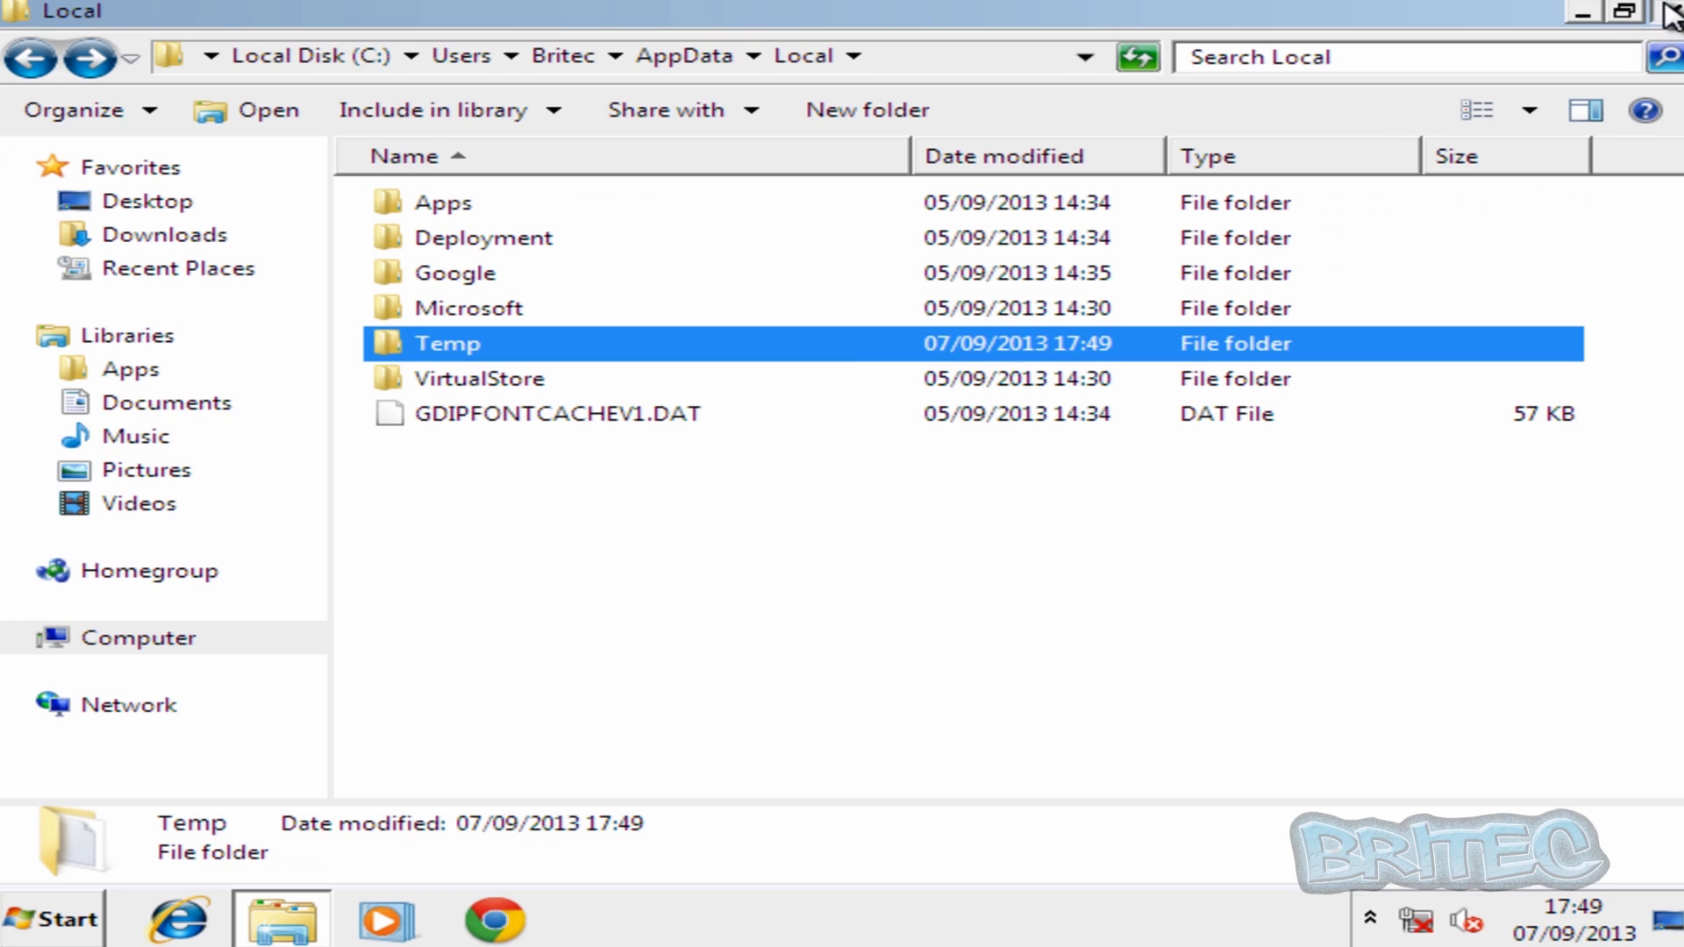
Step: Close Explorer, restart Windows out of Safe Mode, then launch Malwarebytes Anti-Malware
left_click(1669, 15)
key("super")
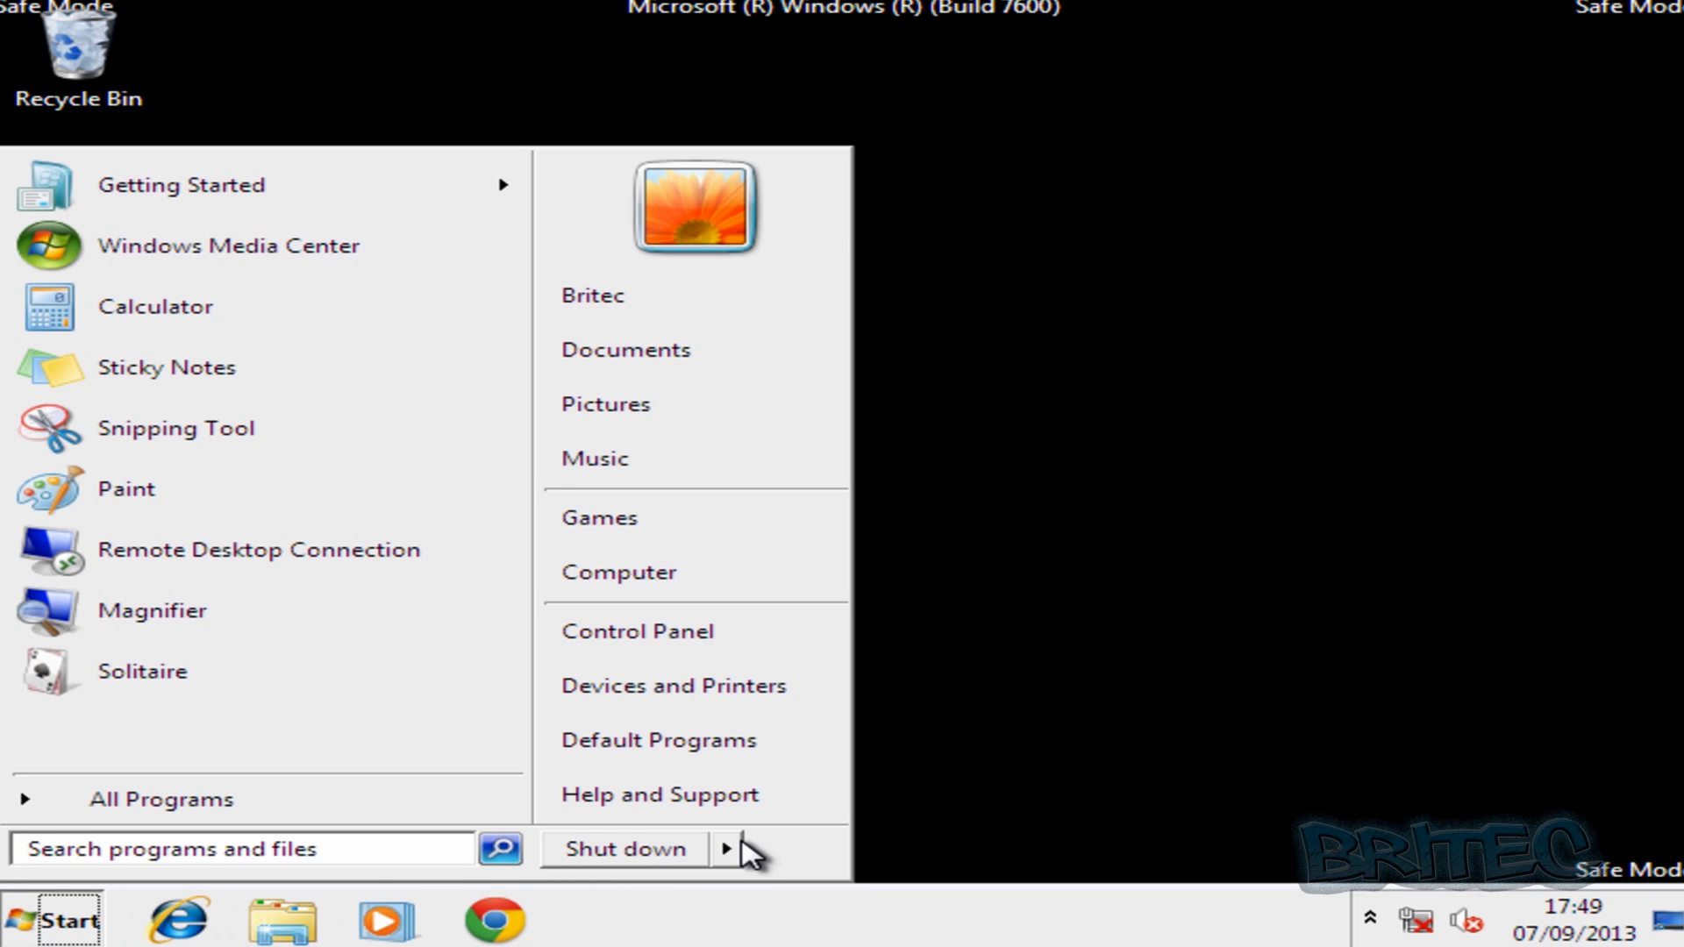
mouse_move(726, 851)
left_click(855, 855)
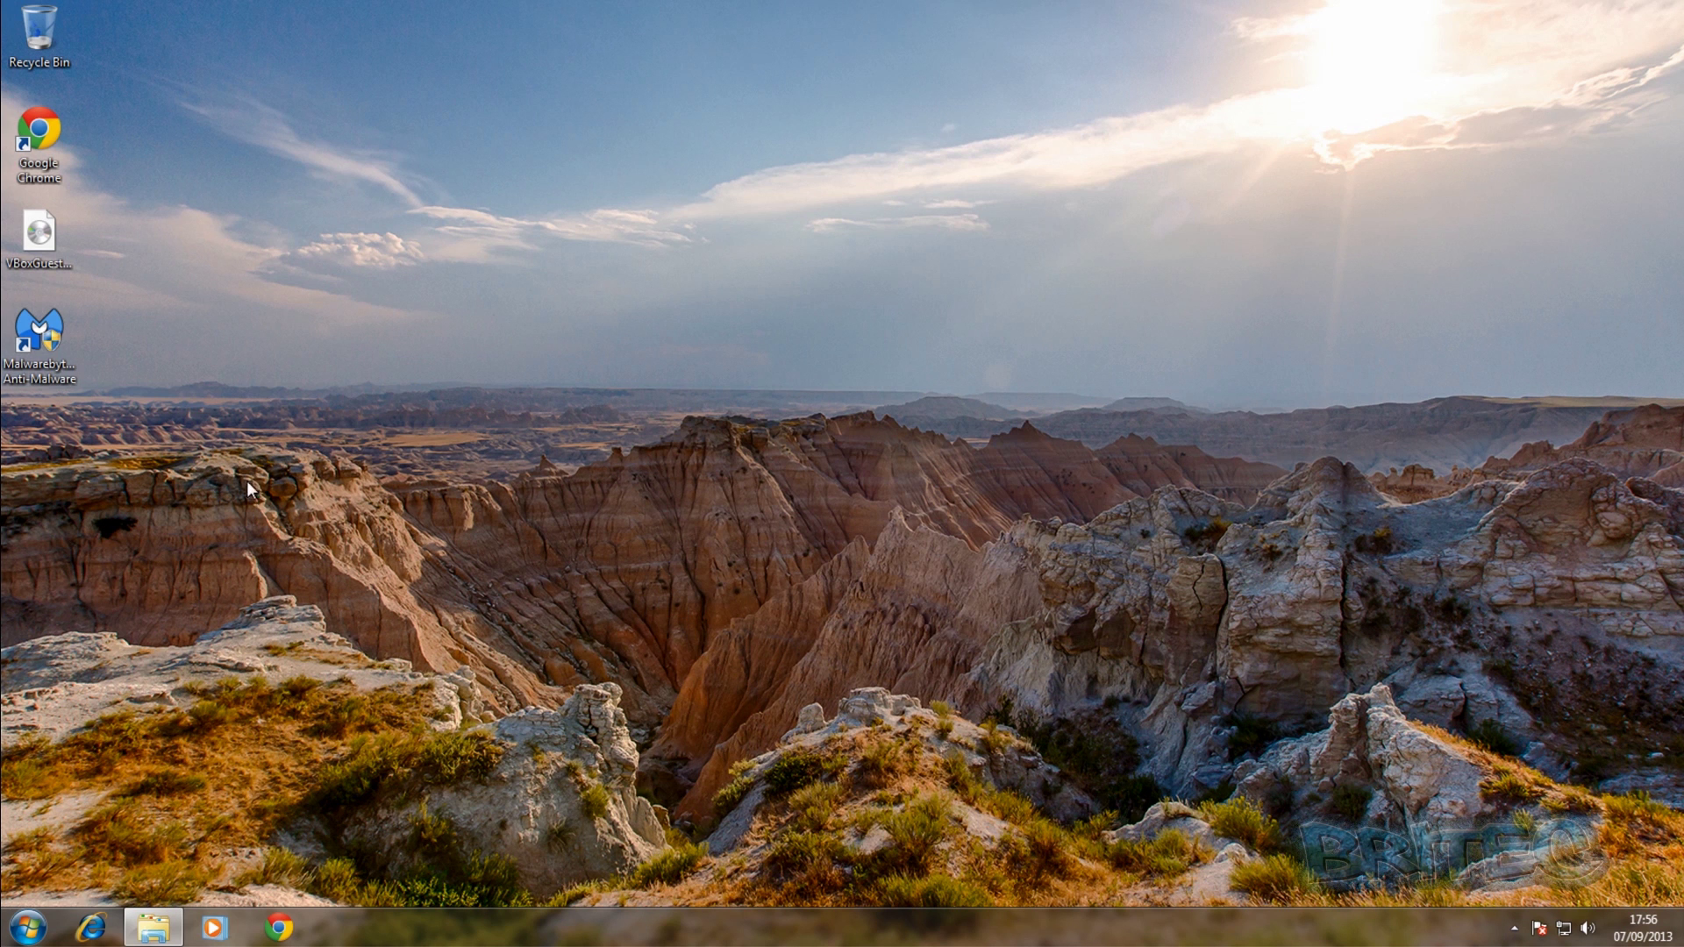
double_click(34, 333)
Step: Run Malwarebytes as administrator and confirm its malware database is already up to date
left_click(917, 498)
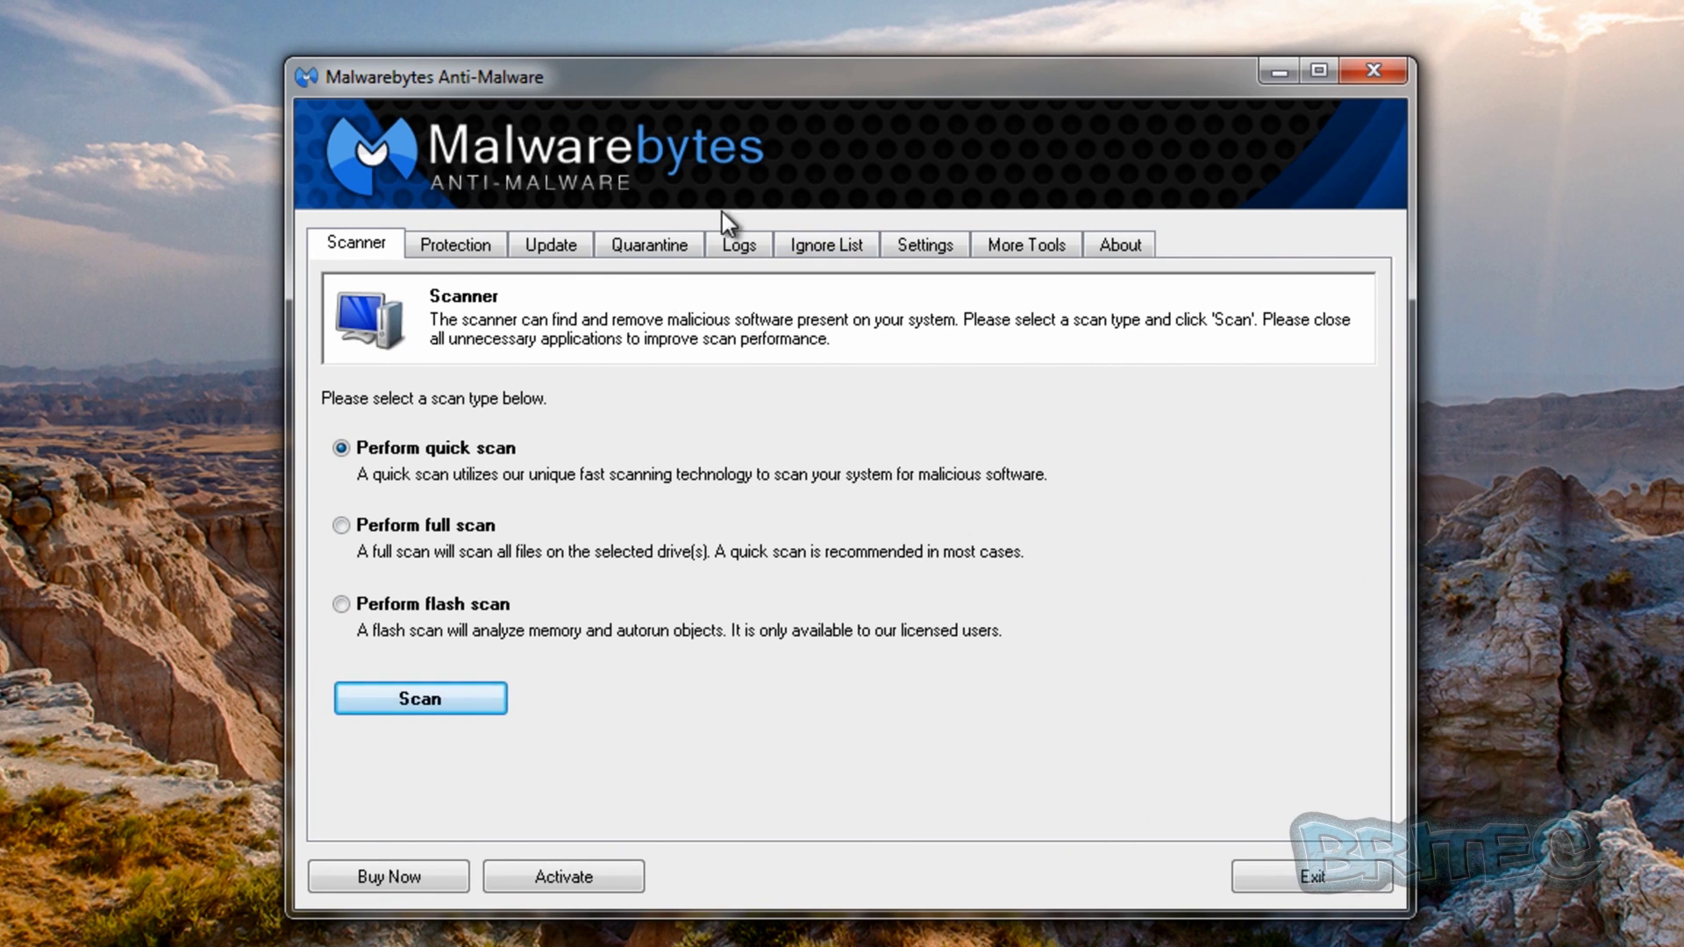
left_click(556, 252)
left_click(488, 537)
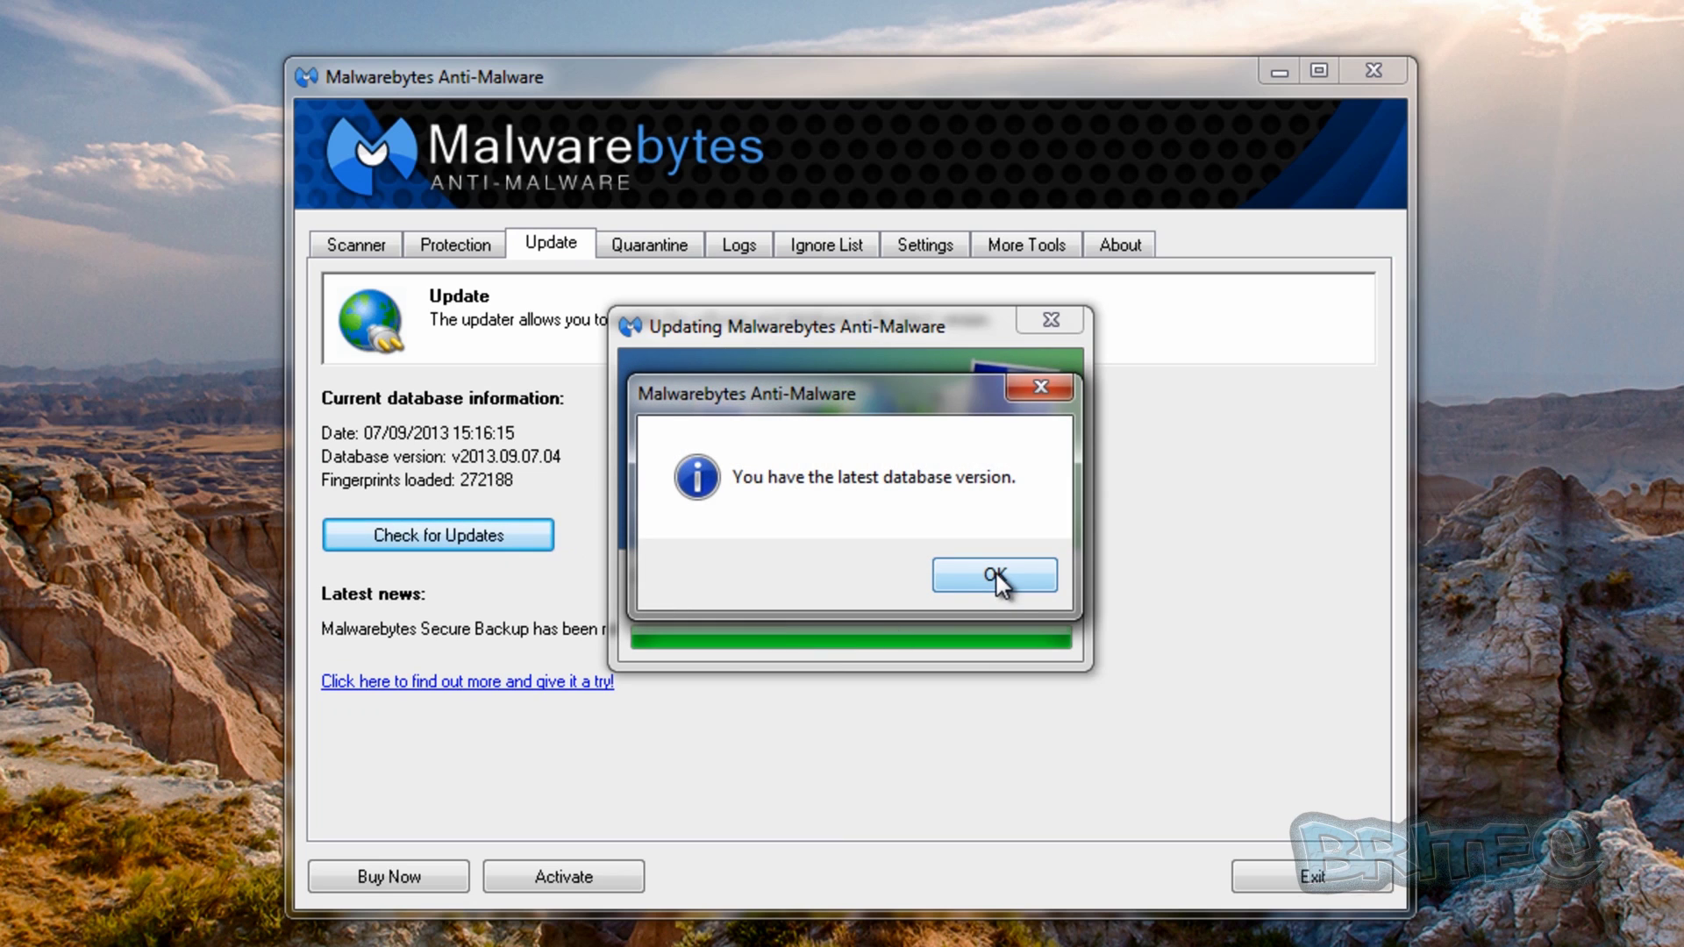
left_click(1000, 579)
Step: Run a Malwarebytes quick scan: 194908 objects scanned, 0 malicious items detected
left_click(349, 247)
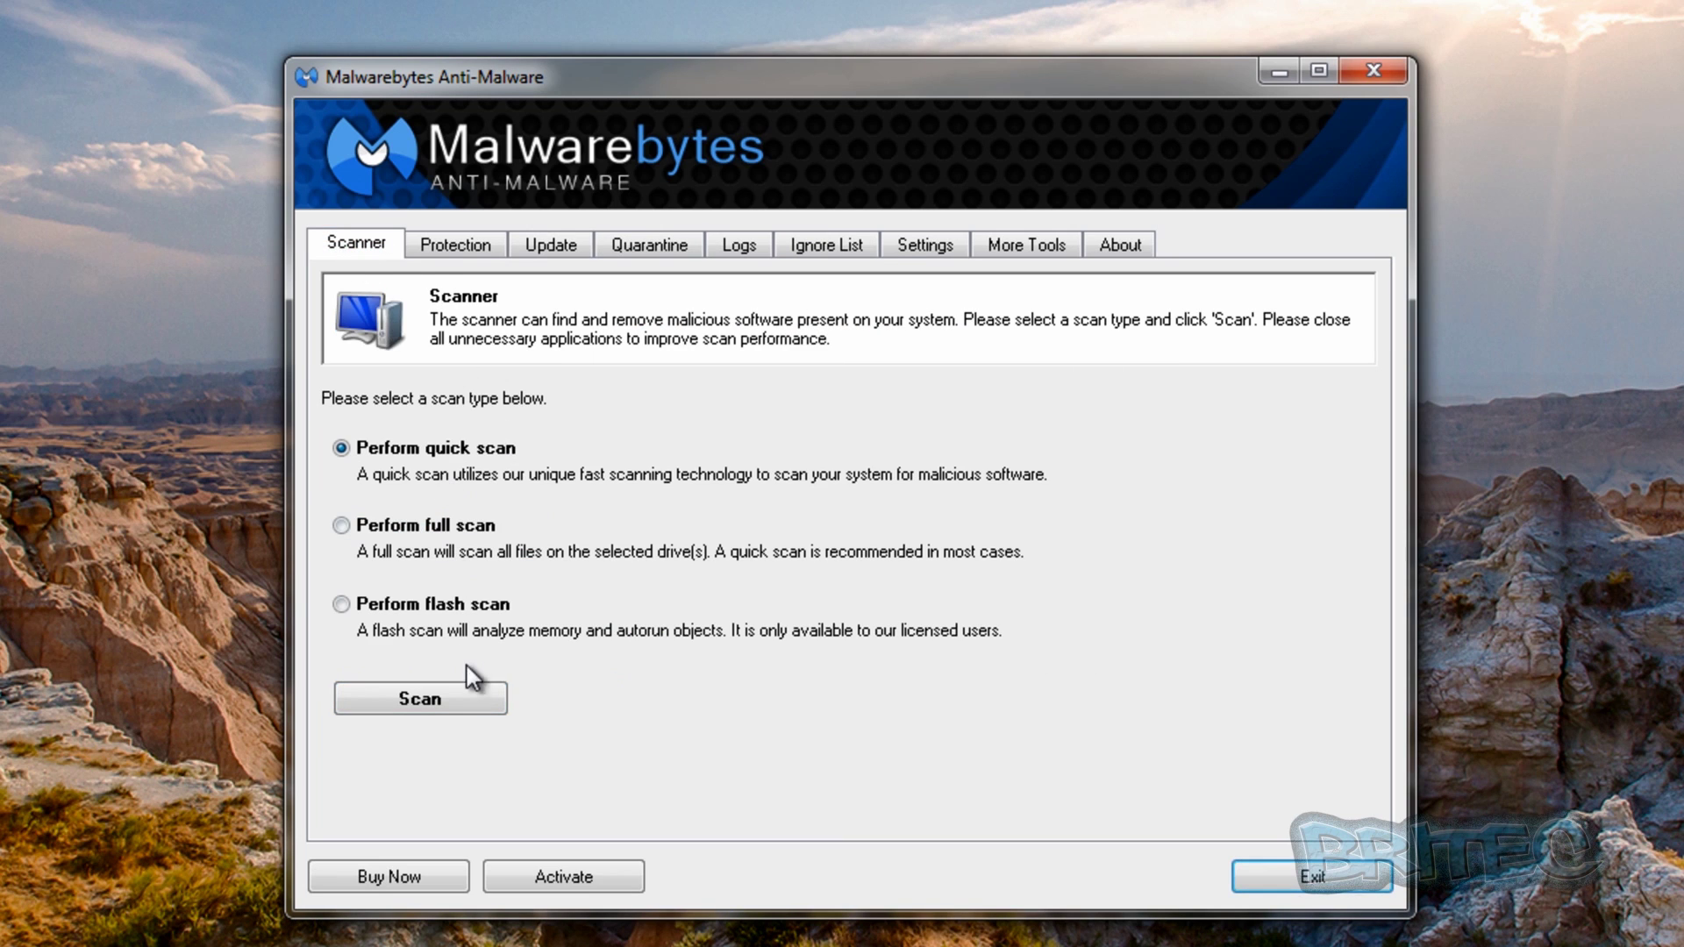
left_click(459, 691)
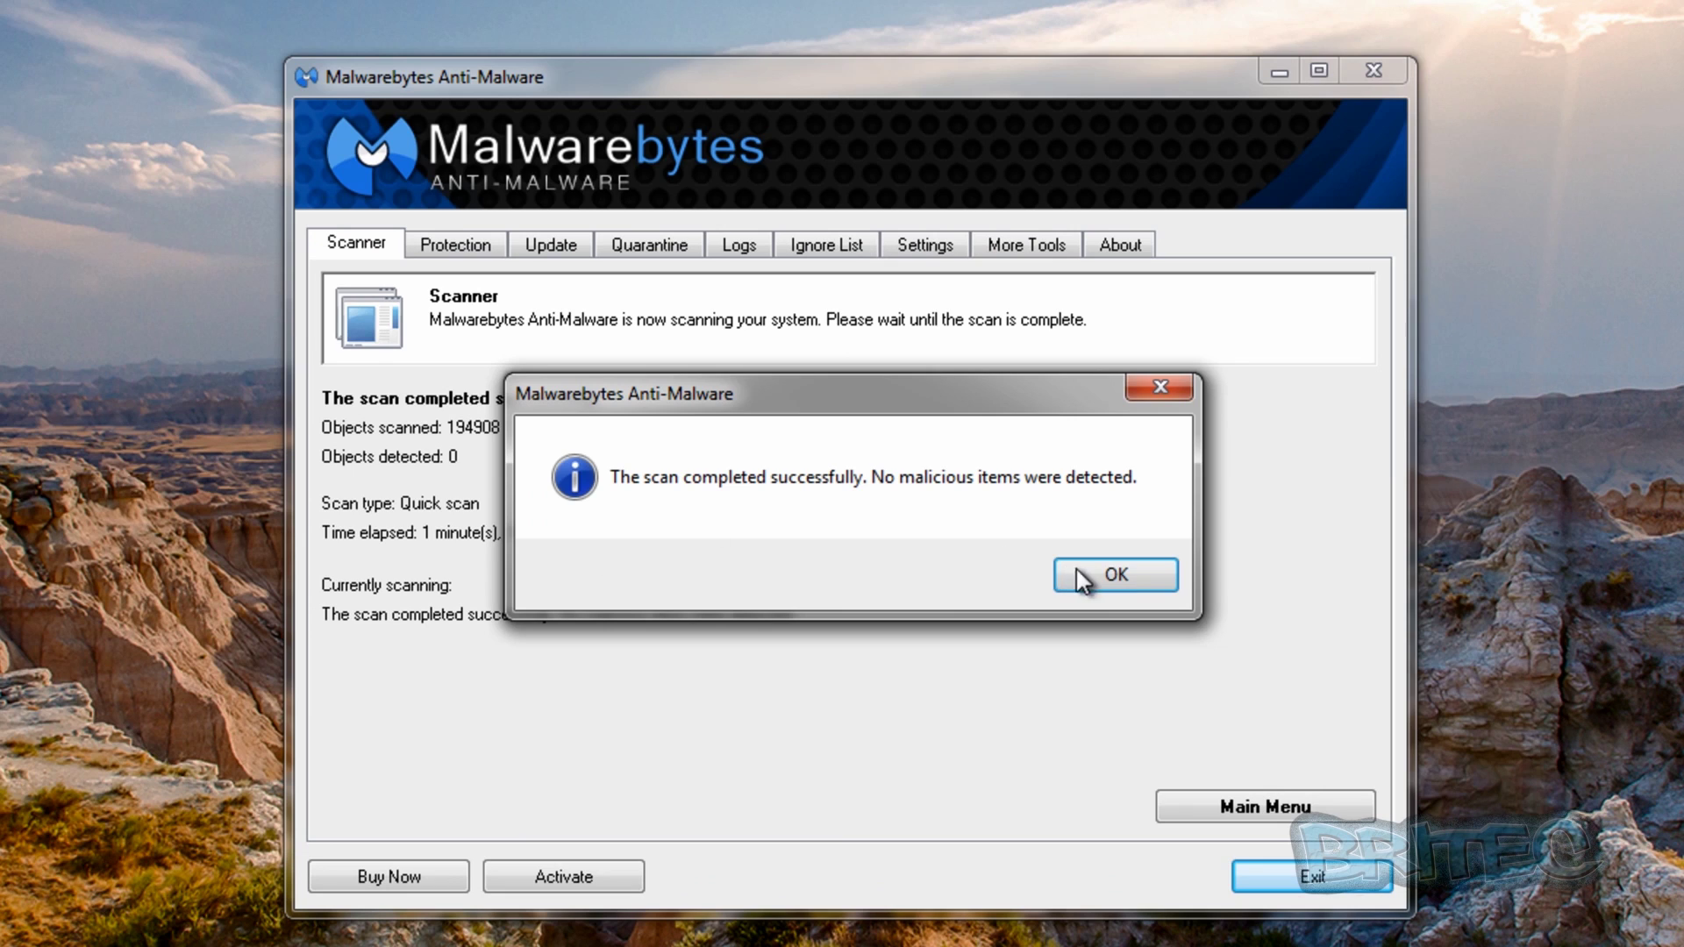
left_click(1098, 574)
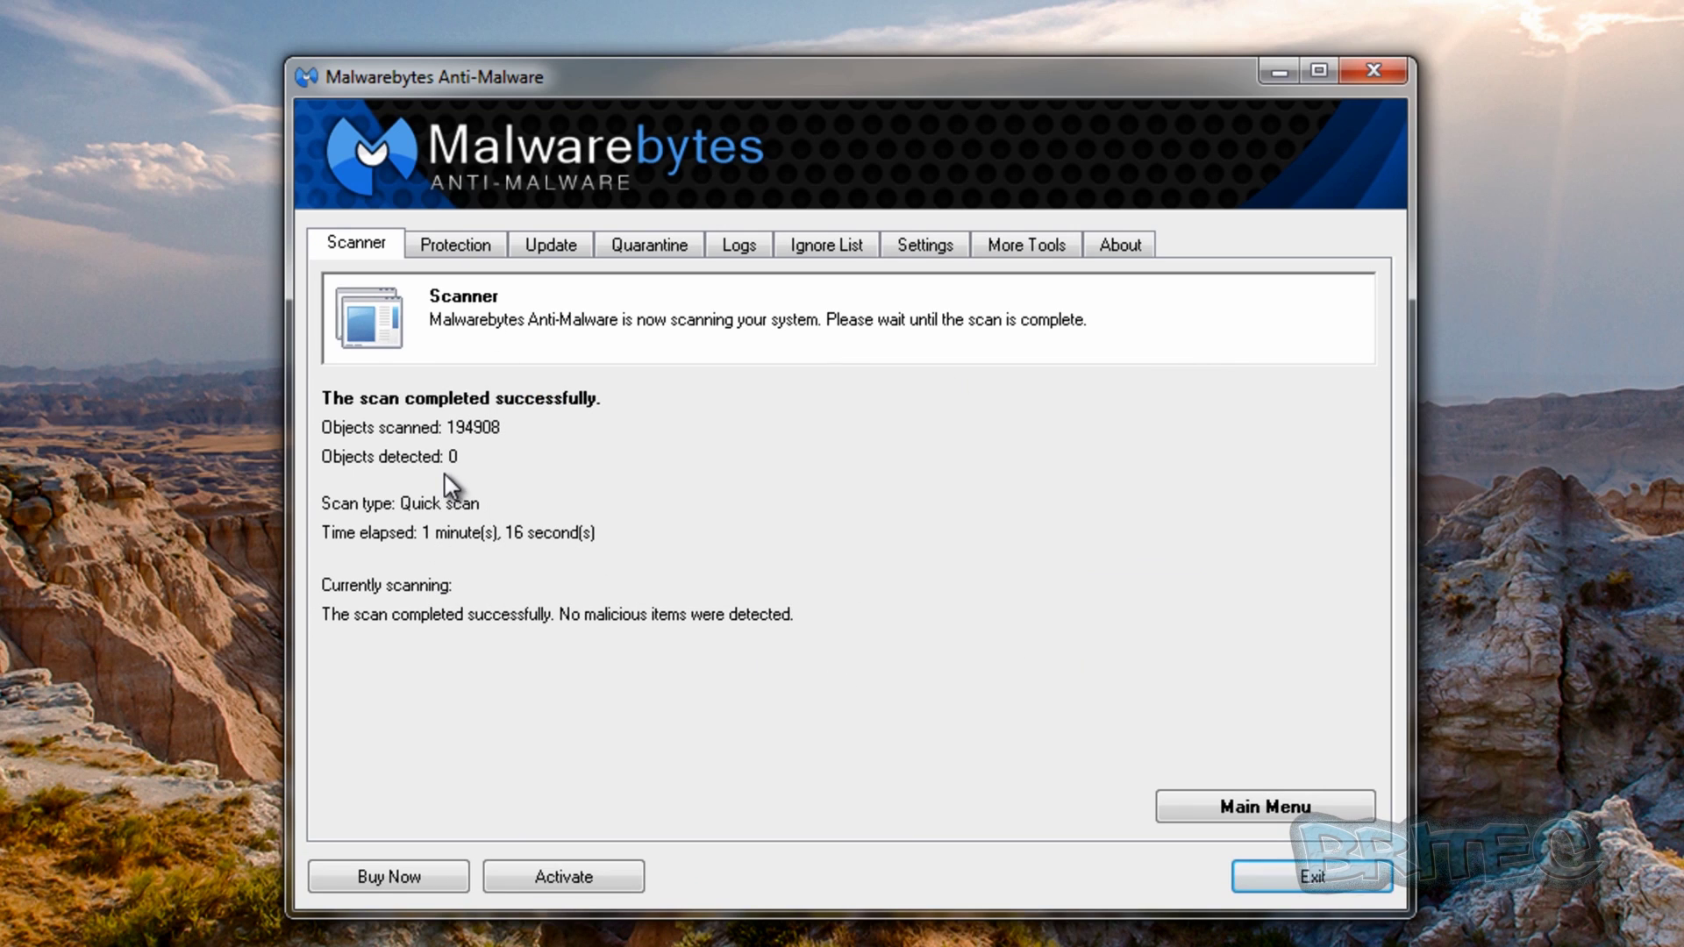